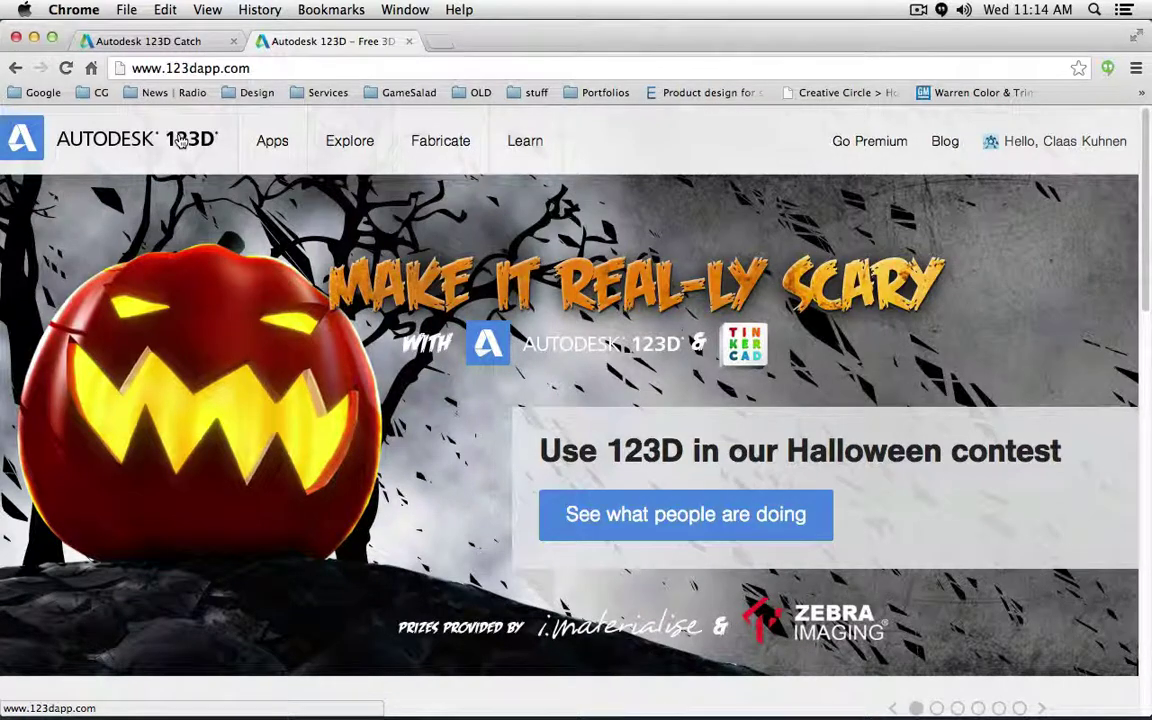
# Step: Open the 123D Catch page from the Apps menu and scroll to its Quick start guide
pyautogui.click(181, 141)
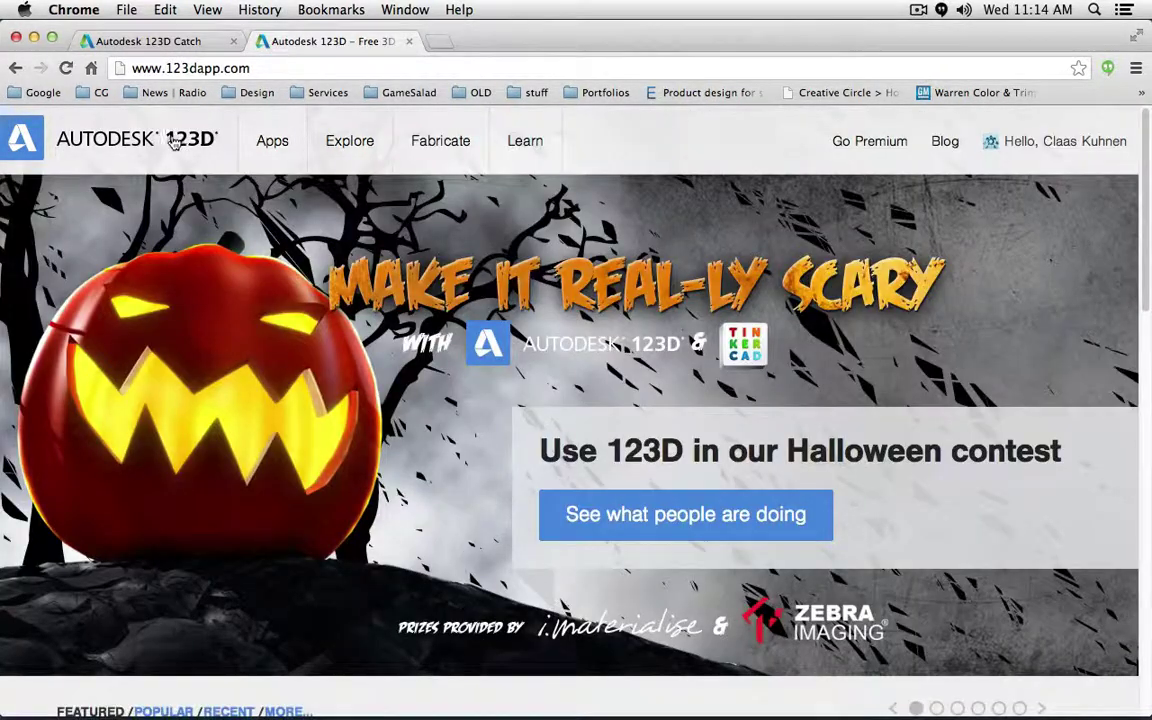
pyautogui.moveTo(277, 157)
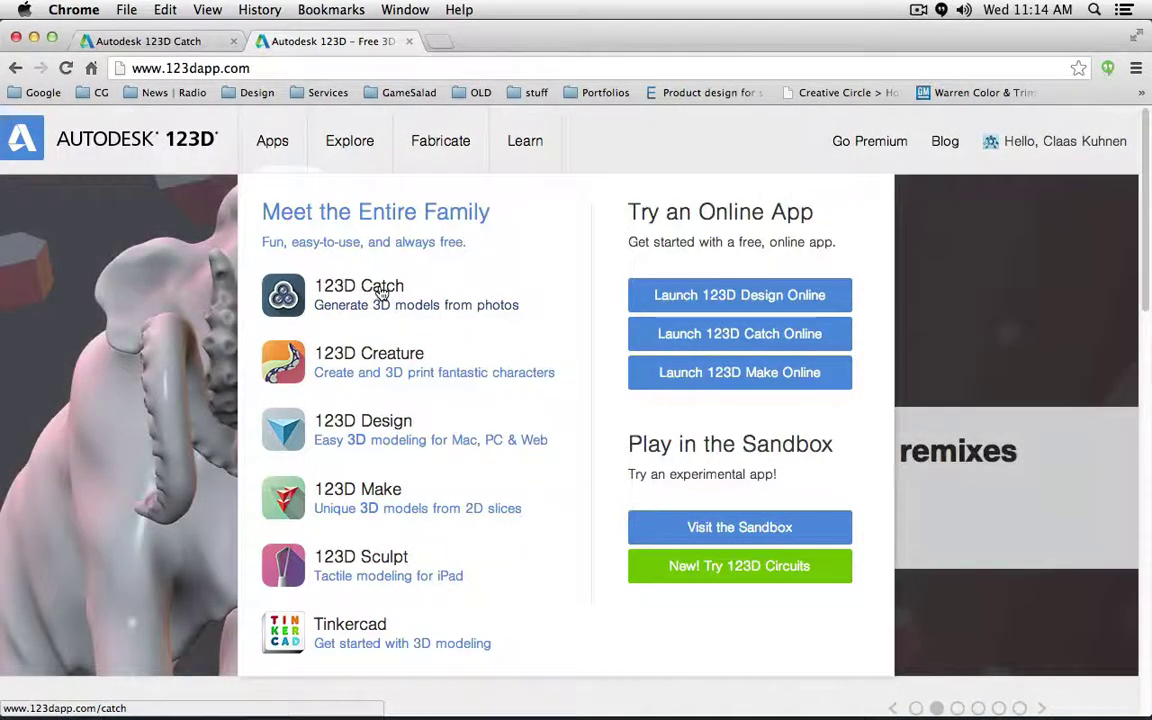
pyautogui.click(380, 290)
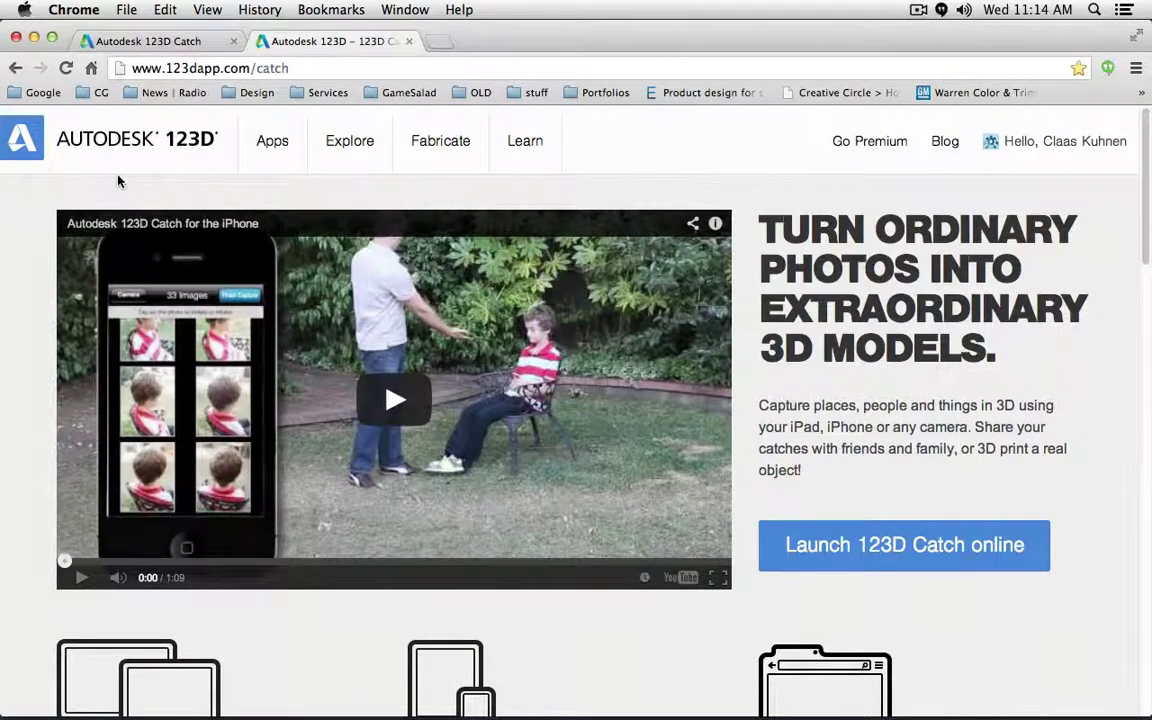
pyautogui.scroll(-1, 117, 181)
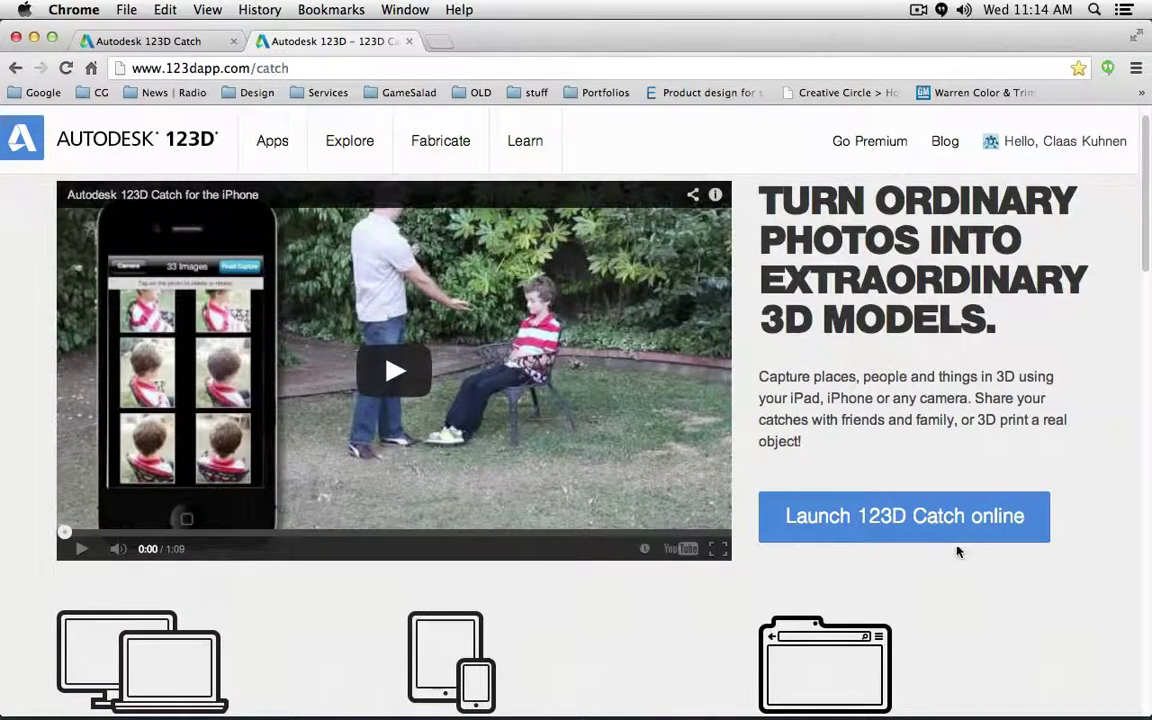
pyautogui.scroll(-3, 622, 456)
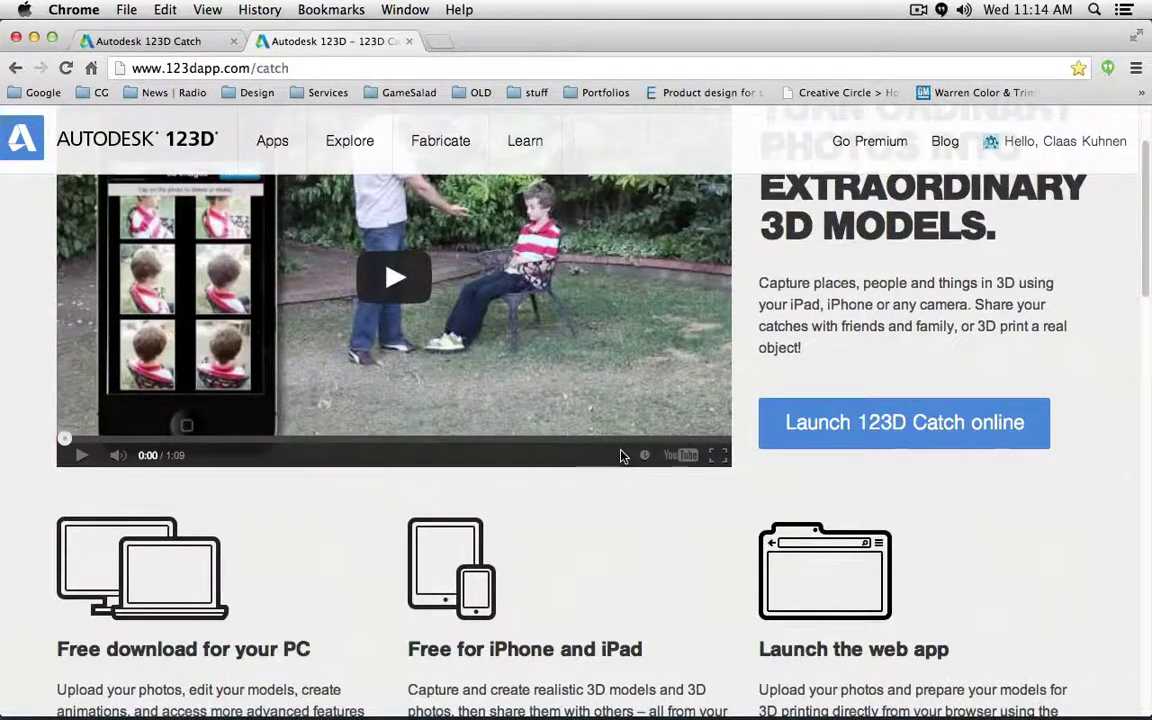
pyautogui.scroll(-10, 622, 456)
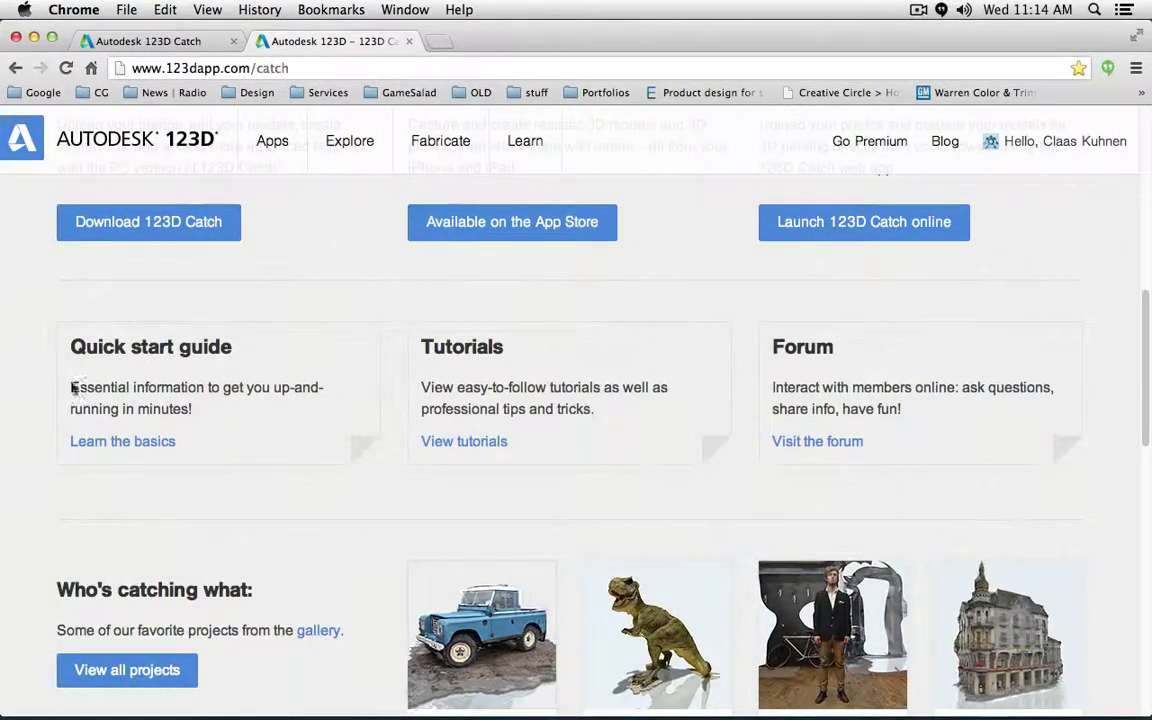
pyautogui.scroll(-4, 489, 393)
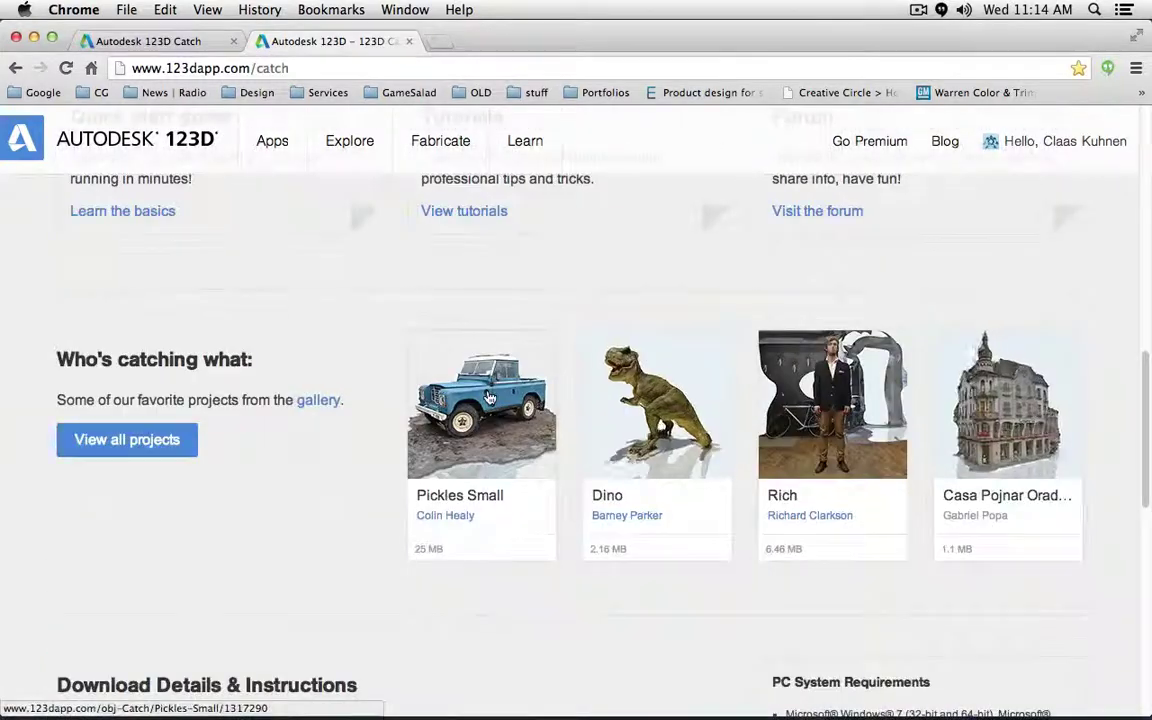
pyautogui.scroll(-5, 489, 397)
pyautogui.scroll(8, 488, 393)
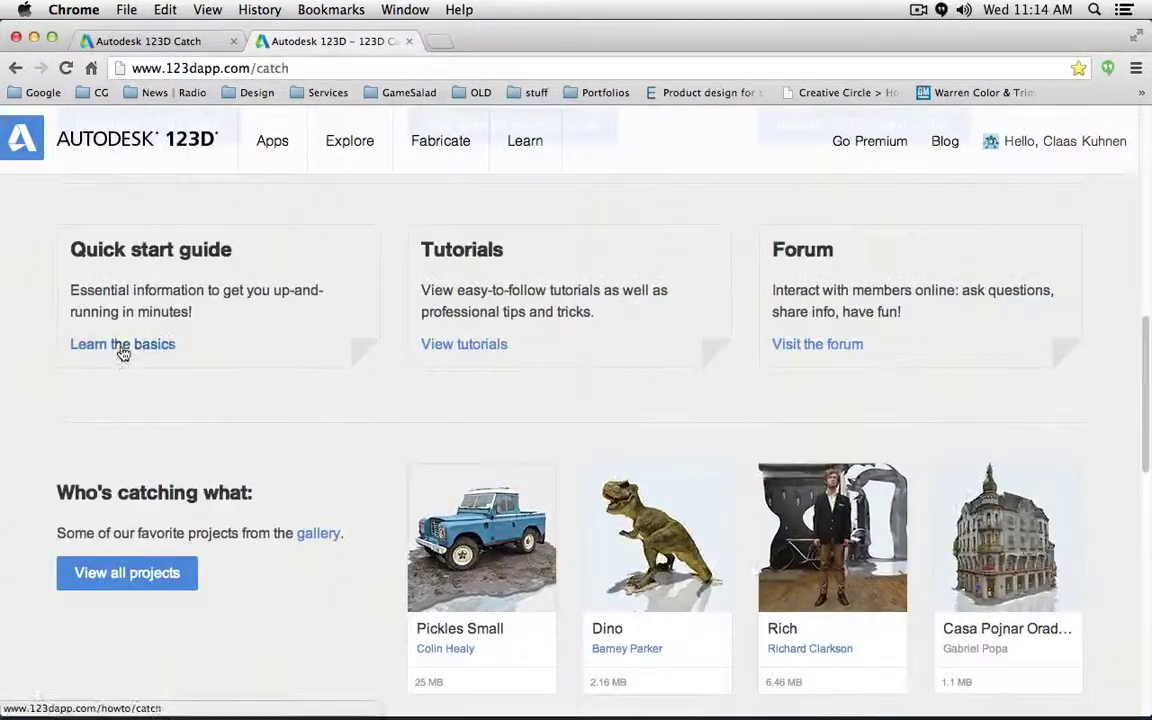
# Step: Open 'Learn the basics' under Quick start guide and scroll down to Steps 1 and 2
pyautogui.click(122, 346)
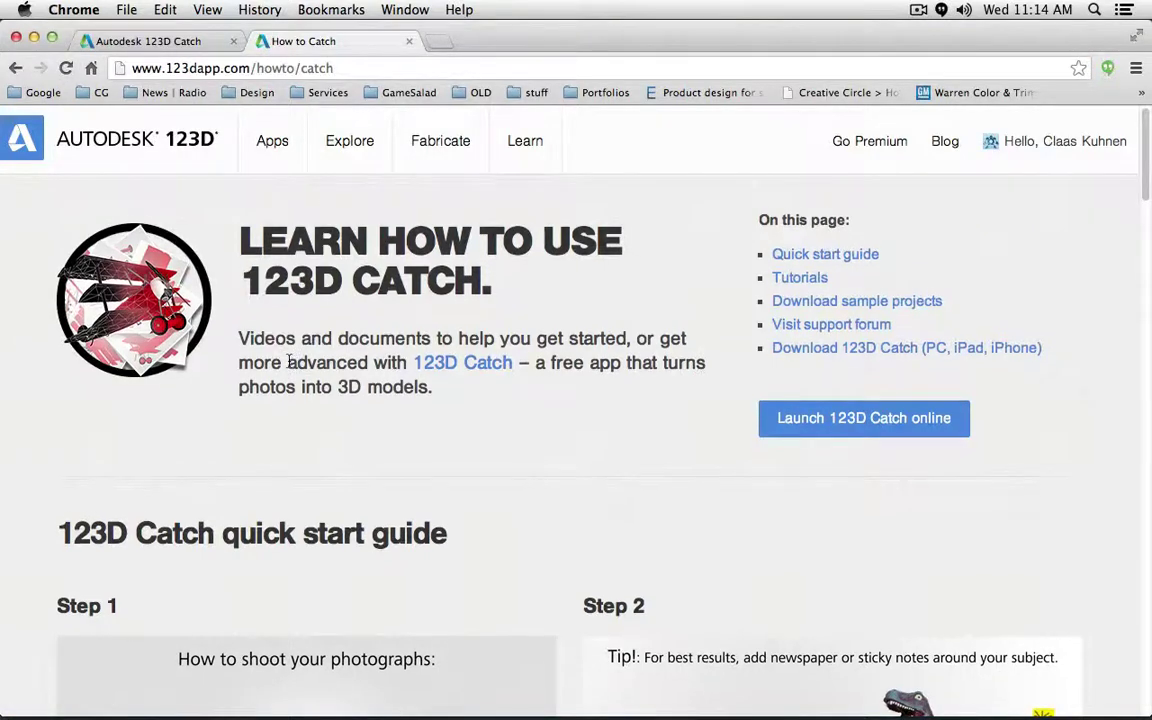
pyautogui.scroll(-2, 390, 417)
pyautogui.scroll(-4, 390, 417)
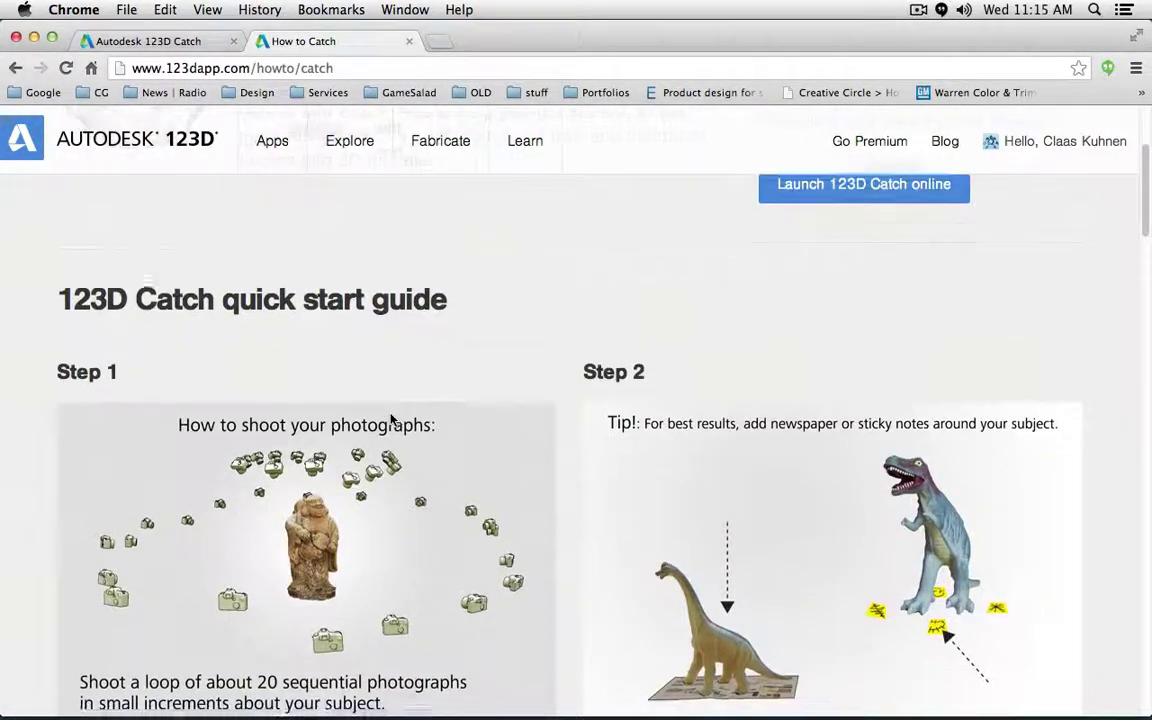
pyautogui.scroll(-2, 391, 420)
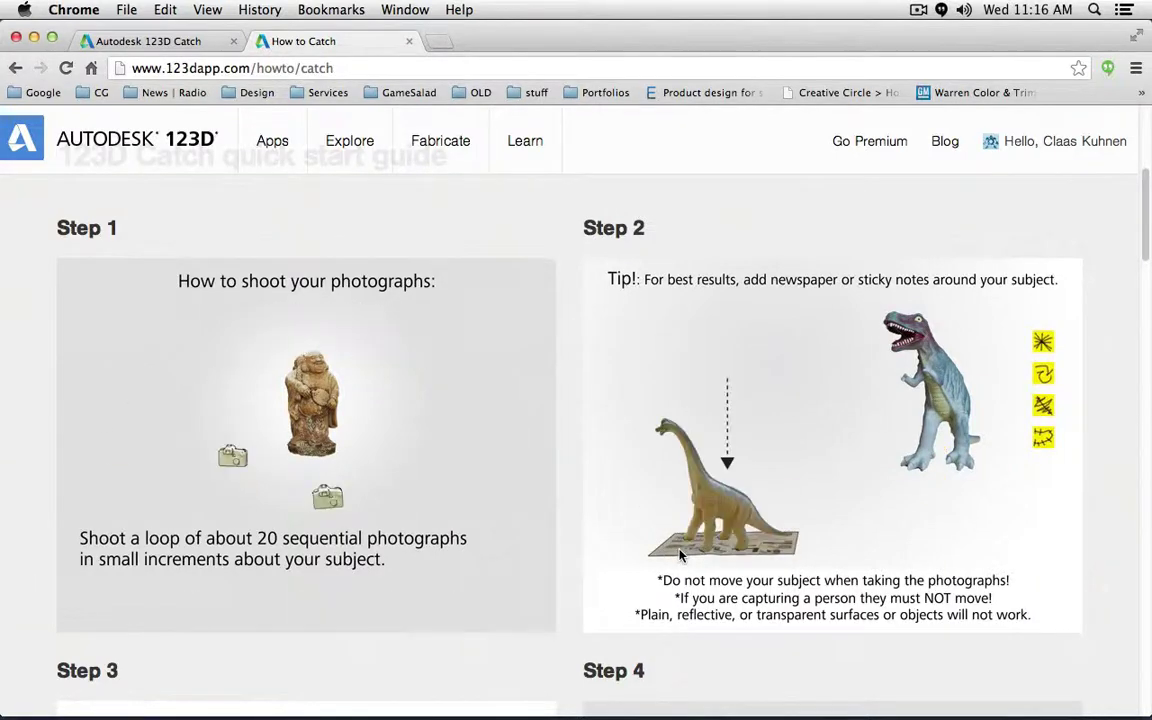
# Step: Scroll through quick start Steps 3–4 and the 123D Catch video tutorials
pyautogui.scroll(-2, 680, 555)
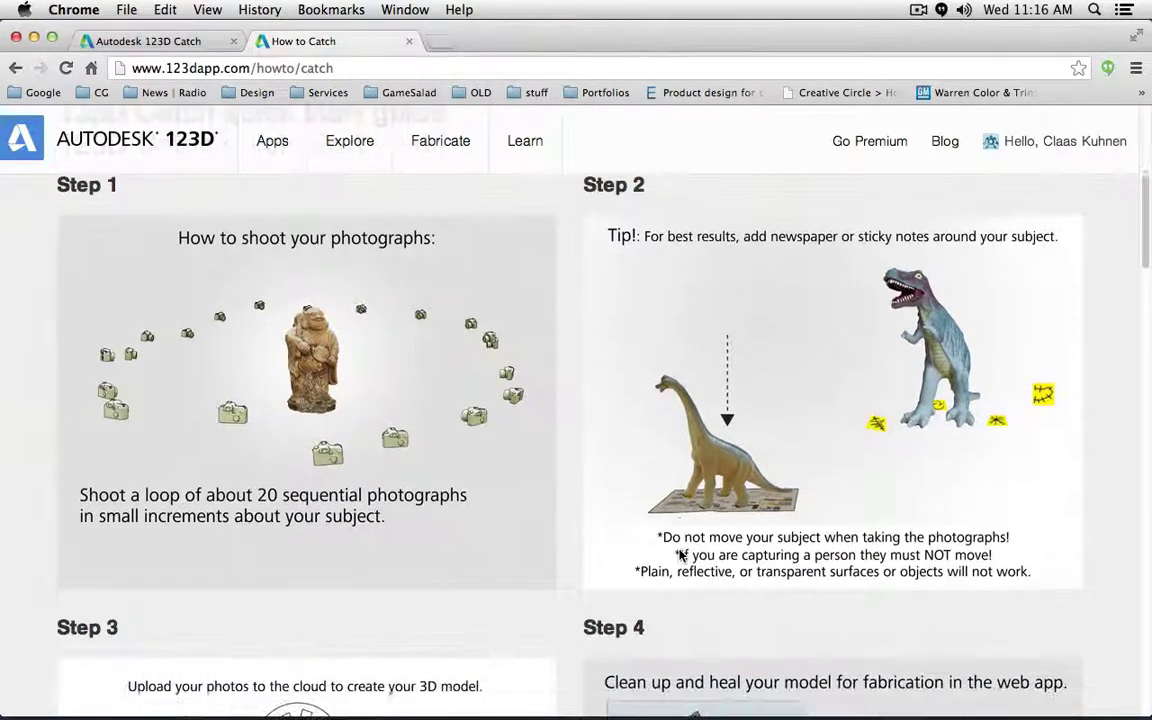
pyautogui.scroll(-6, 680, 555)
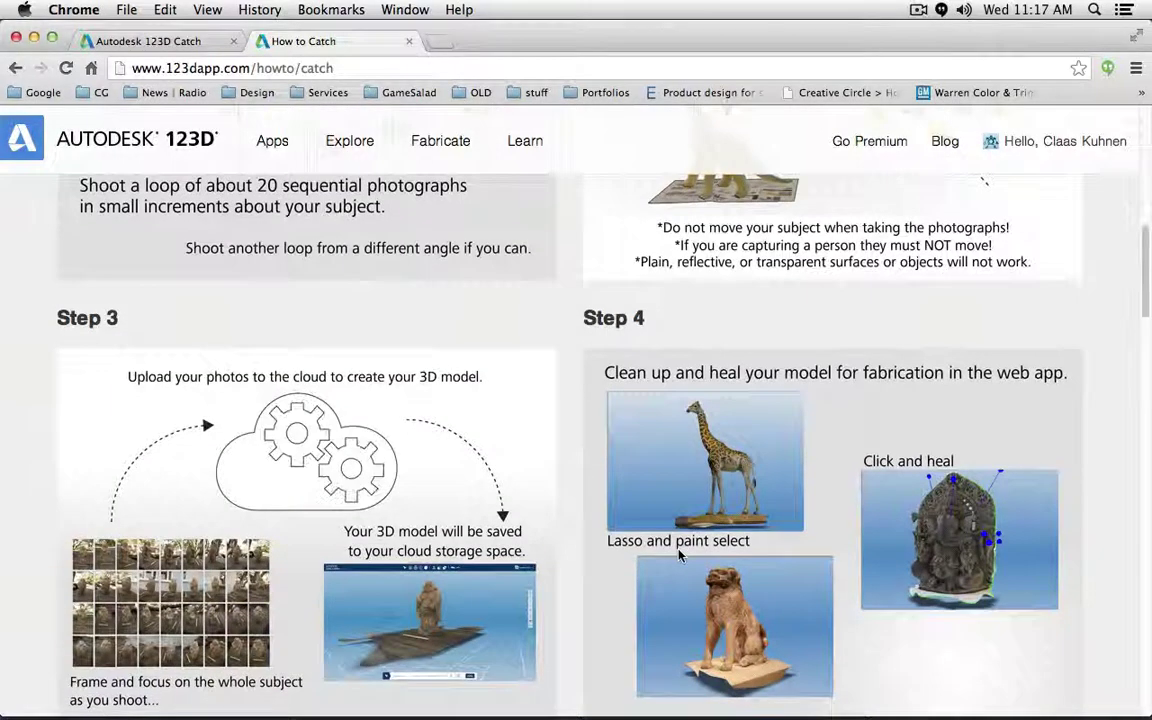
pyautogui.scroll(-1, 678, 555)
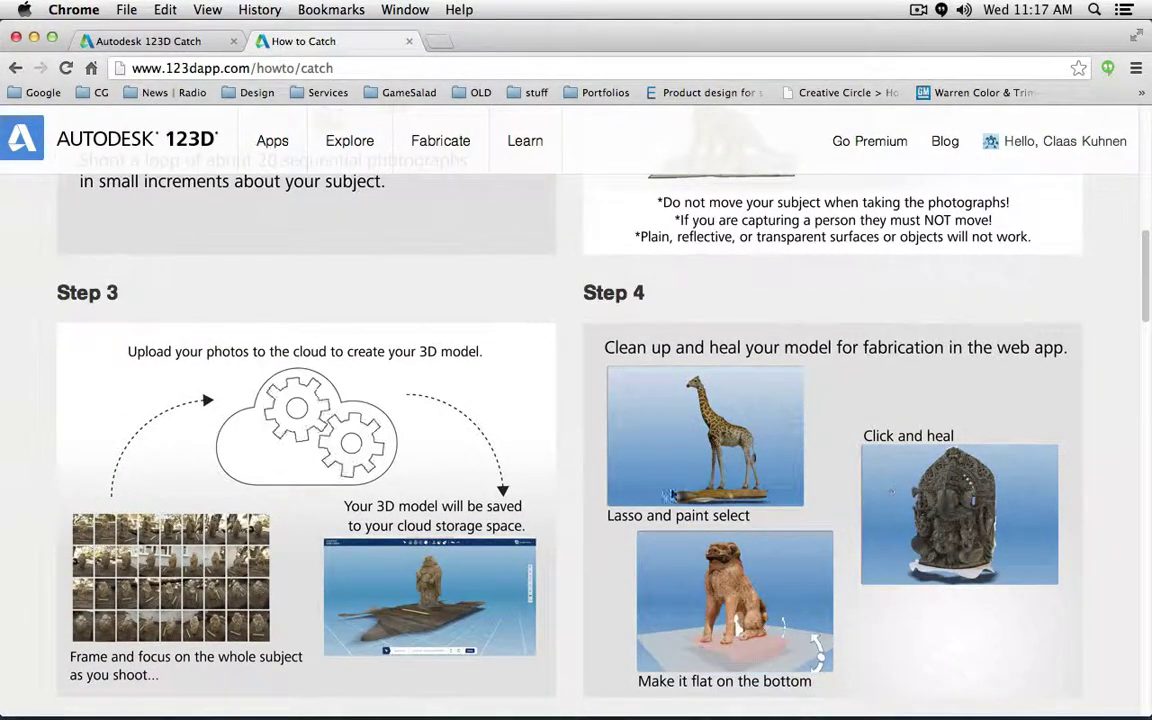
pyautogui.scroll(-3, 458, 390)
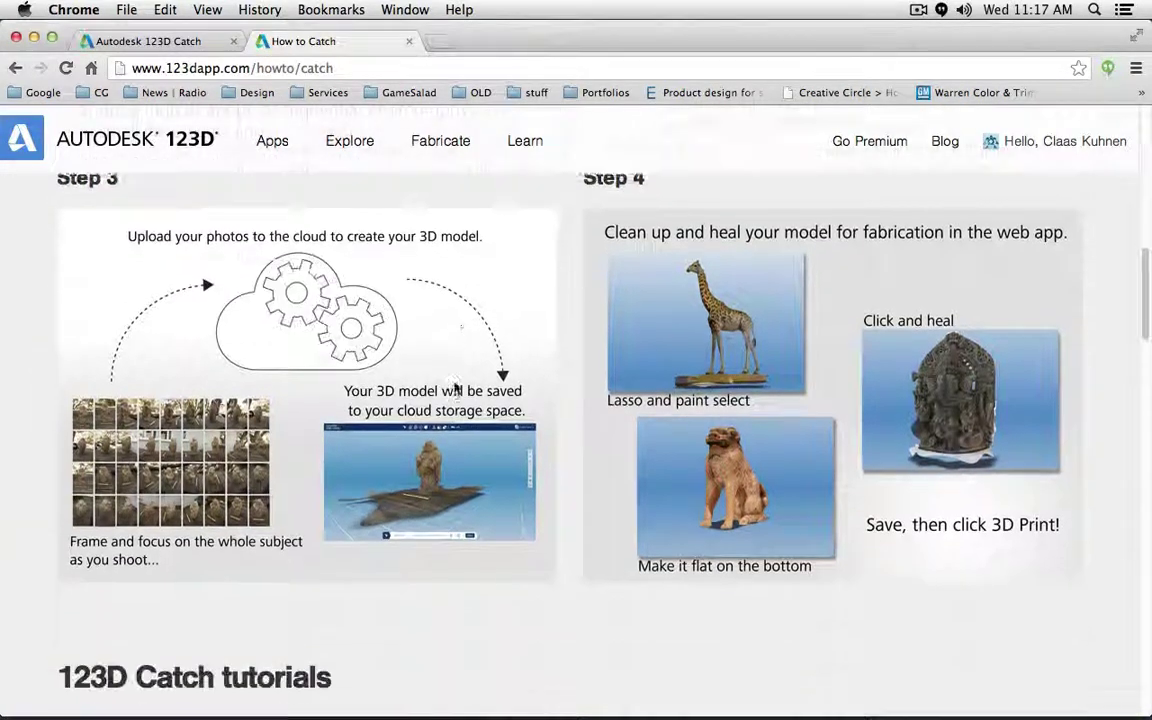
pyautogui.scroll(-8, 455, 388)
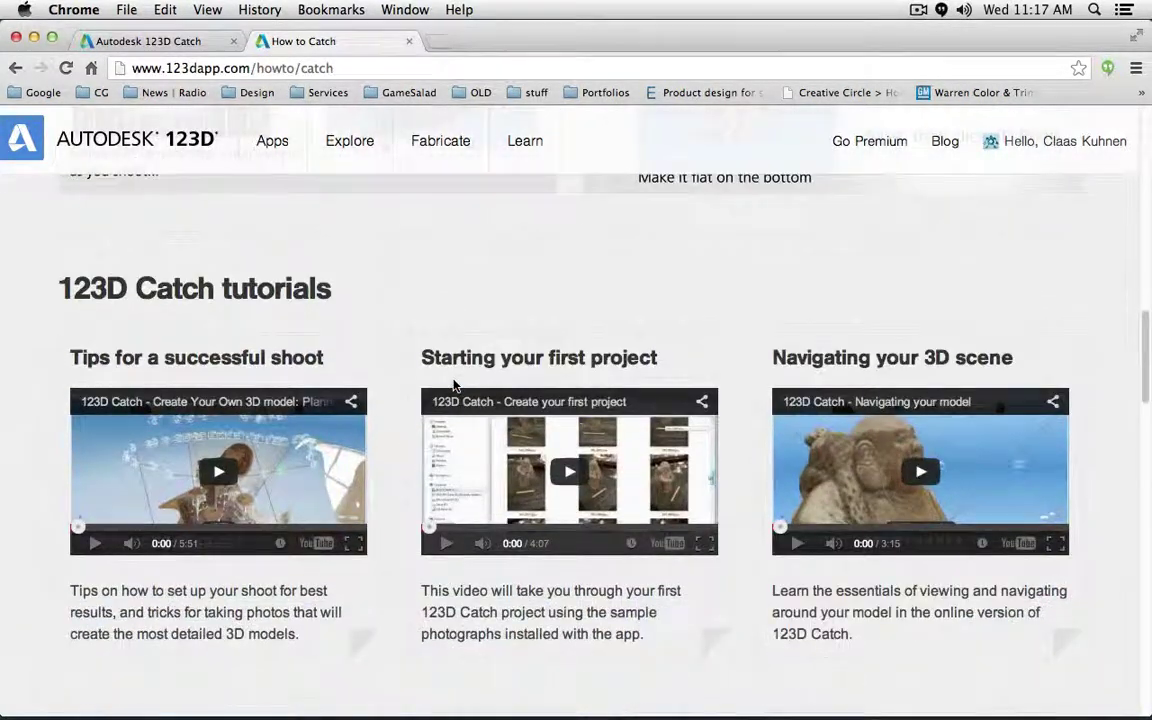
pyautogui.scroll(-2, 455, 386)
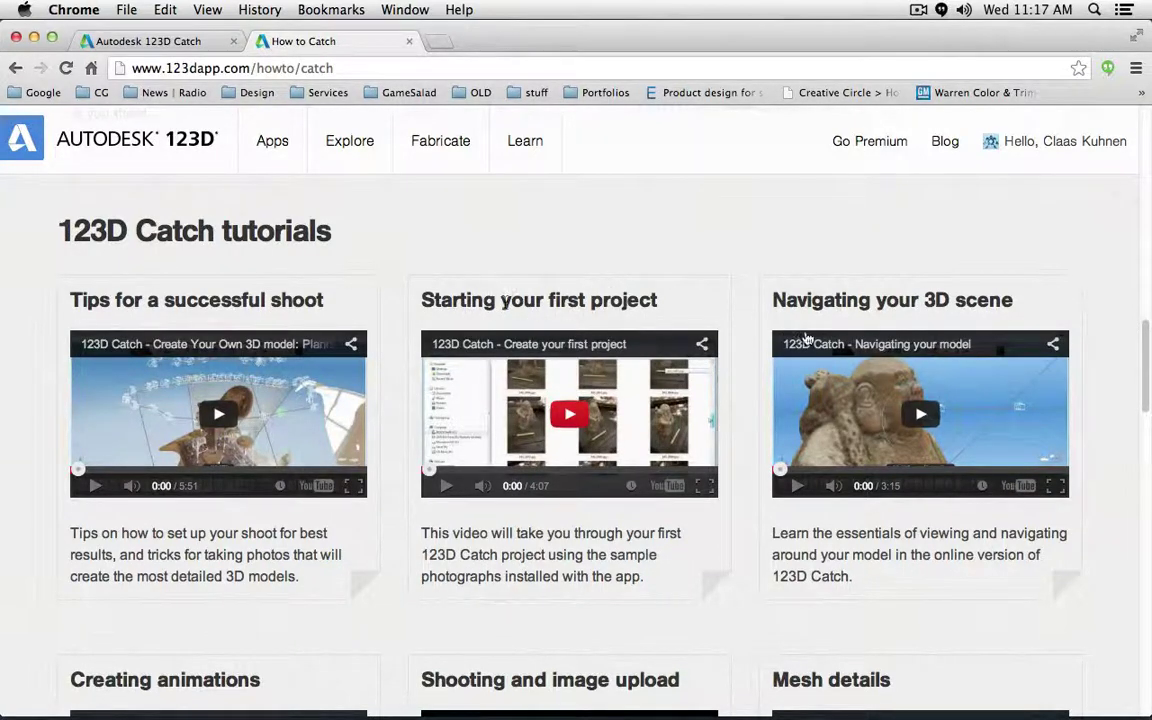
pyautogui.scroll(-1, 816, 338)
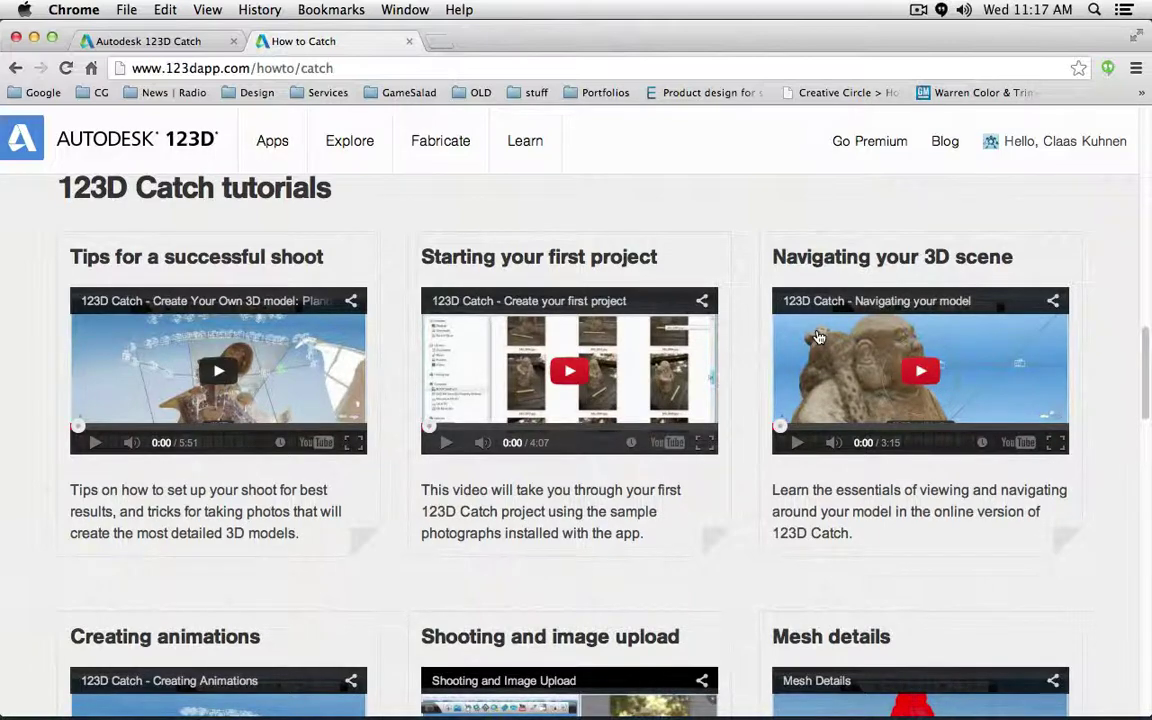
pyautogui.scroll(-4, 818, 337)
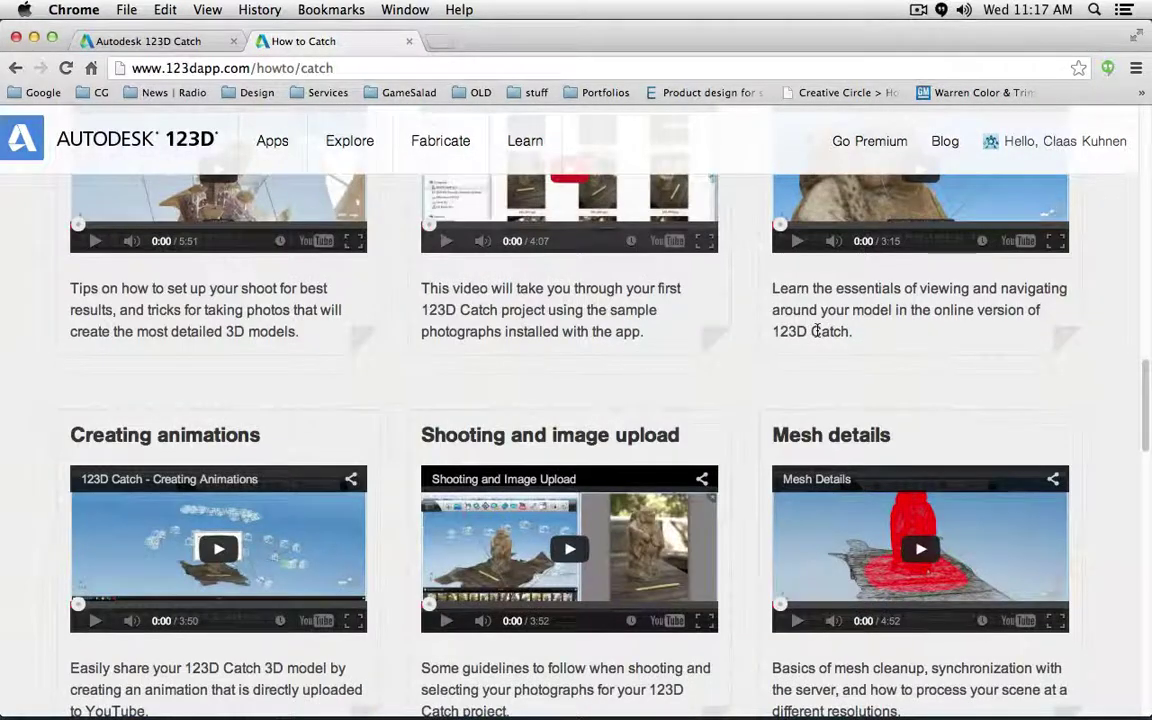
pyautogui.scroll(2, 818, 337)
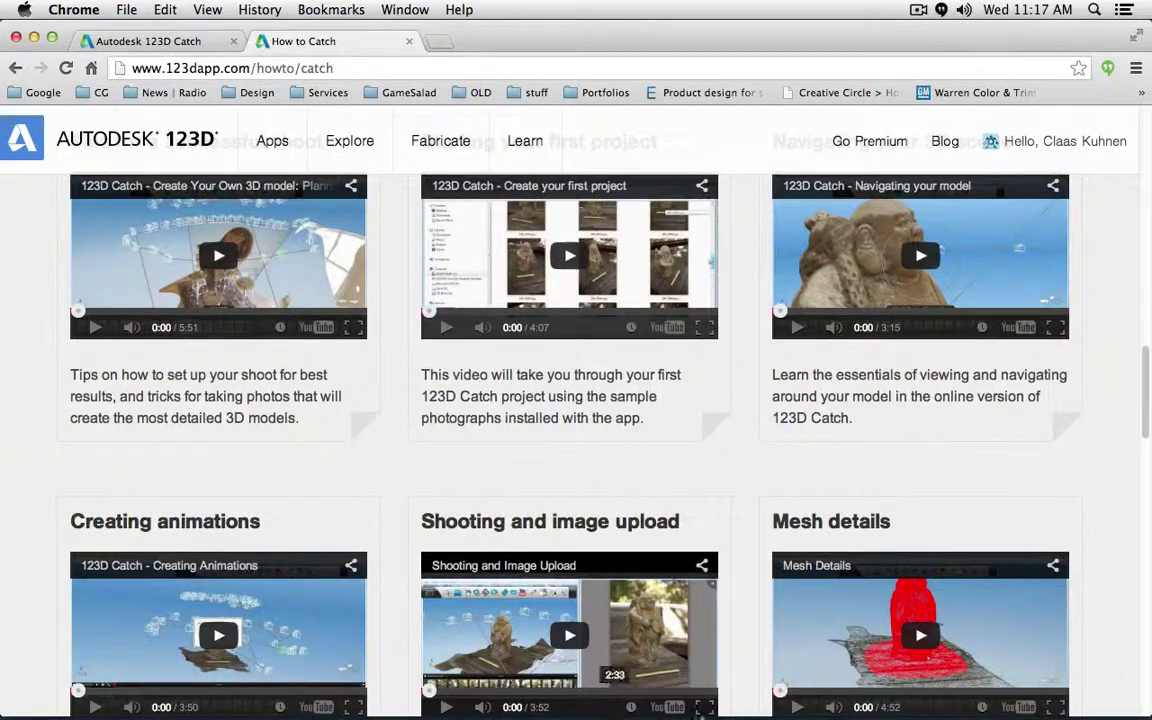
pyautogui.moveTo(700, 690)
pyautogui.click(903, 697)
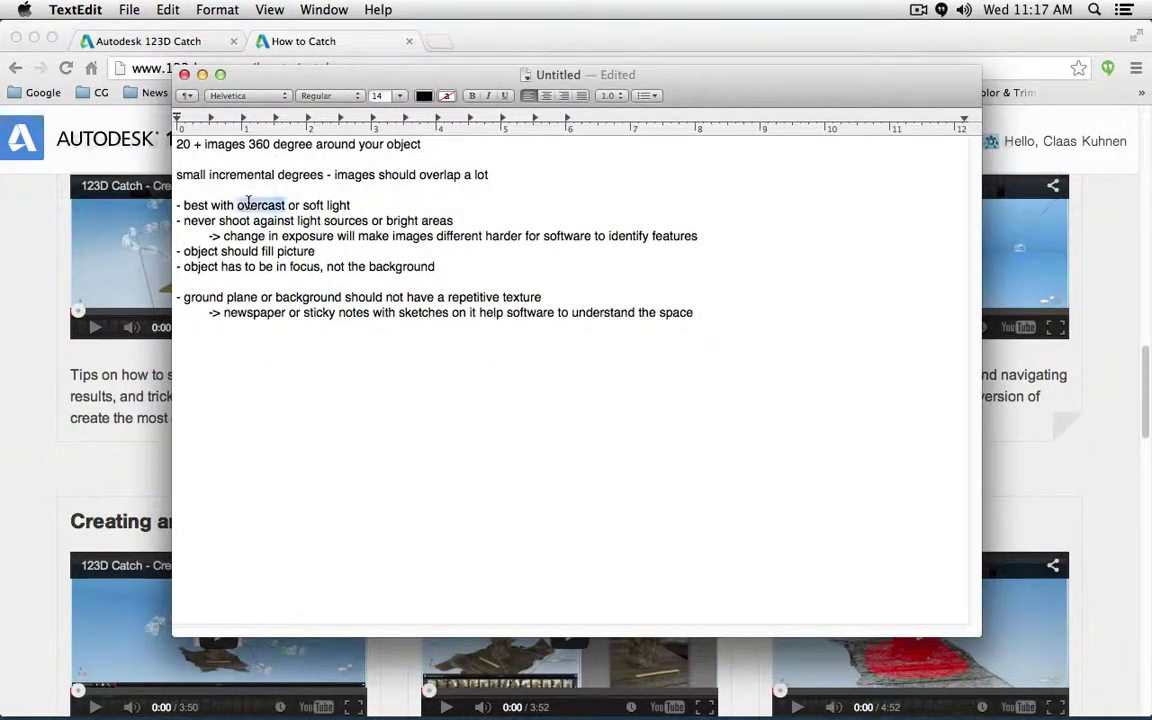
pyautogui.tripleClick(212, 205)
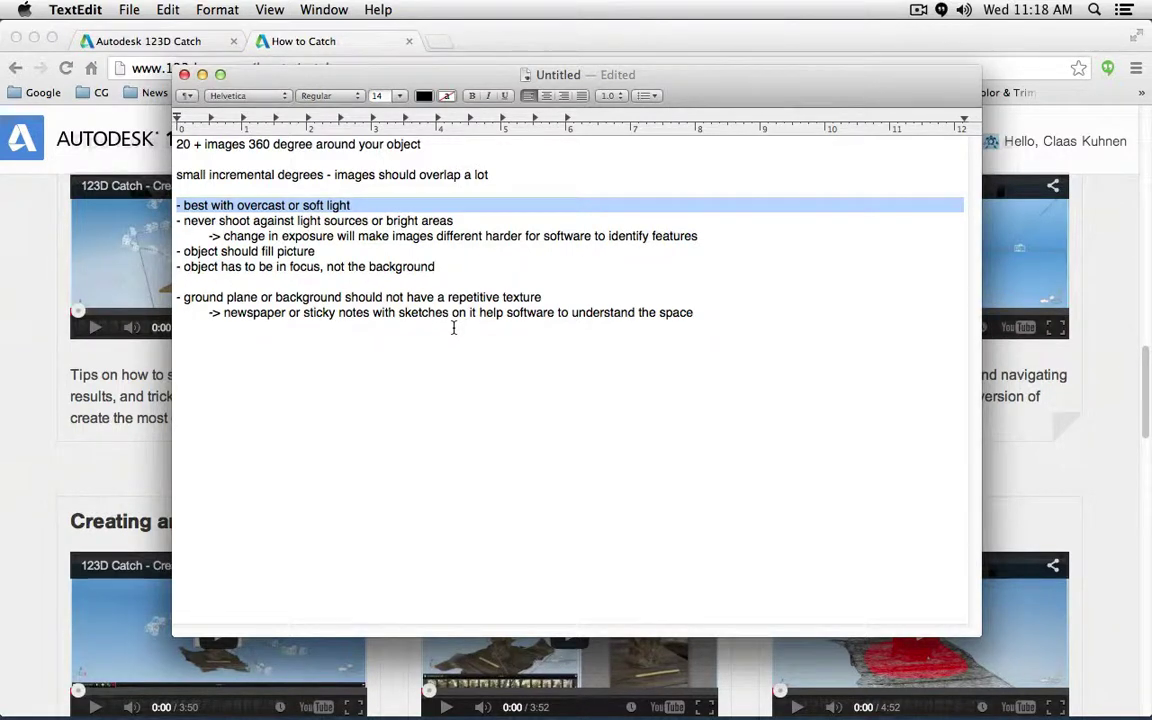
pyautogui.click(180, 226)
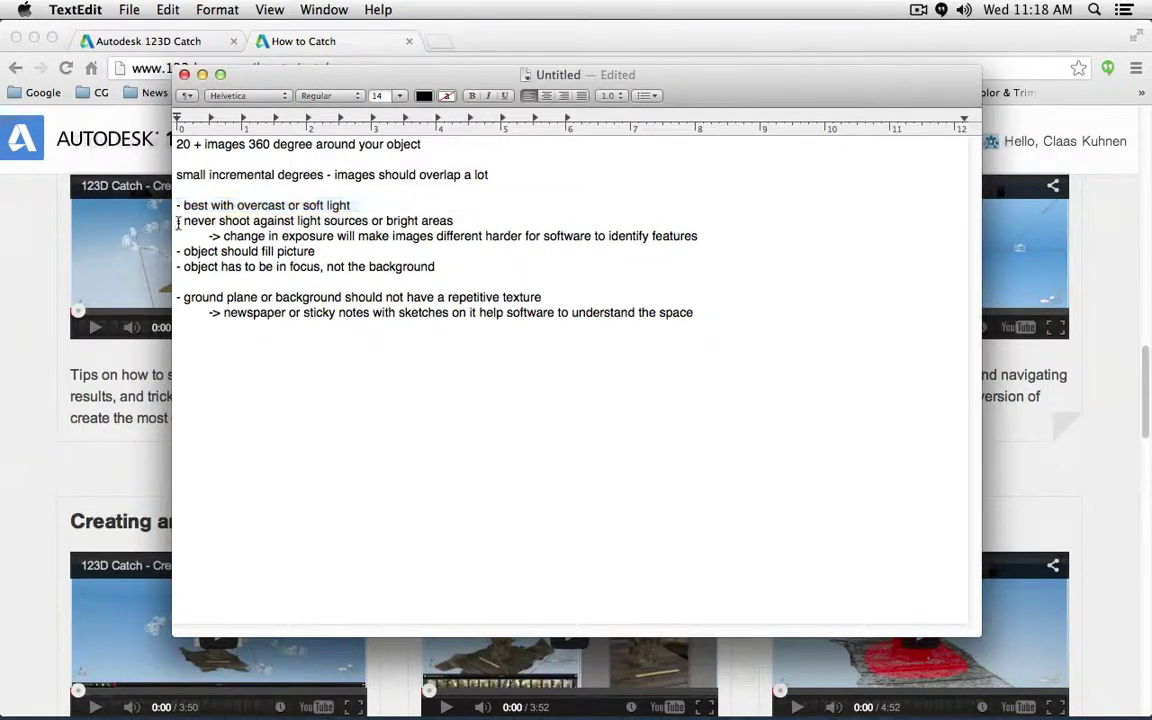
pyautogui.moveTo(180, 222); pyautogui.dragTo(182, 241)
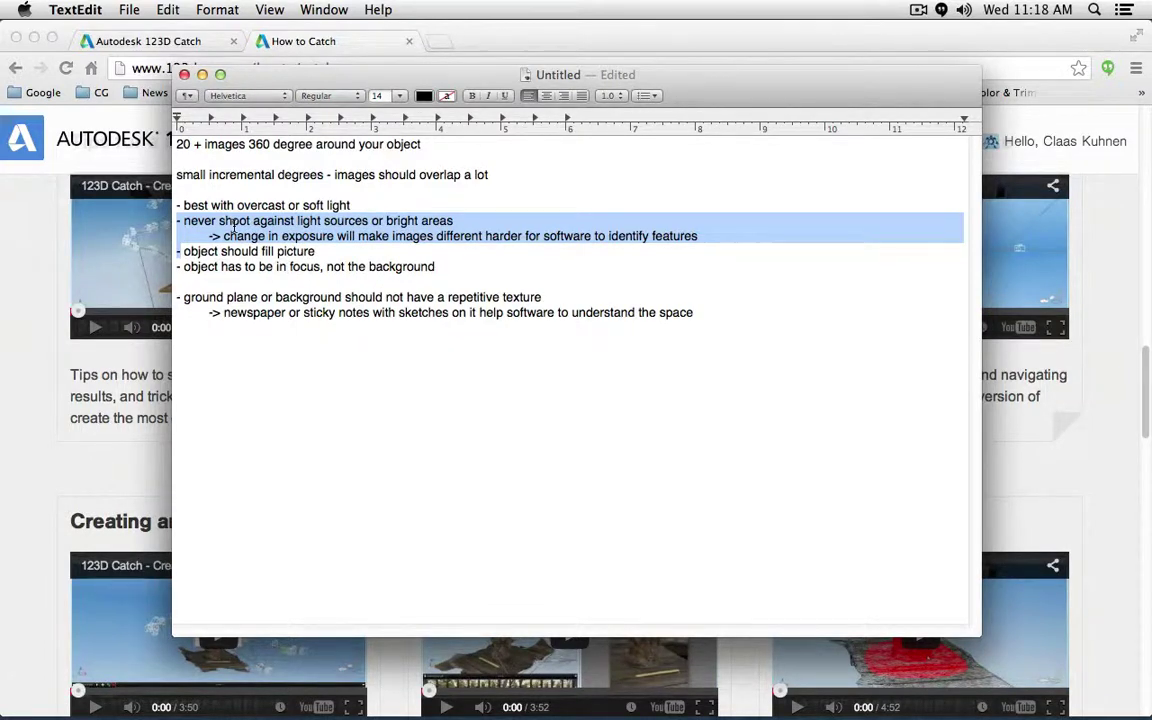
pyautogui.click(385, 220)
pyautogui.moveTo(385, 220); pyautogui.dragTo(467, 222)
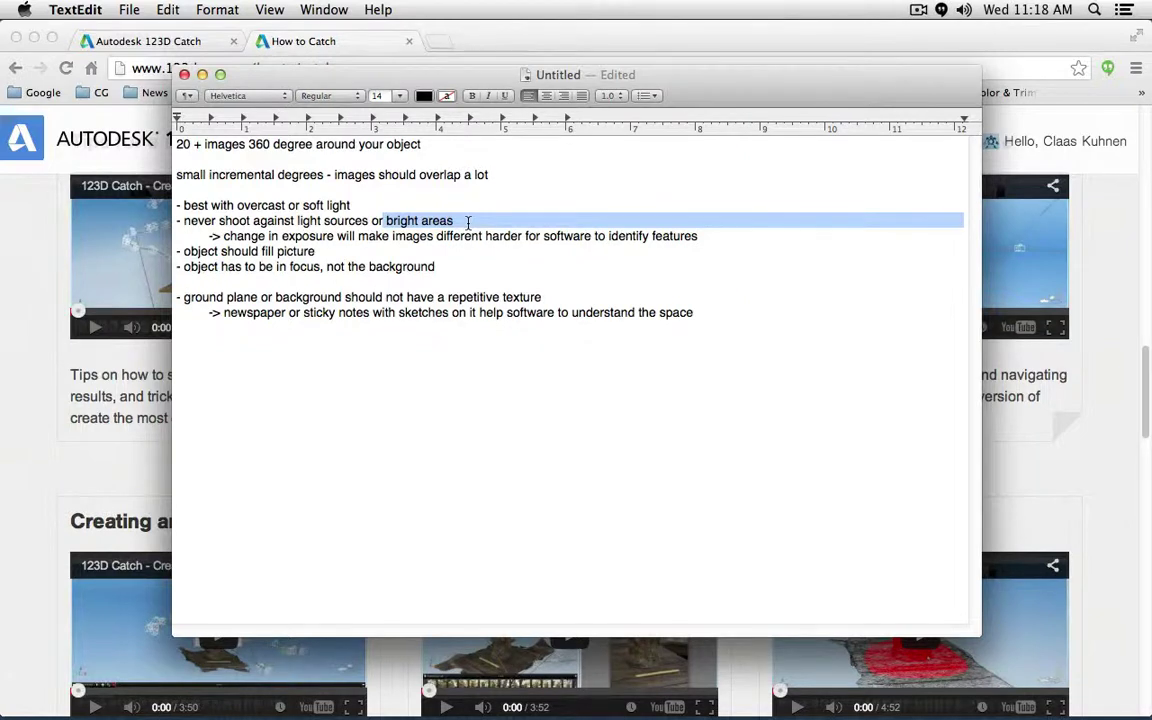
# Step: Highlight the exposure, fill-picture and focus tips, then add a new line after the focus tip
pyautogui.click(287, 236)
pyautogui.doubleClick(287, 236)
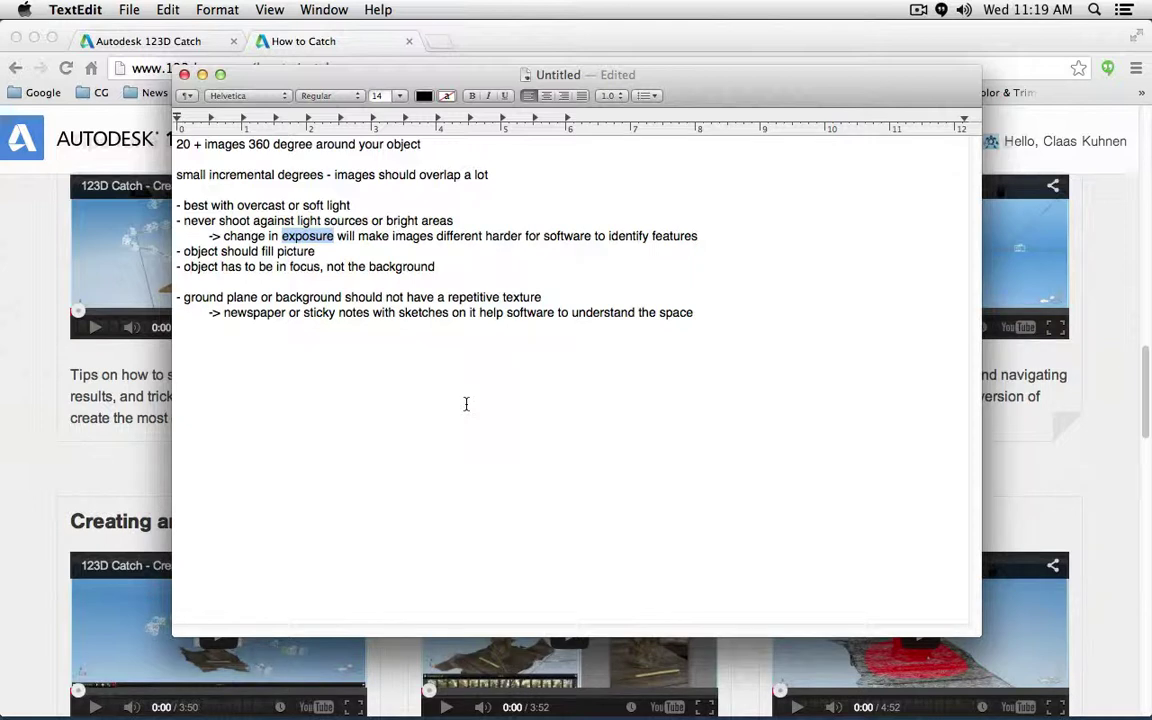
pyautogui.doubleClick(240, 251)
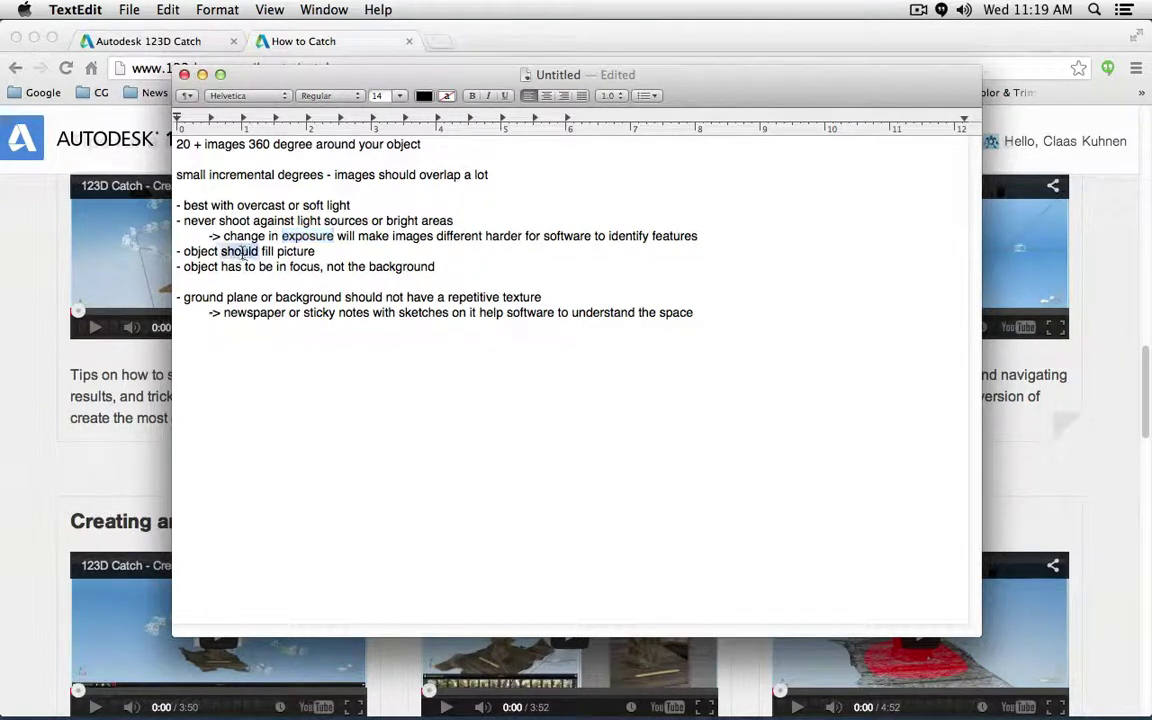
pyautogui.tripleClick(240, 251)
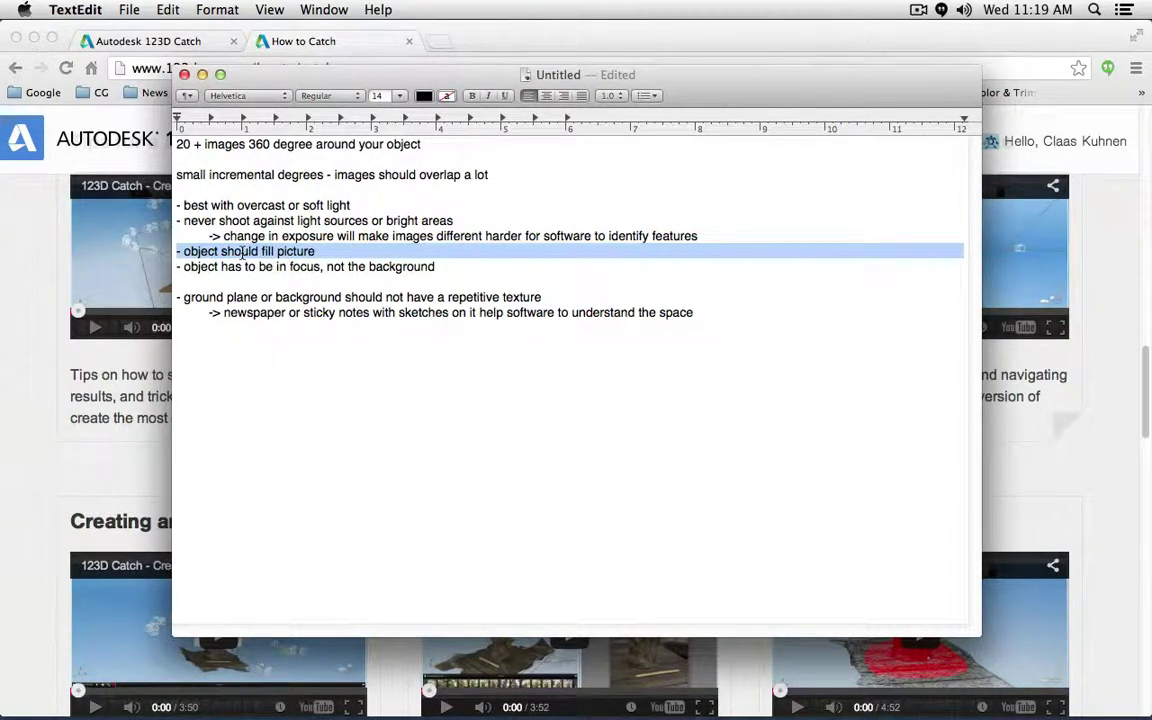
pyautogui.tripleClick(452, 267)
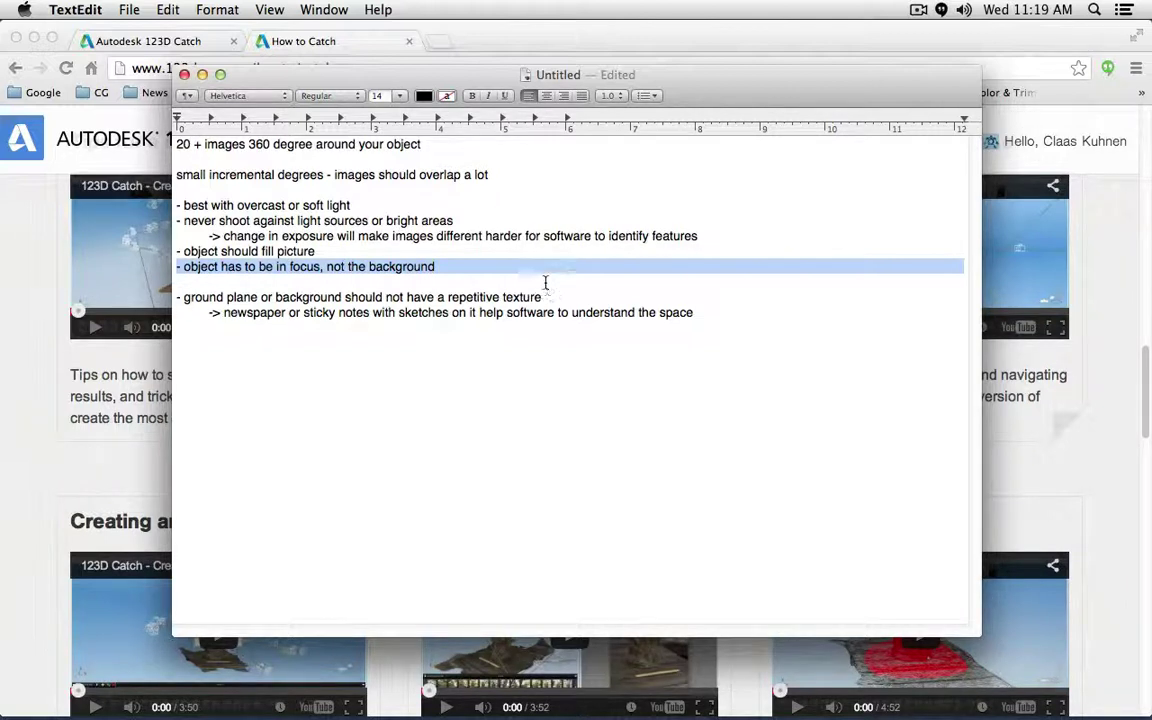
pyautogui.click(455, 267)
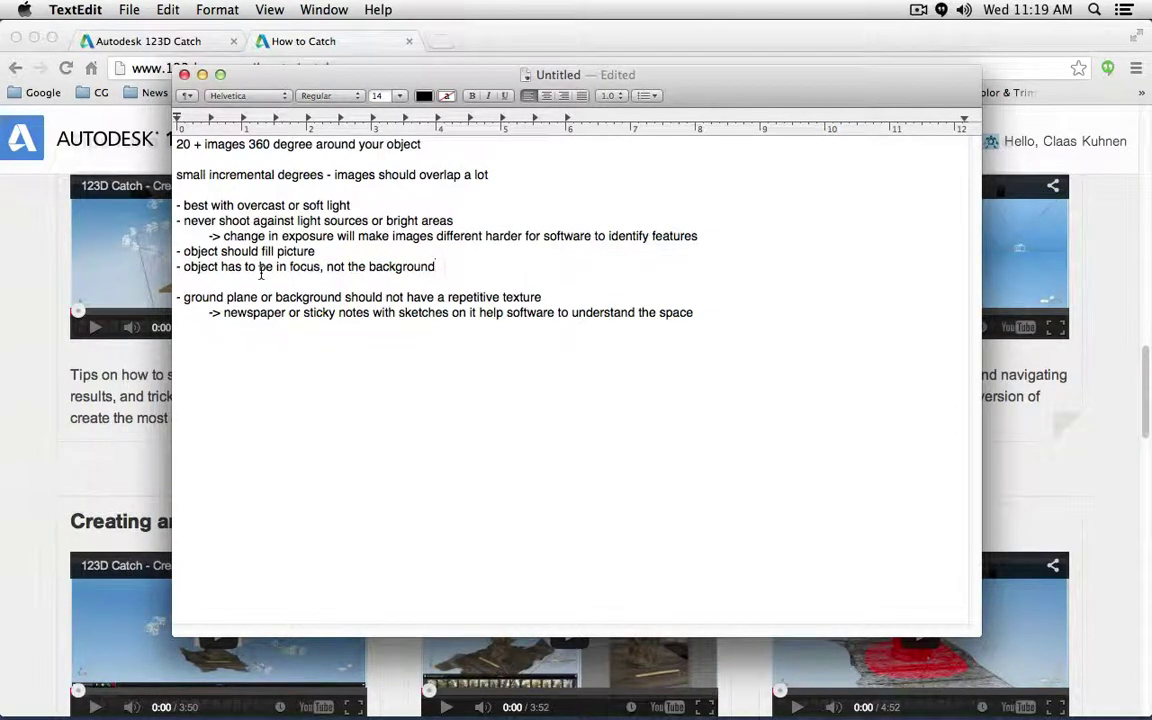
pyautogui.press('Return')
pyautogui.press('Return')
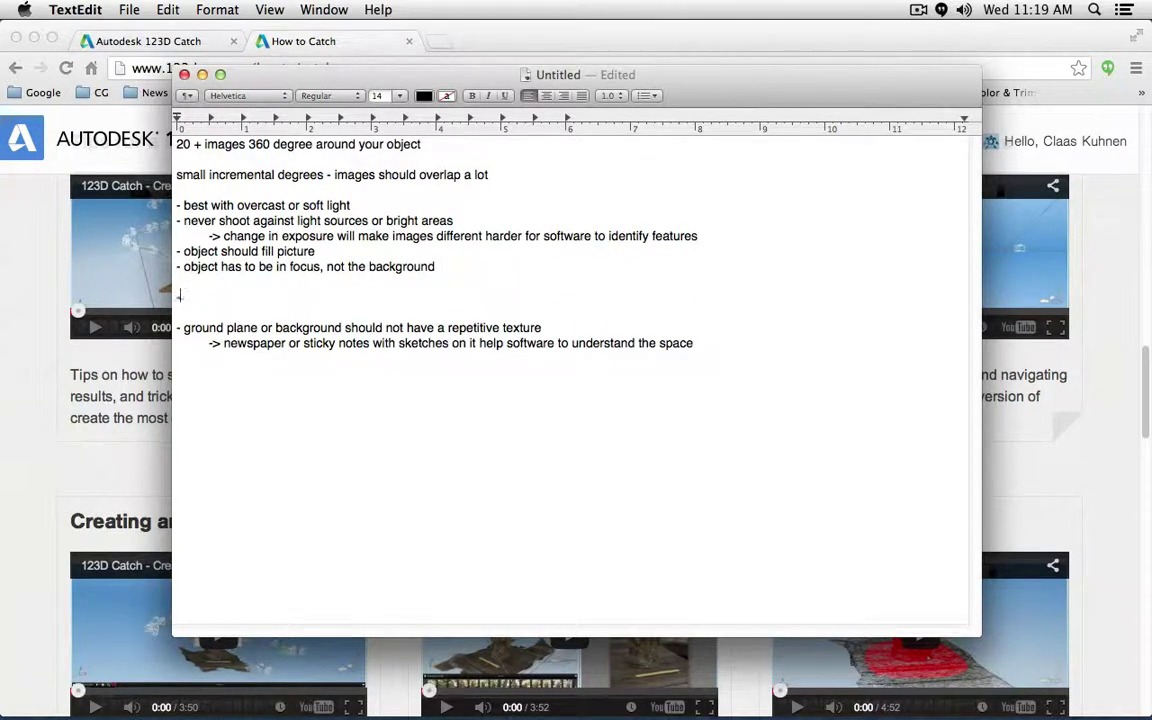
# Step: Type '- 3MB photos' and a tab-indented '-> glossy or reflective ground planes' line
pyautogui.write('- 3MB photos')
pyautogui.press('Return')
pyautogui.press('Tab')
pyautogui.write('->')
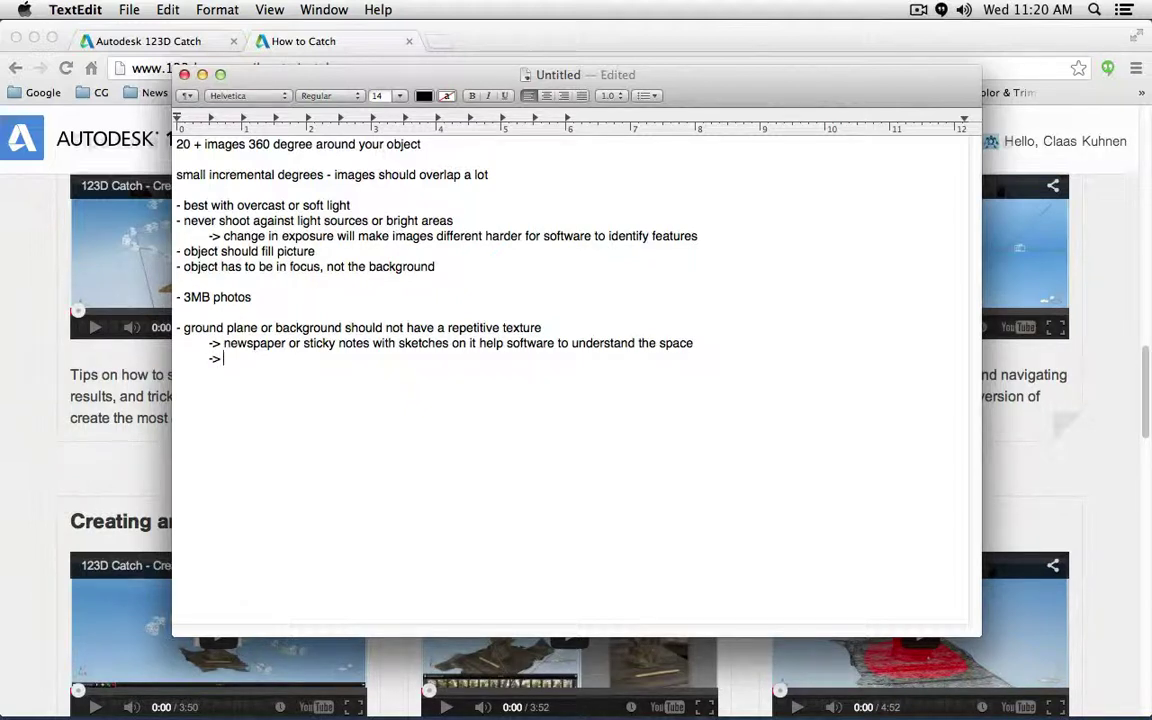
pyautogui.write(' glossy or reflectiv')
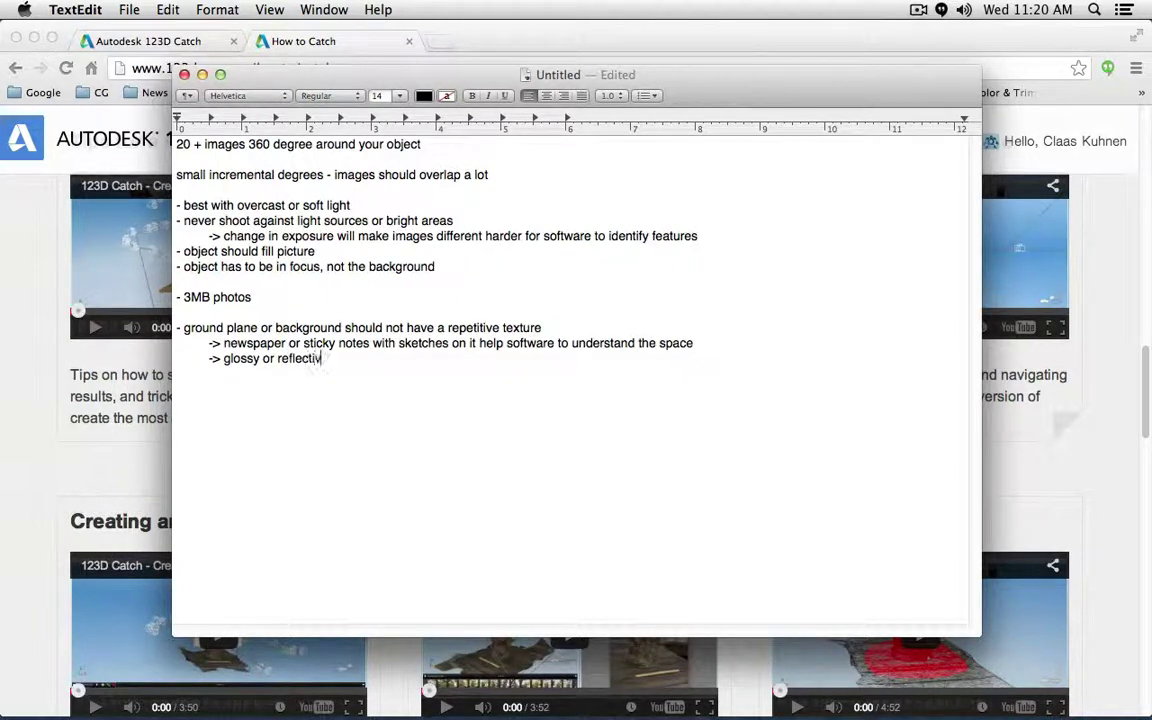
pyautogui.write('e ground planes')
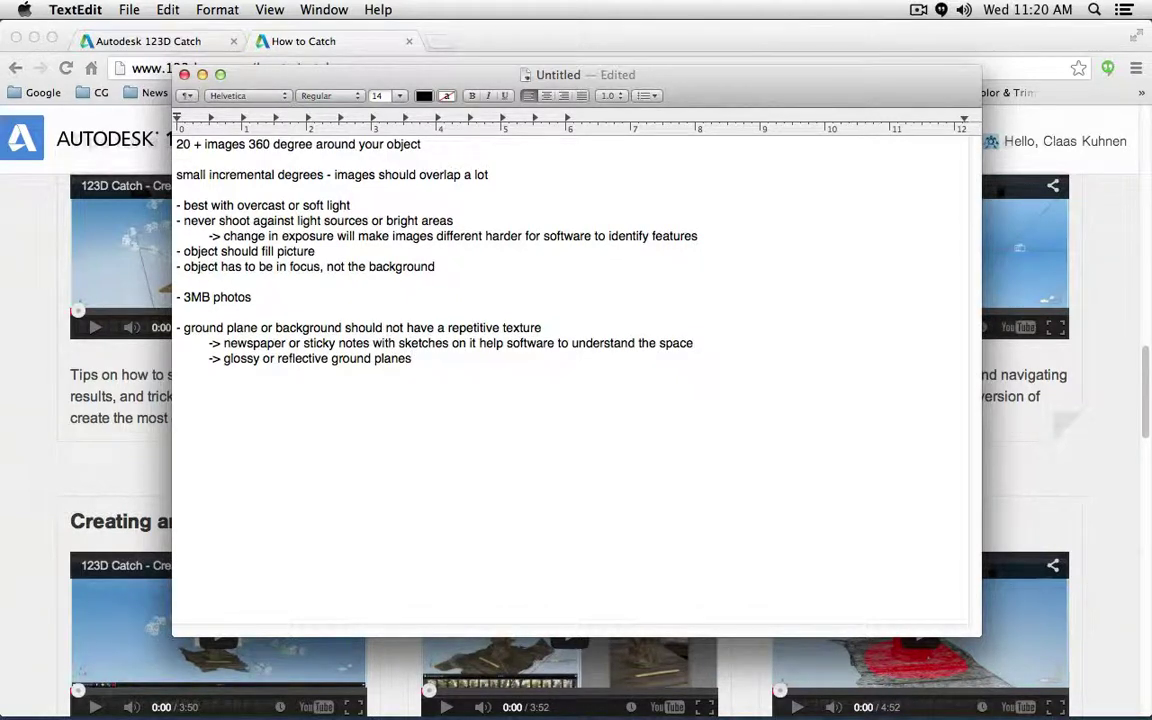
# Step: Add a new bullet line reading '- Camera zoom in'
pyautogui.press('Return')
pyautogui.press('Return')
pyautogui.press('Return')
pyautogui.write('-')
pyautogui.write('Com')
pyautogui.press('BackSpace')
pyautogui.press('BackSpace')
pyautogui.write('amera zoom in')
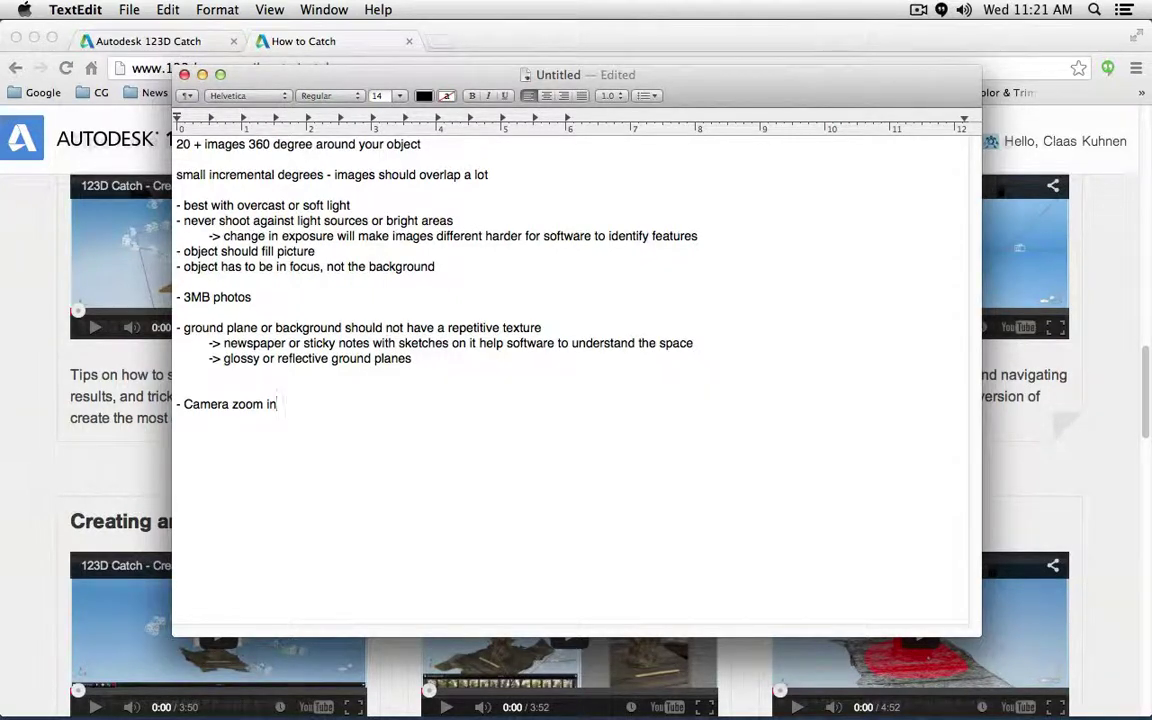
# Step: Bring the Chrome How to Catch page to the front, scrolled back to its top
pyautogui.click(31, 267)
pyautogui.scroll(-5, 33, 268)
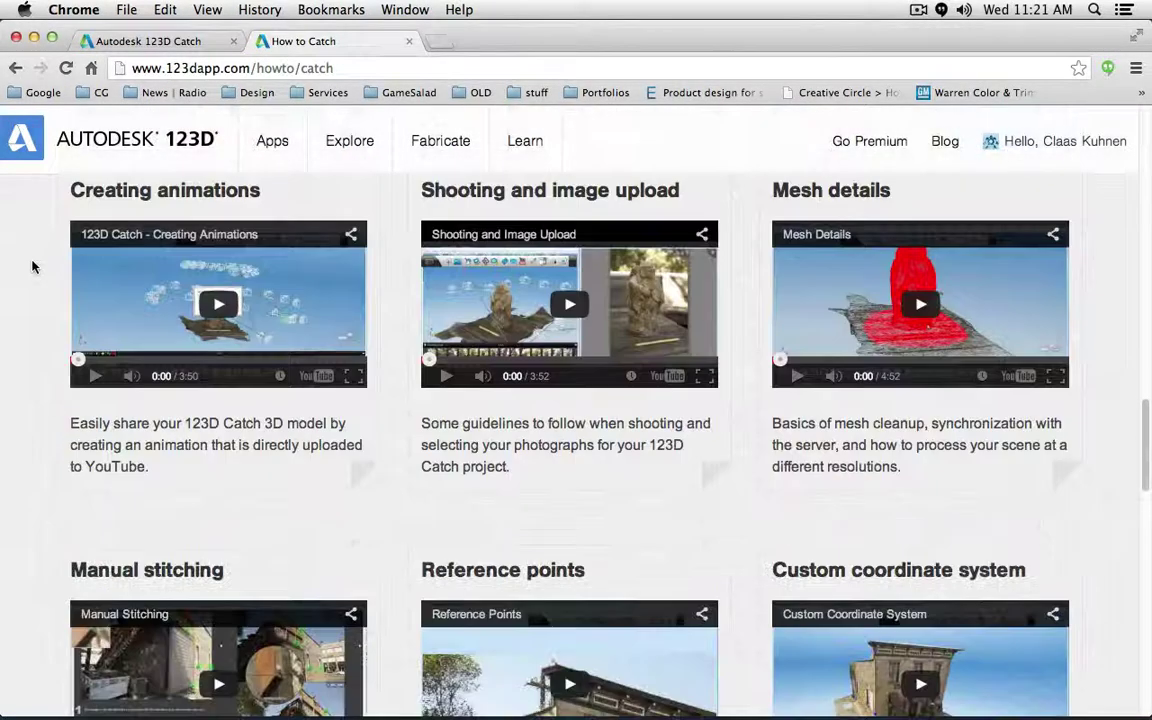
pyautogui.scroll(15, 33, 267)
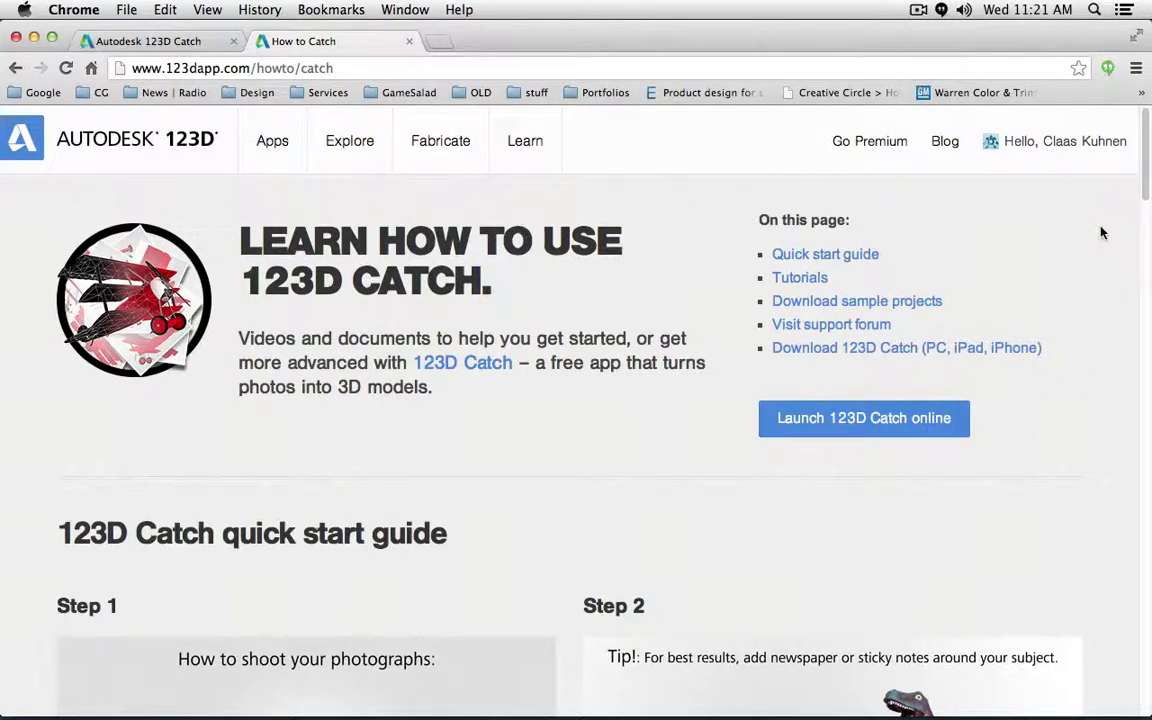
pyautogui.moveTo(1024, 147)
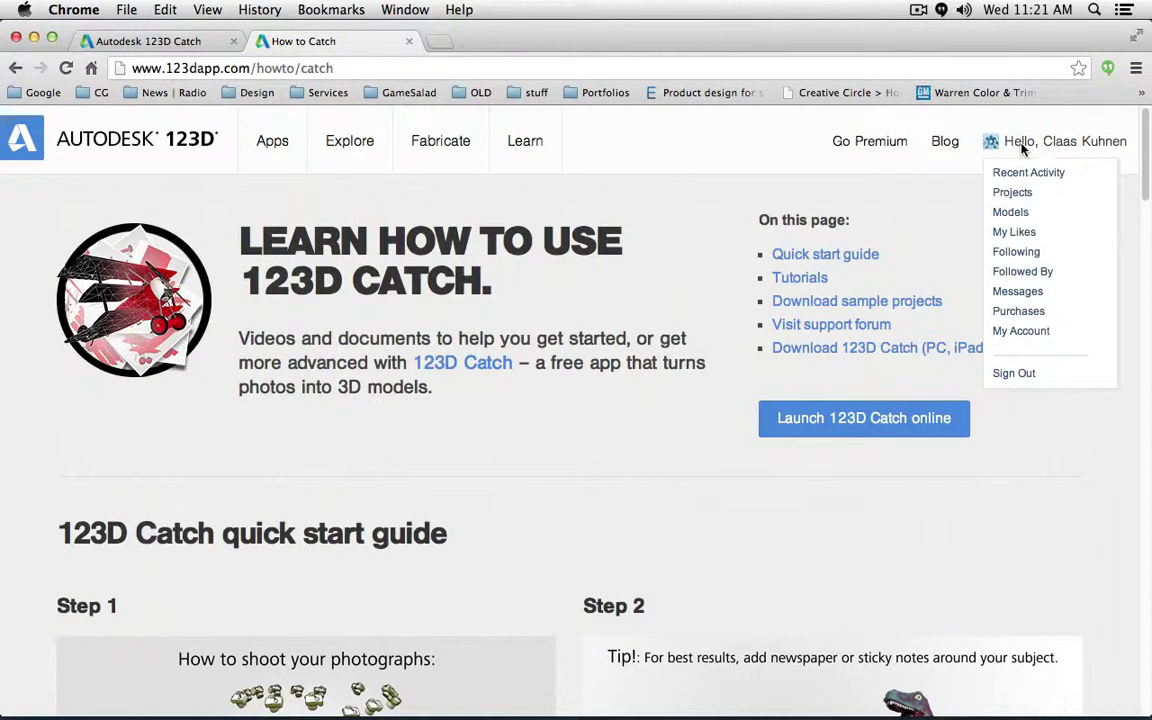
# Step: Open Models from the account dropdown and scroll through the 18-model My Models grid
pyautogui.click(1013, 214)
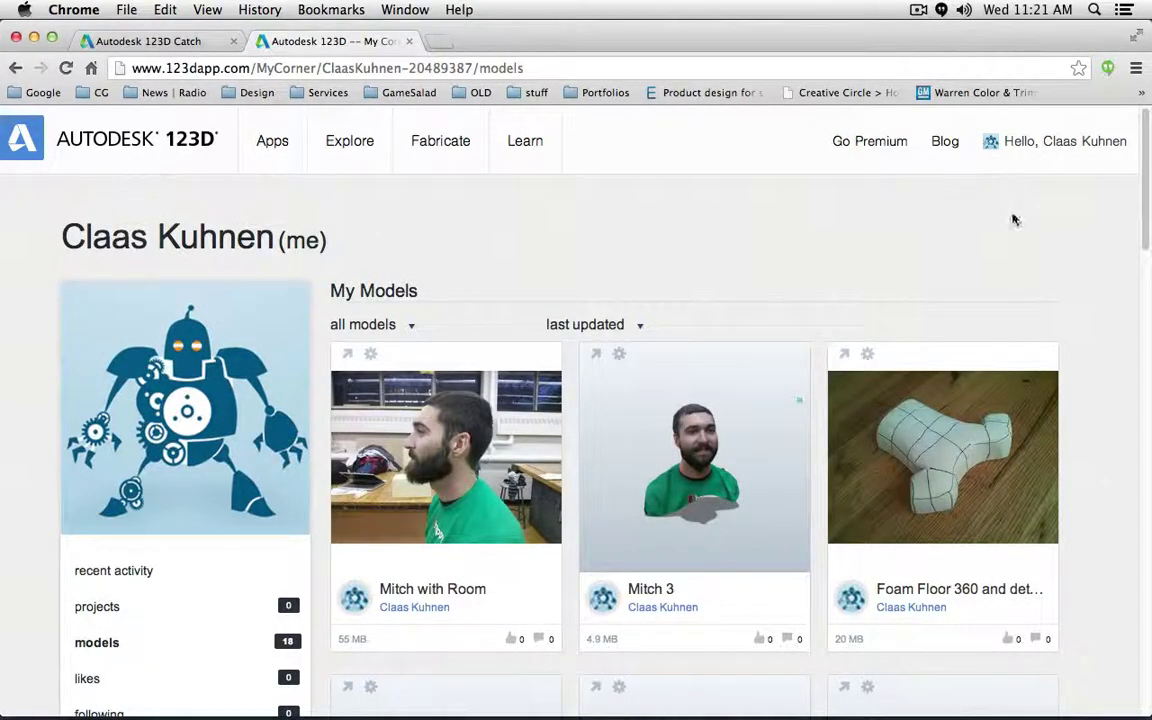
pyautogui.scroll(-2, 705, 172)
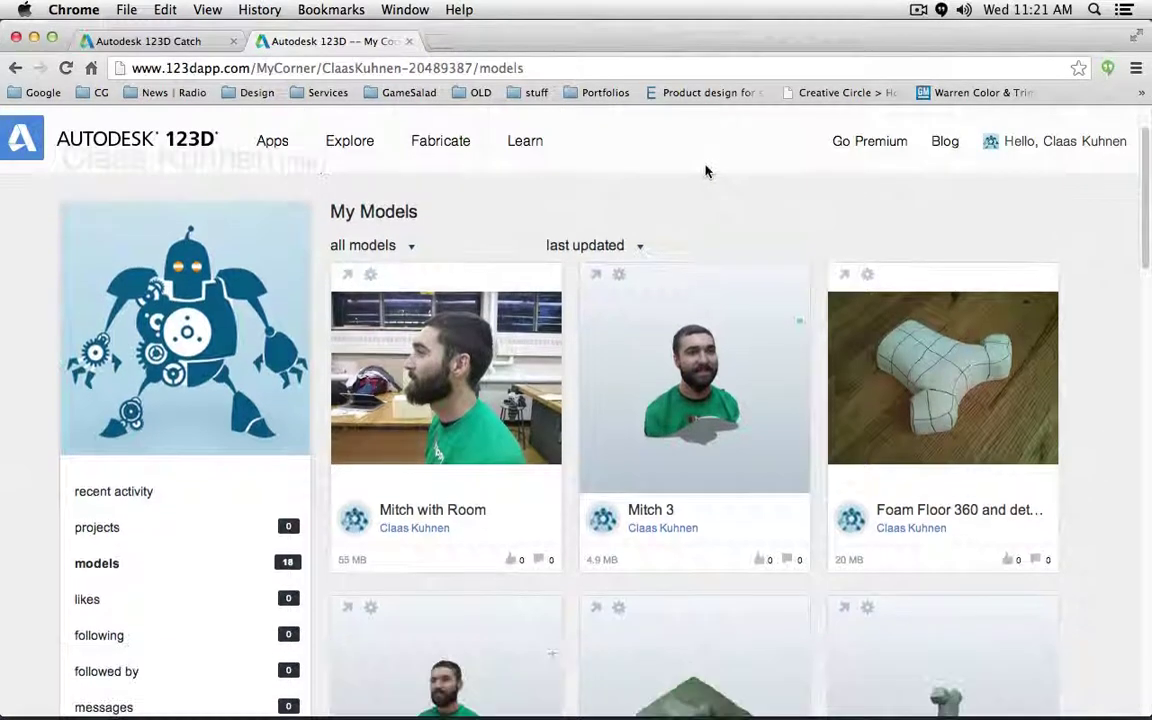
pyautogui.scroll(-2, 700, 200)
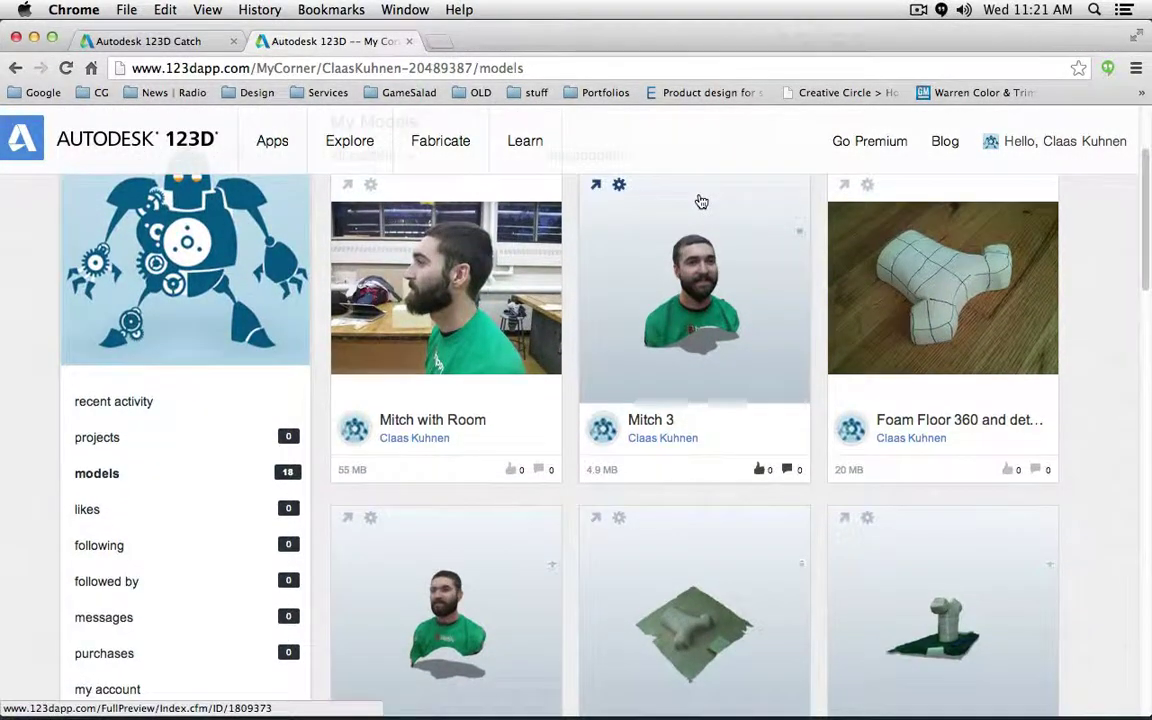
pyautogui.scroll(2, 700, 201)
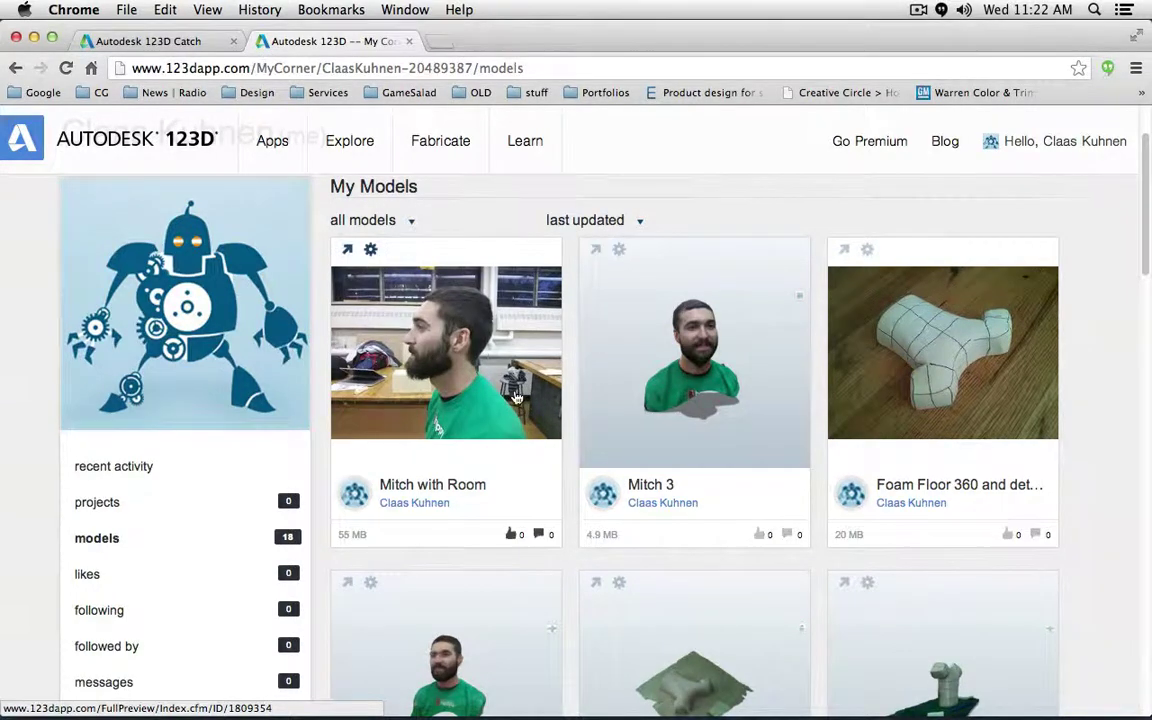
pyautogui.scroll(-3, 513, 393)
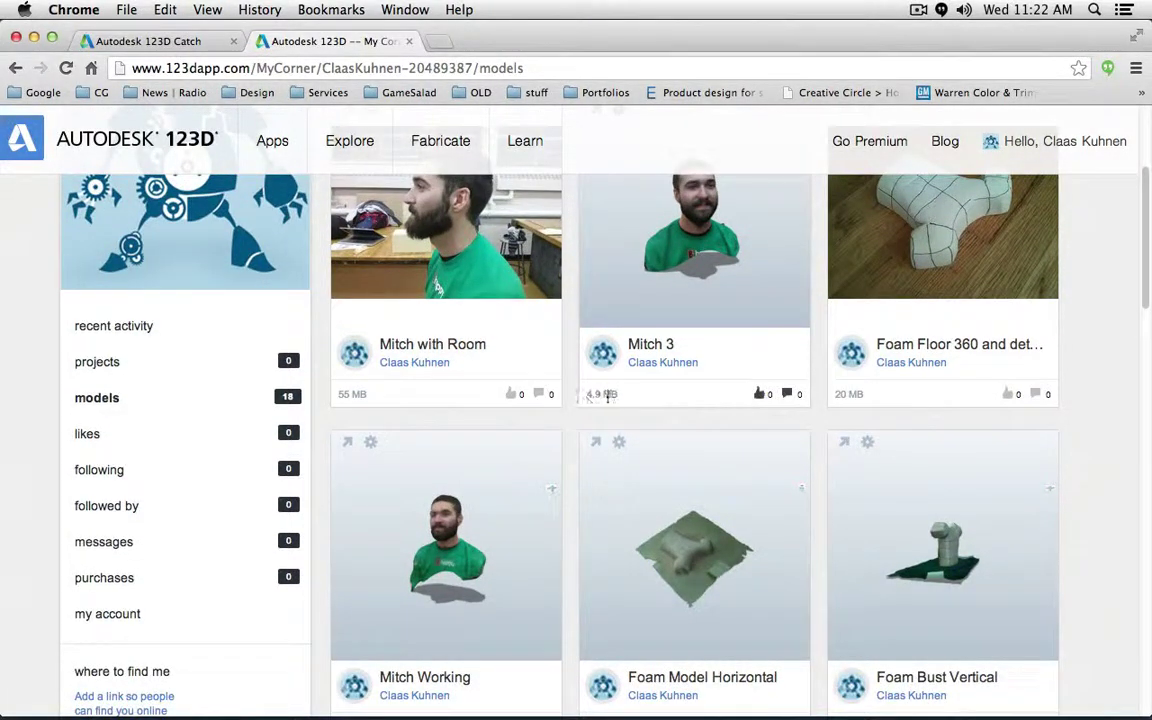
pyautogui.scroll(-2, 622, 404)
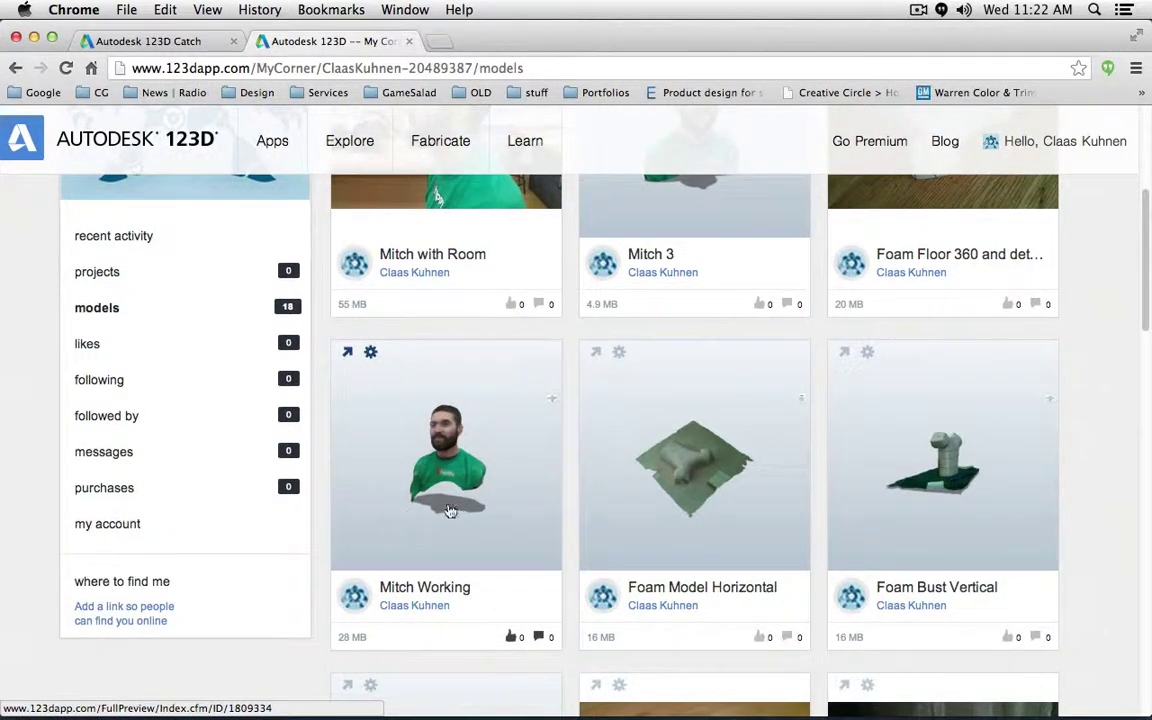
pyautogui.scroll(4, 455, 542)
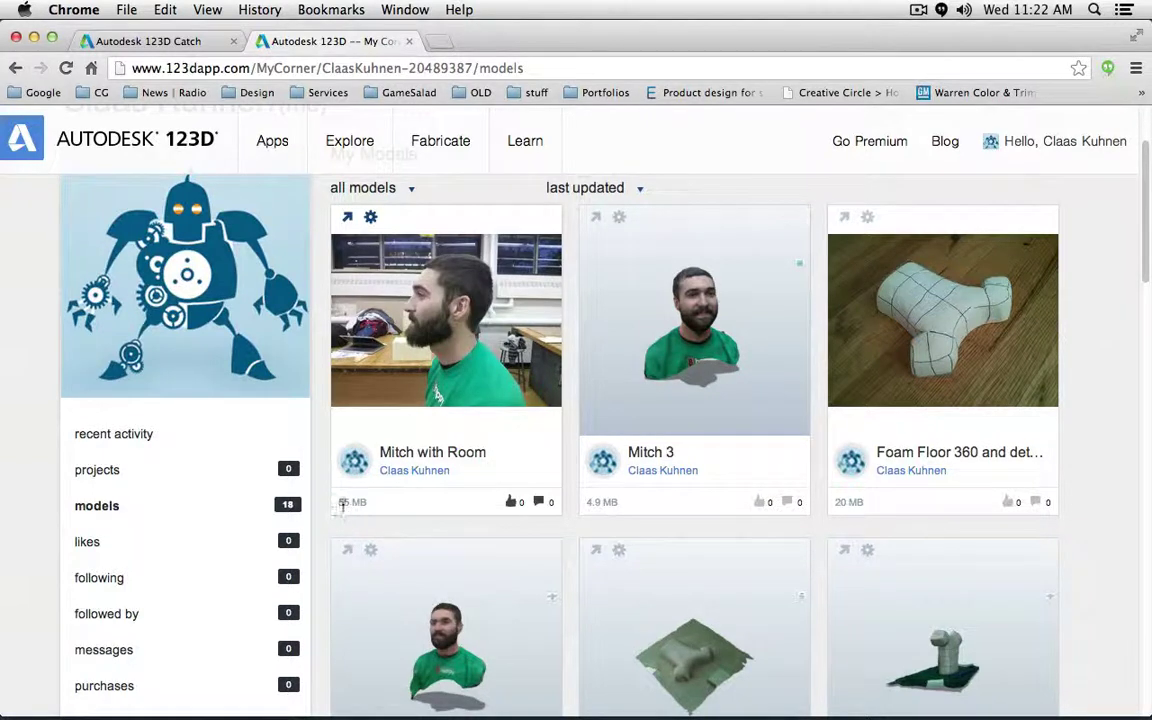
pyautogui.moveTo(340, 503); pyautogui.dragTo(418, 523)
pyautogui.click(418, 535)
pyautogui.scroll(-3, 420, 537)
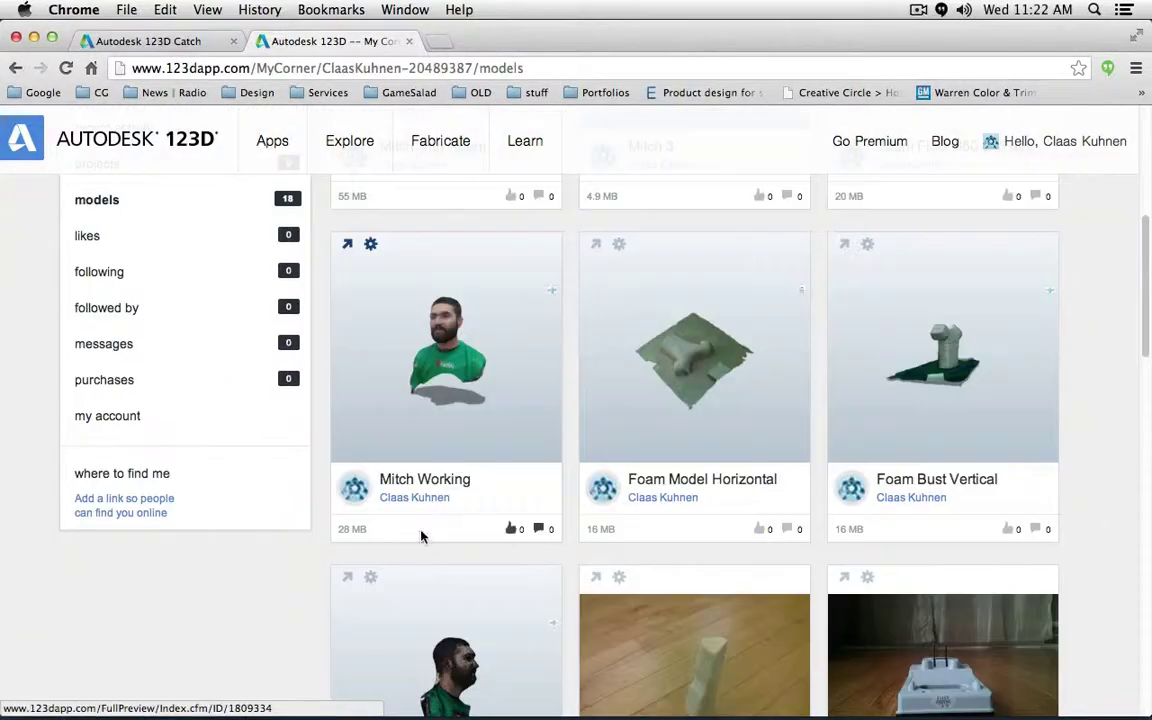
pyautogui.scroll(-3, 422, 537)
pyautogui.scroll(-3, 424, 537)
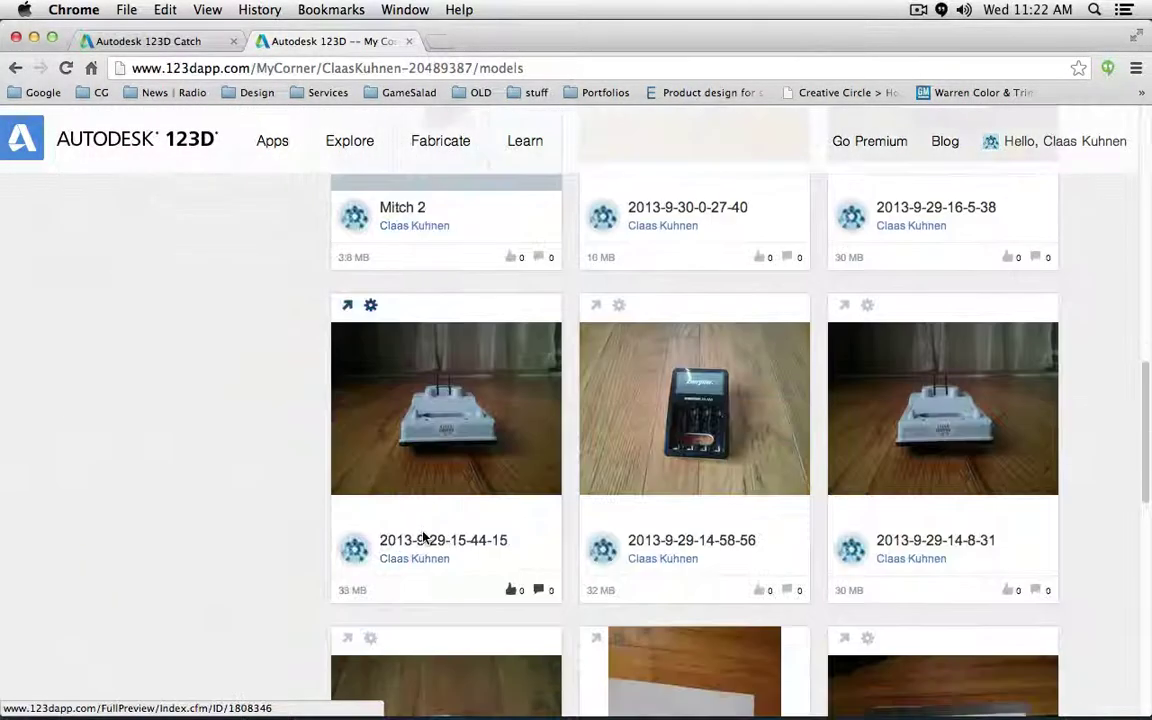
pyautogui.click(620, 302)
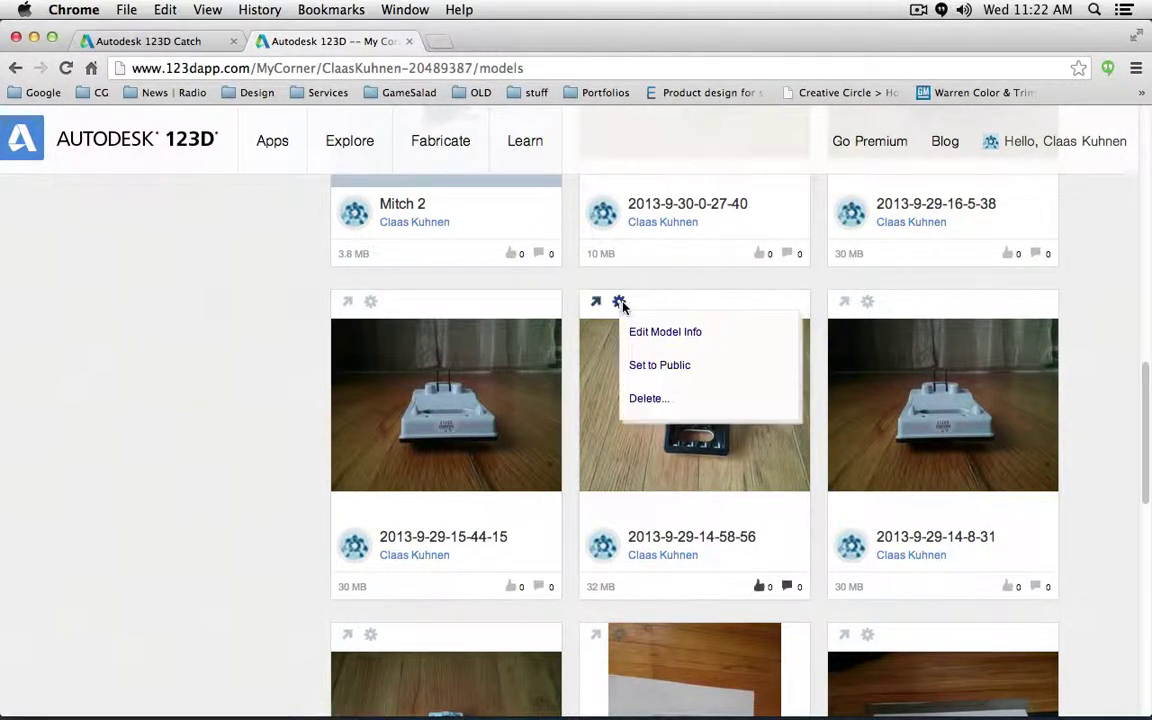
pyautogui.click(646, 399)
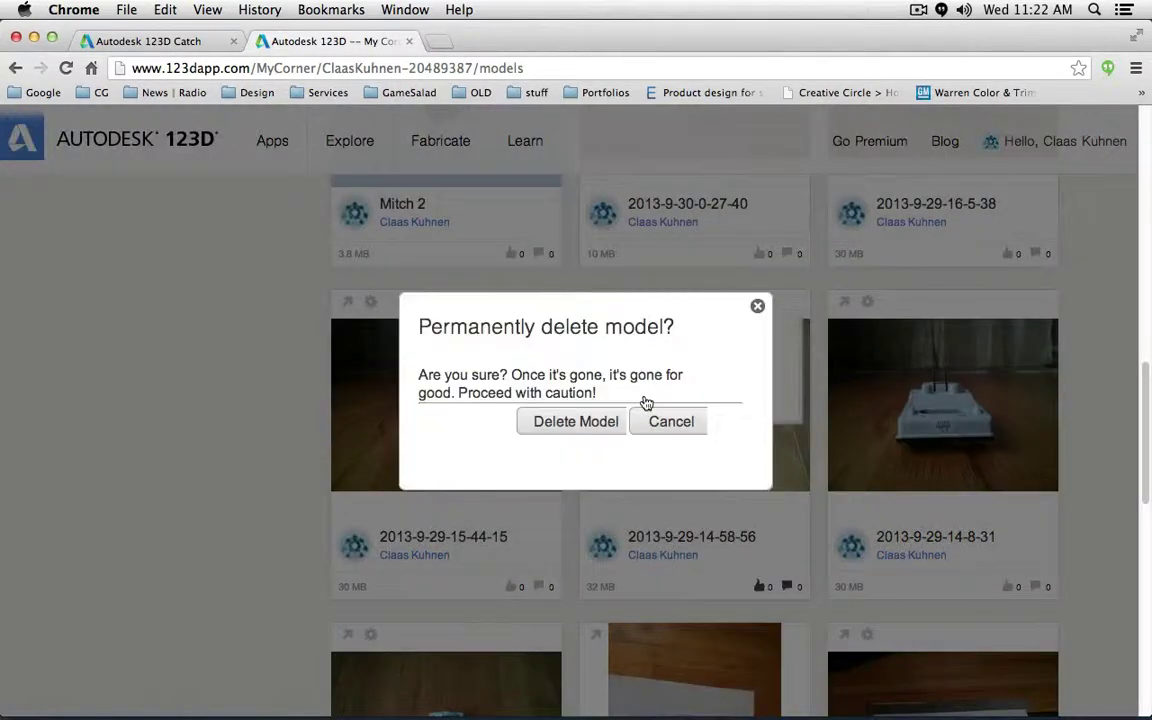
pyautogui.click(757, 307)
pyautogui.click(867, 302)
pyautogui.click(845, 303)
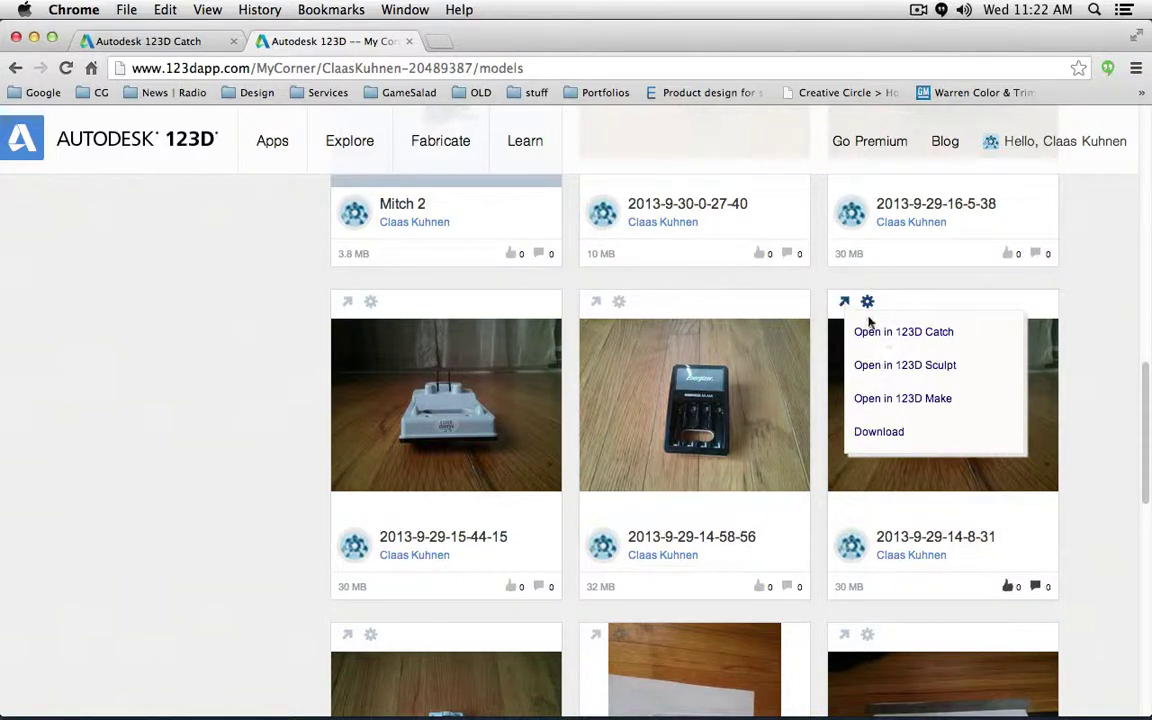
pyautogui.click(867, 302)
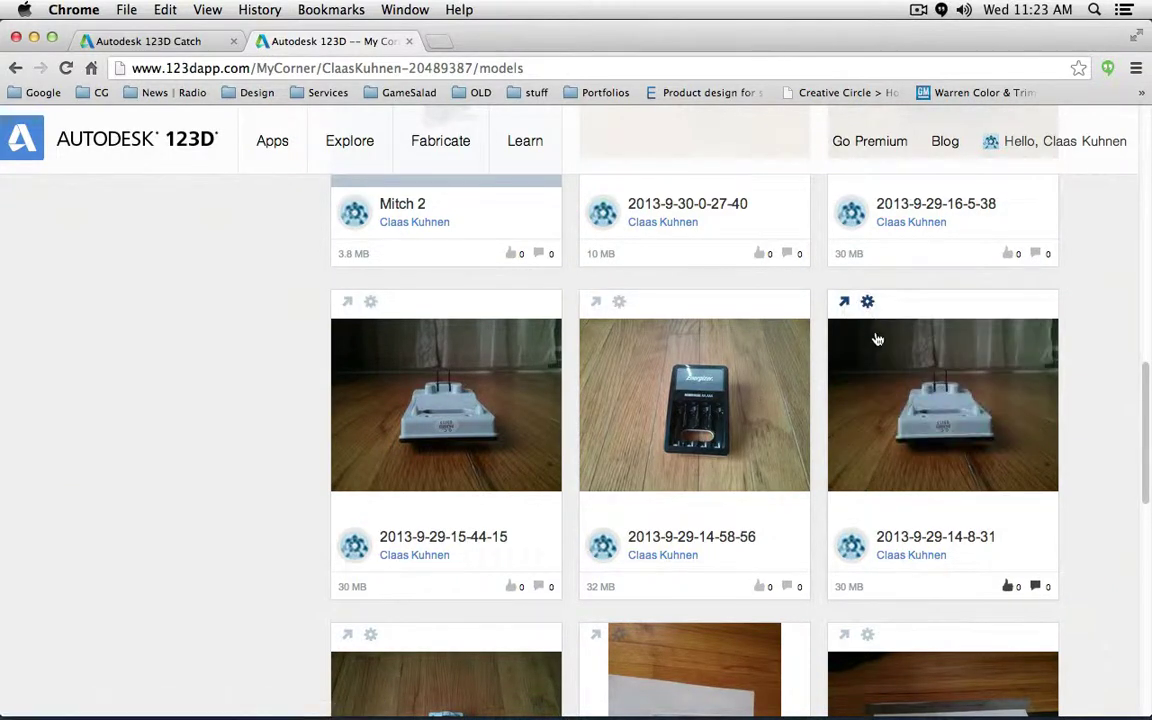
pyautogui.click(867, 302)
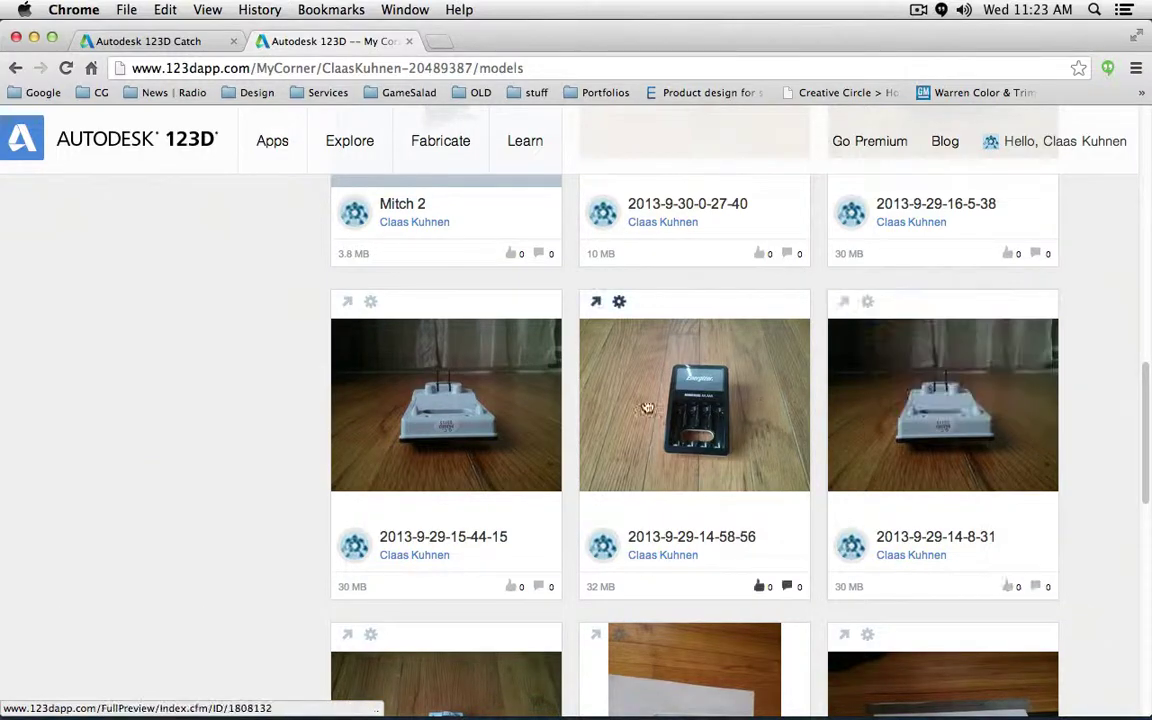
pyautogui.scroll(10, 646, 399)
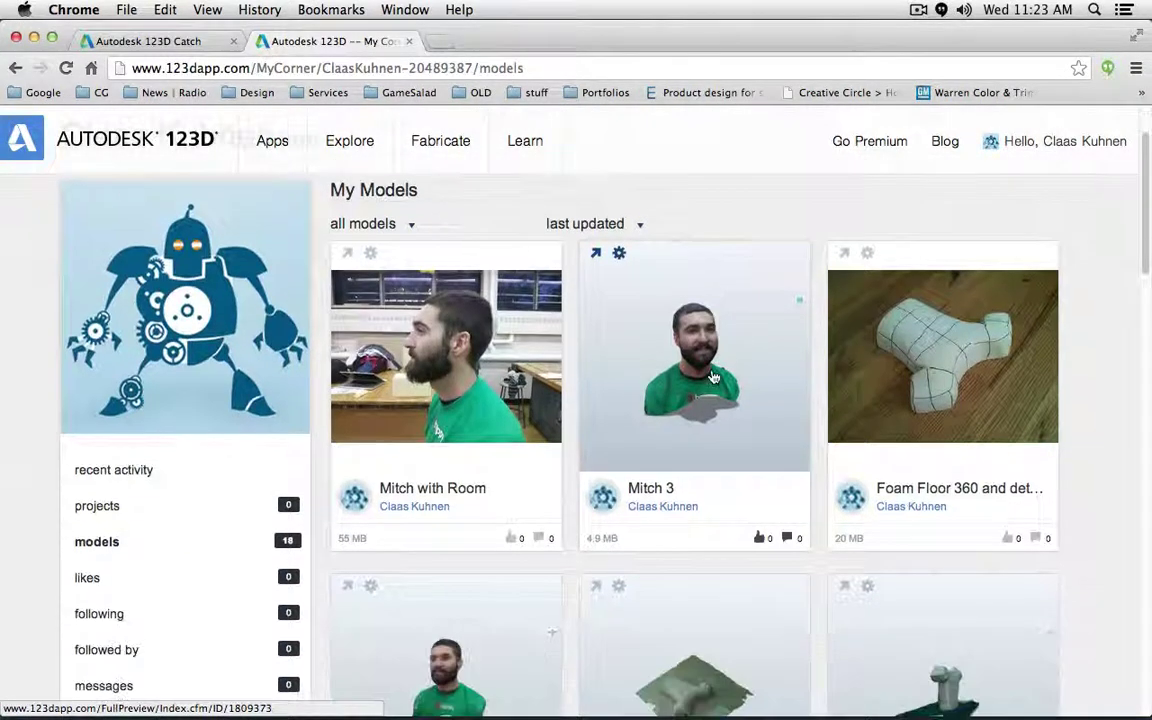
# Step: Open the edit page for the Foam Bust Vertical model from its options menu
pyautogui.click(867, 253)
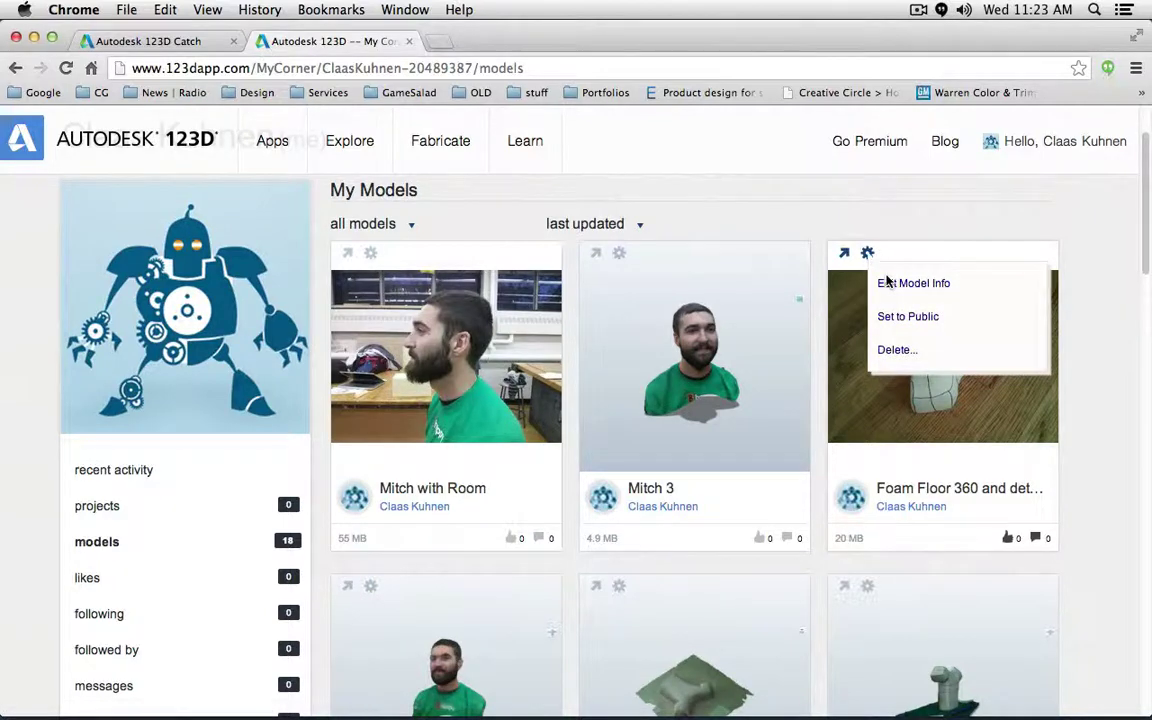
pyautogui.scroll(-3, 1060, 462)
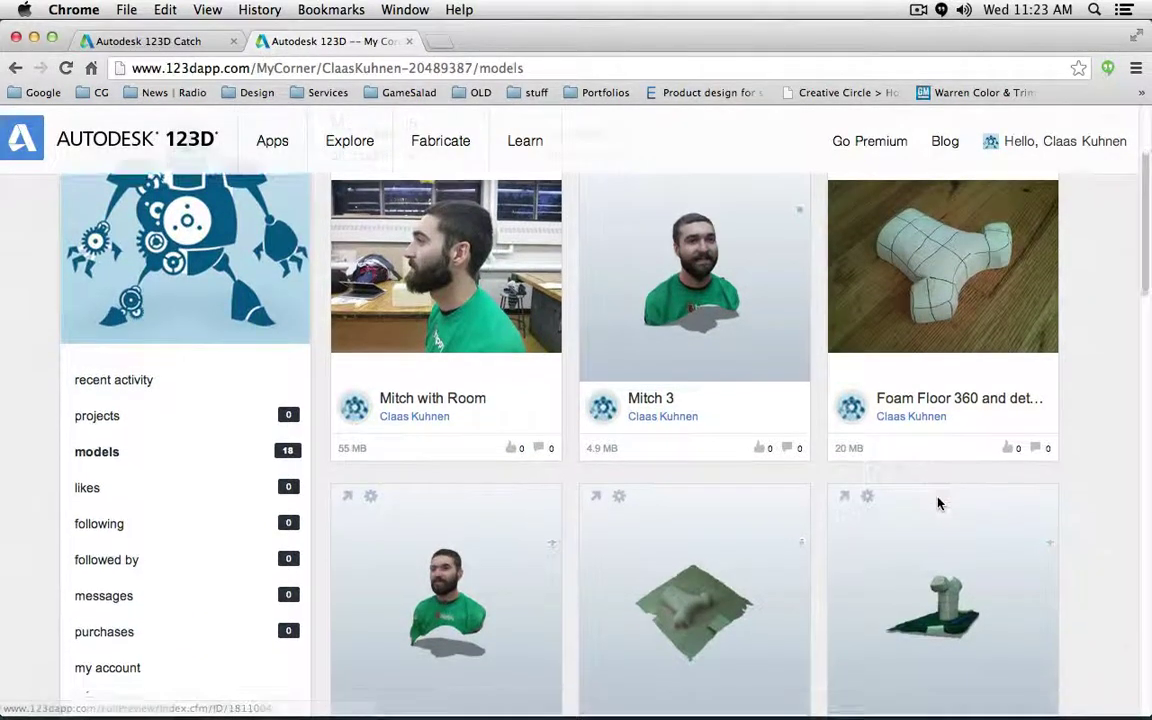
pyautogui.scroll(-3, 938, 503)
pyautogui.click(868, 402)
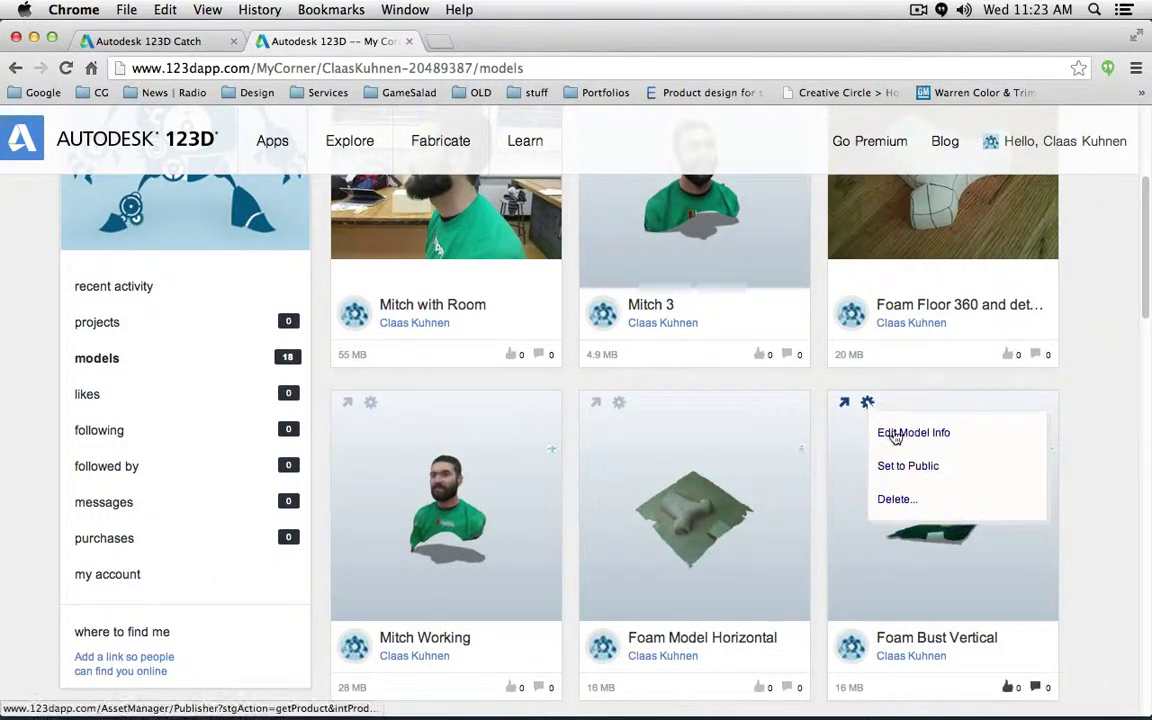
pyautogui.click(895, 436)
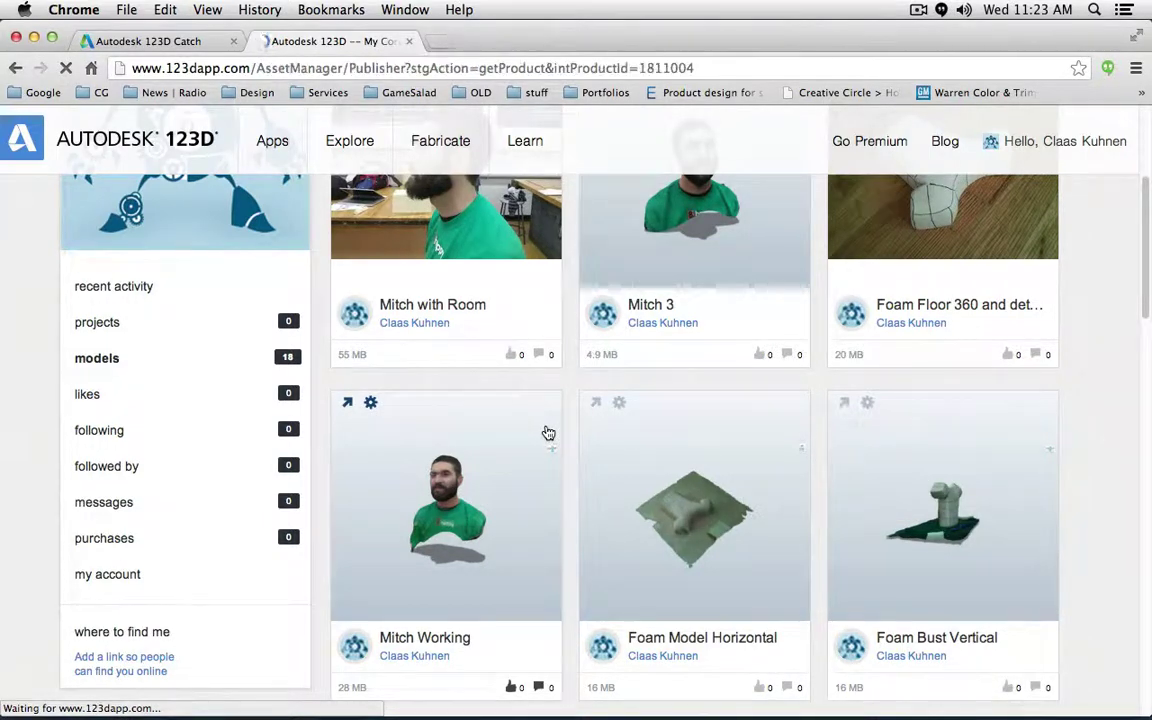
# Step: Review the category list and the STL, mesh package and photos downloads, then scroll back to the title
pyautogui.scroll(-3, 560, 420)
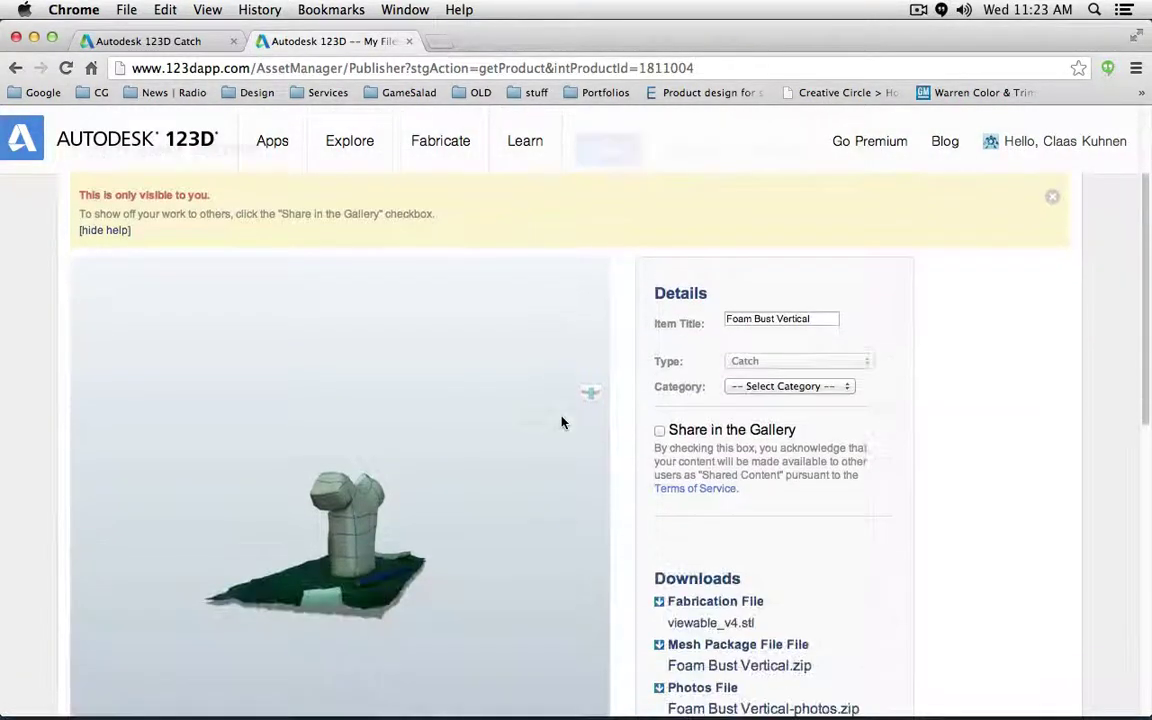
pyautogui.click(791, 369)
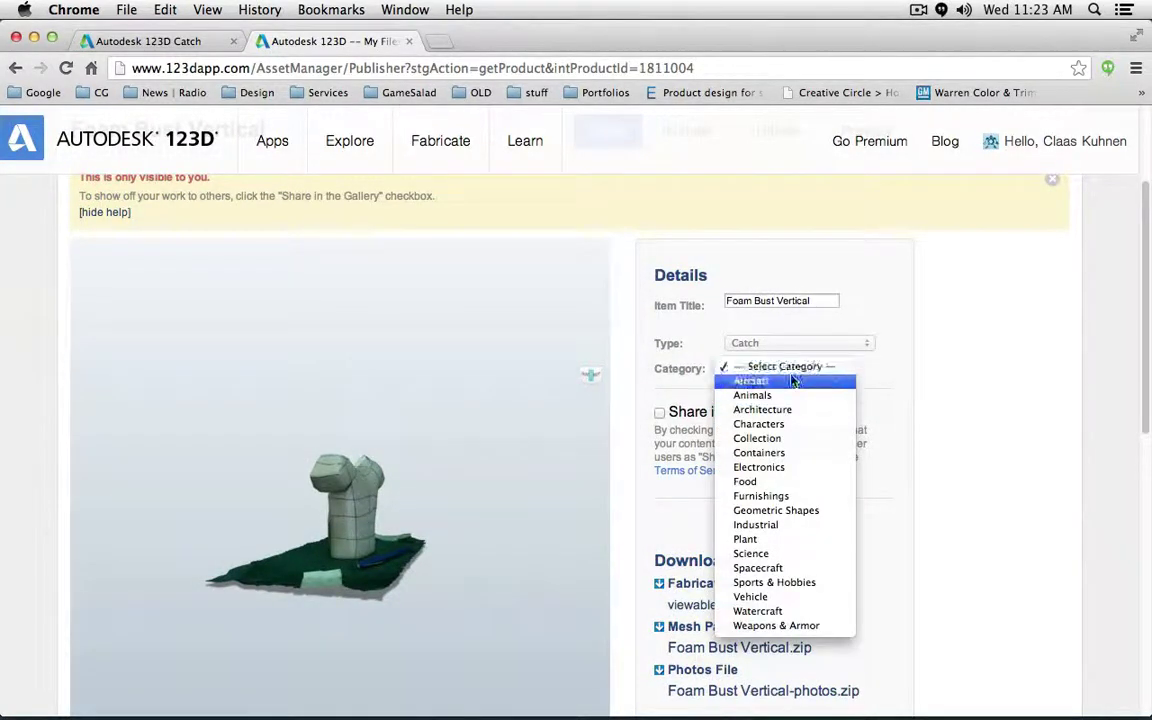
pyautogui.click(969, 426)
pyautogui.scroll(-3, 887, 424)
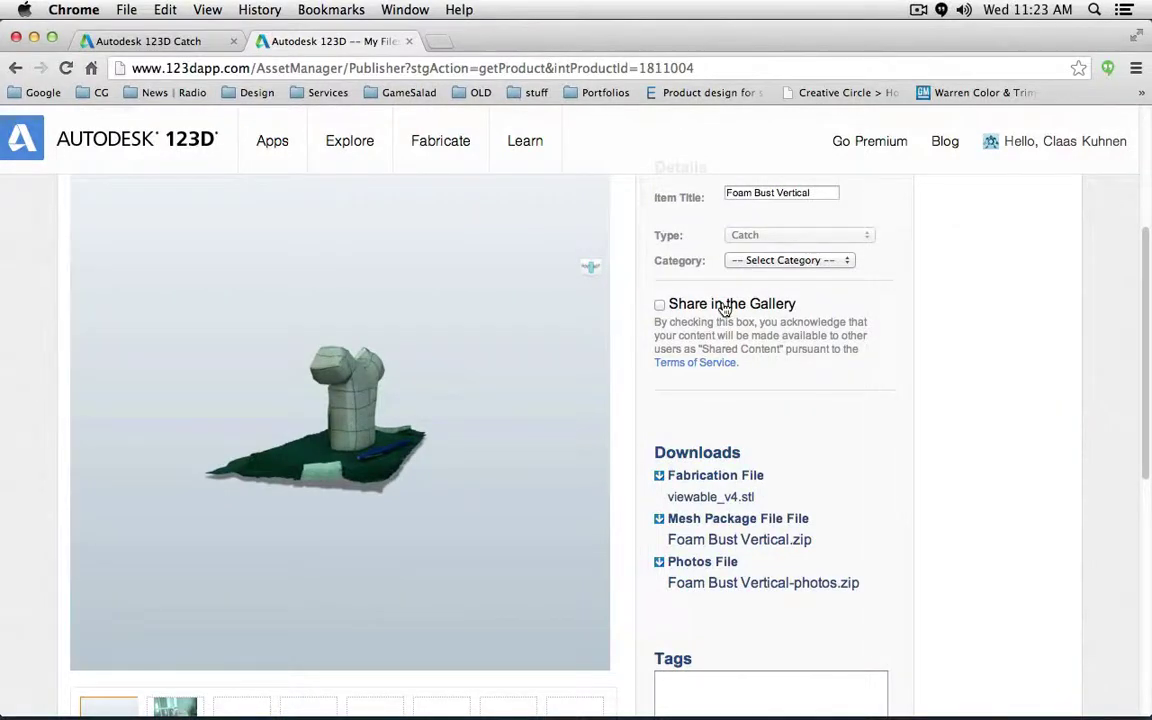
pyautogui.scroll(-5, 800, 404)
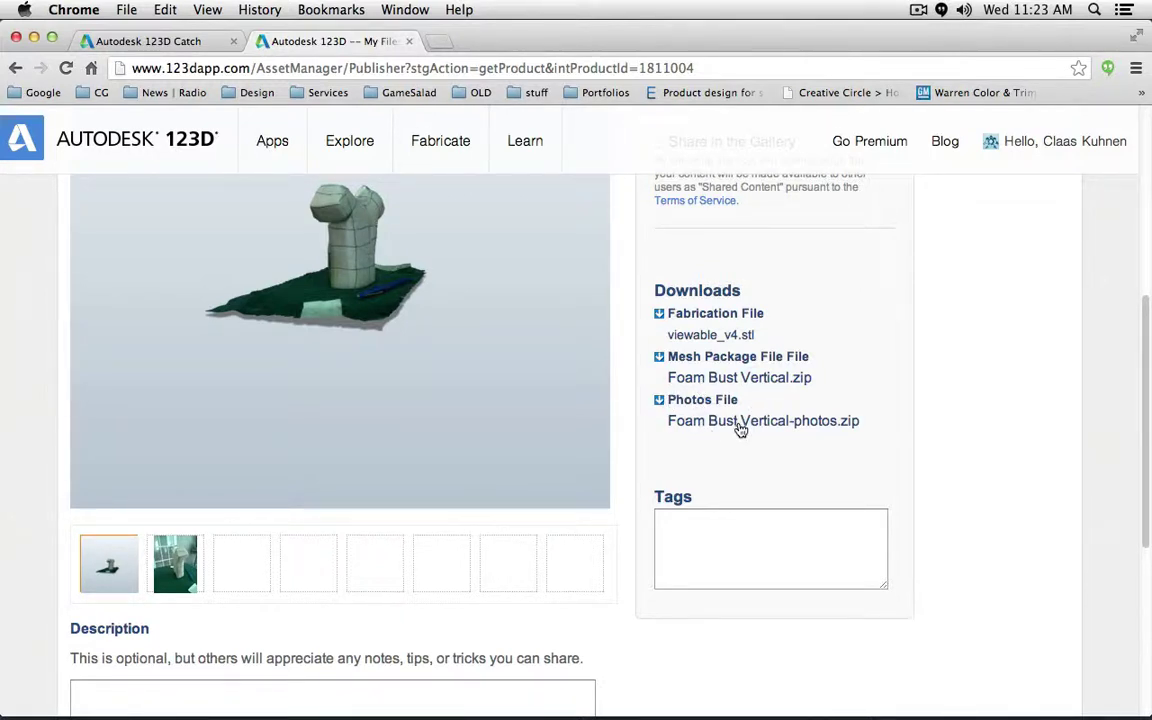
pyautogui.scroll(1, 779, 435)
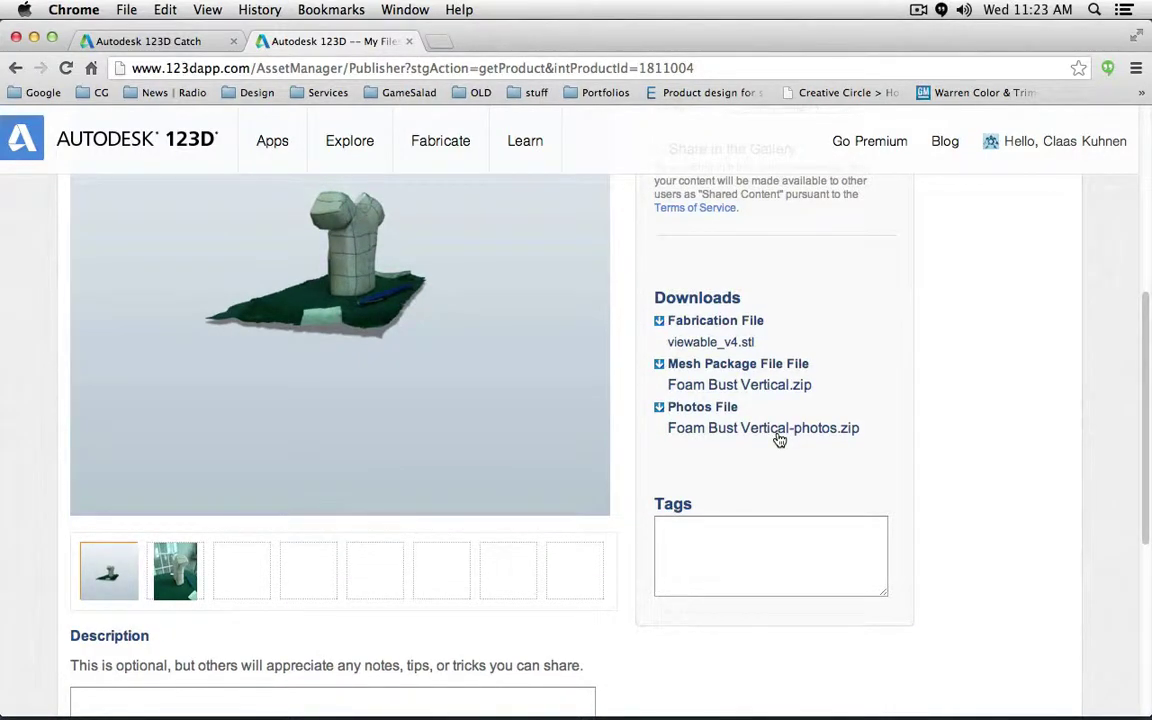
pyautogui.scroll(10, 828, 393)
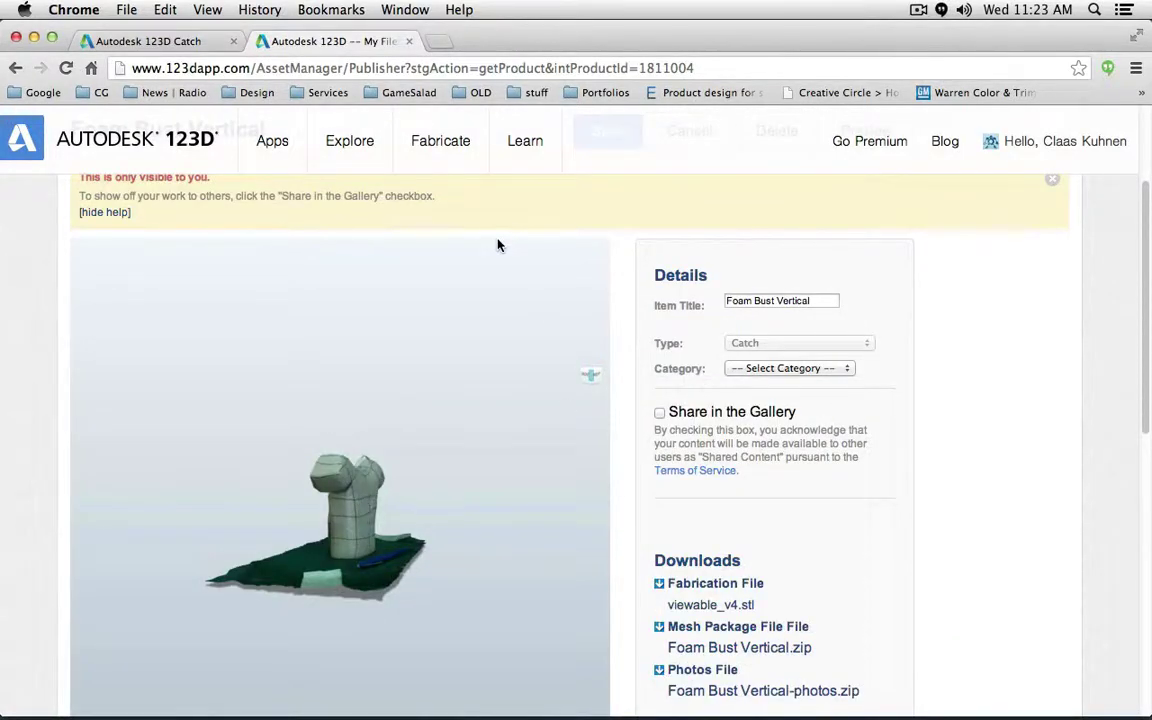
pyautogui.scroll(3, 856, 342)
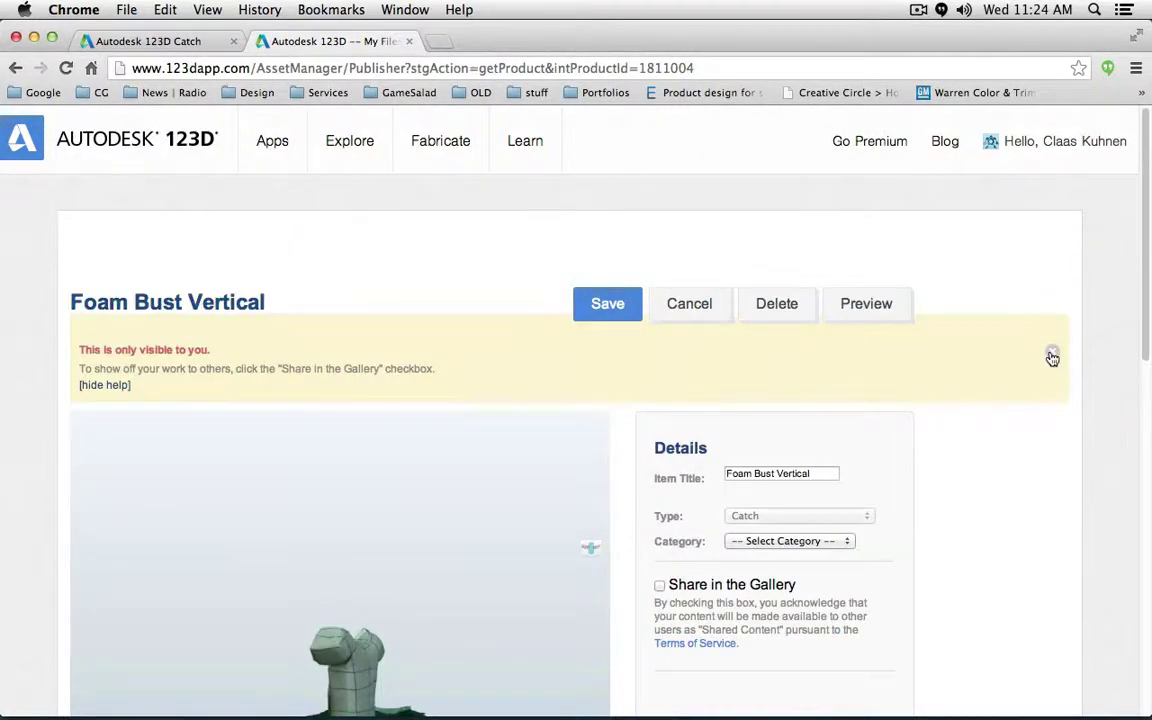
# Step: Return to the Foam Bust Vertical scan in 123D Catch and orbit around its base and underside
pyautogui.click(15, 68)
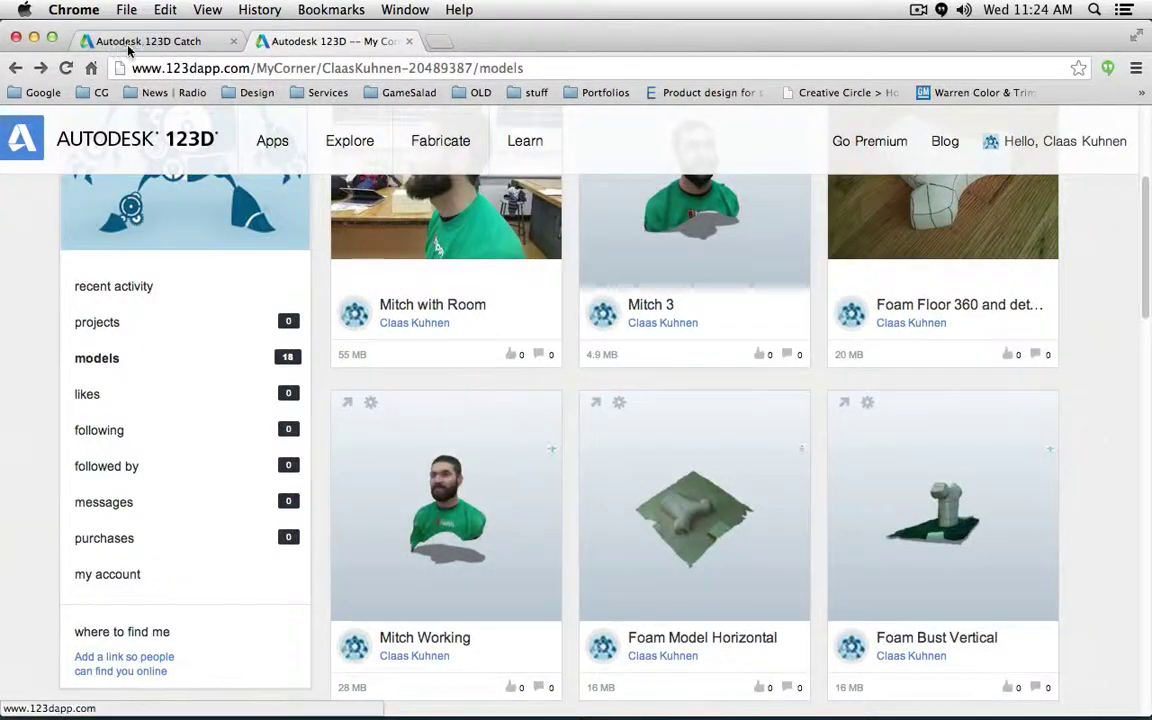
pyautogui.click(132, 44)
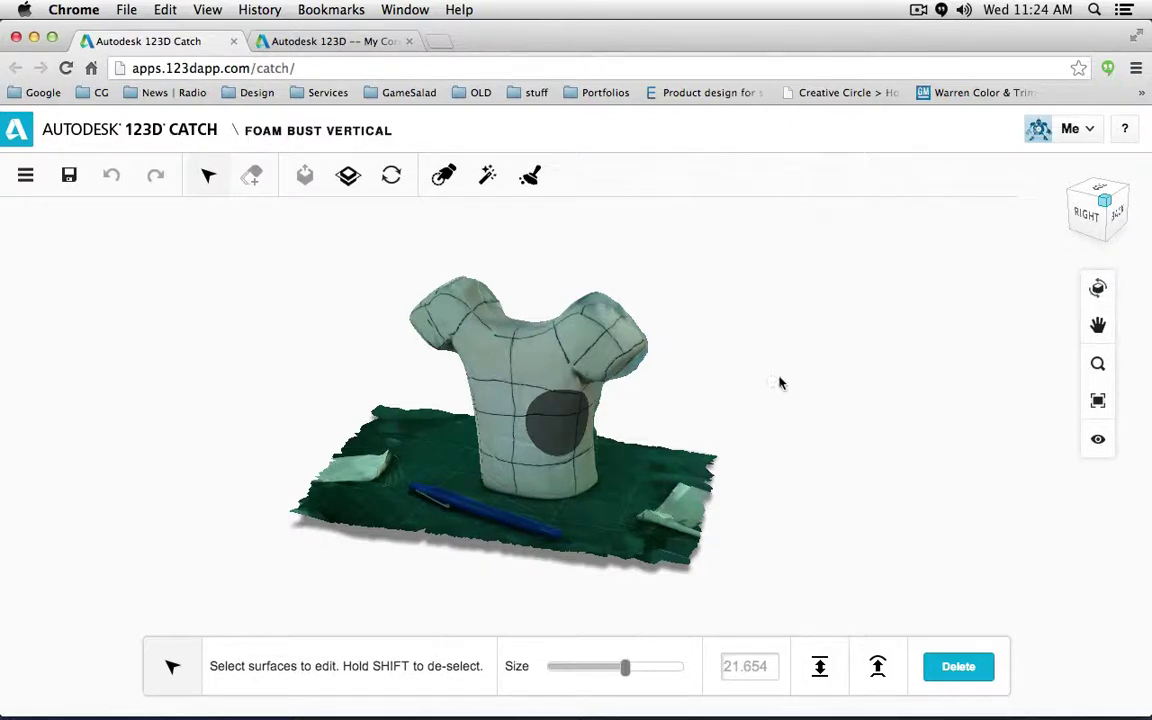
pyautogui.moveTo(761, 378); pyautogui.dragTo(707, 429, button='right')
pyautogui.moveTo(441, 530); pyautogui.dragTo(415, 500, button='right')
pyautogui.scroll(5, 715, 535)
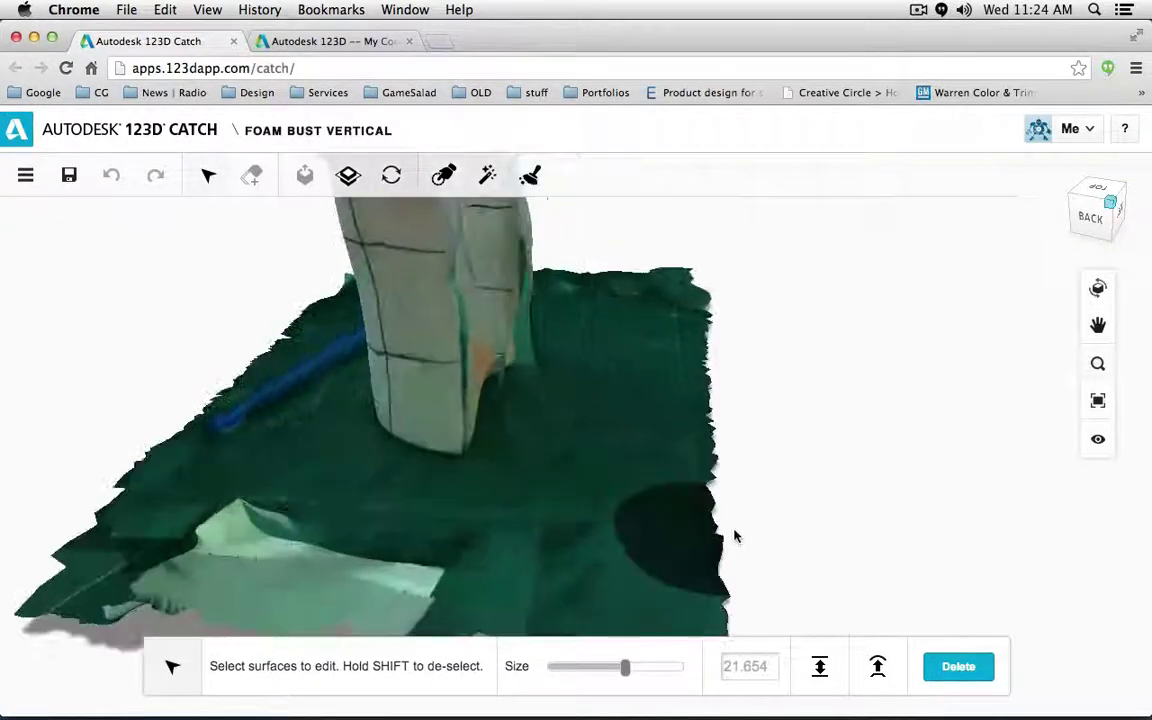
pyautogui.moveTo(733, 535); pyautogui.dragTo(417, 465, button='right')
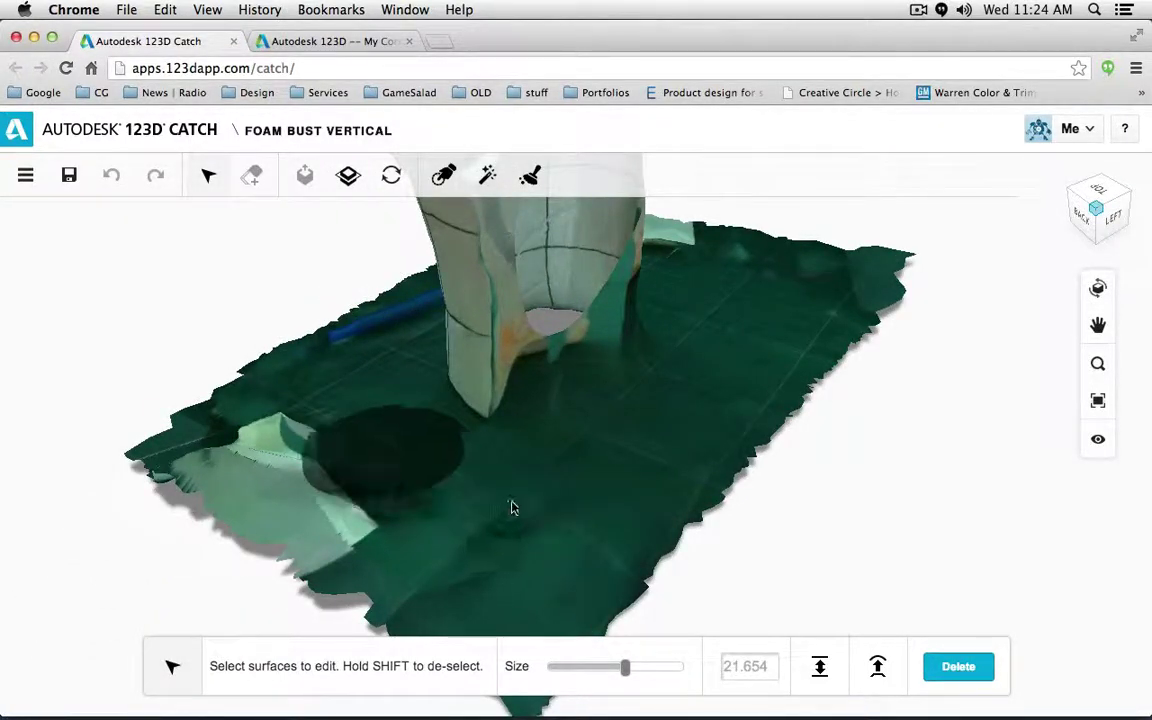
pyautogui.moveTo(985, 527)
pyautogui.mouseDown(button='right')
pyautogui.moveTo(884, 535)
pyautogui.moveTo(944, 517)
pyautogui.mouseUp(button='right')
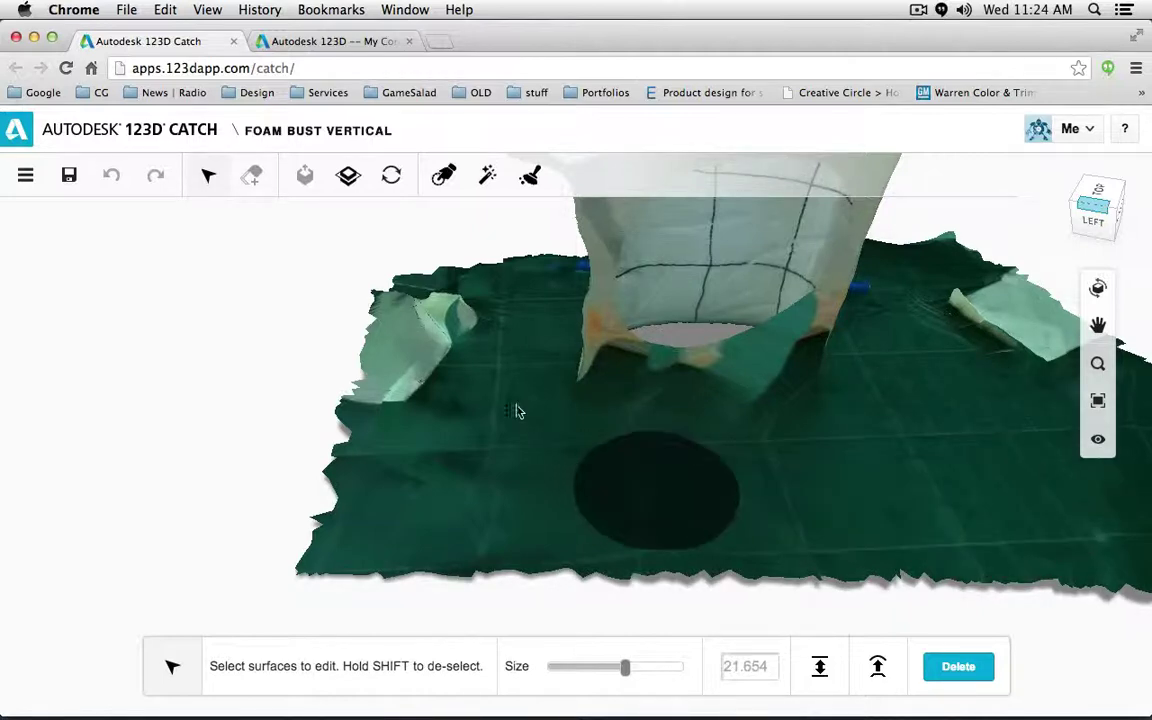
pyautogui.moveTo(492, 396)
pyautogui.mouseDown(button='right')
pyautogui.moveTo(748, 414)
pyautogui.moveTo(617, 391)
pyautogui.moveTo(455, 463)
pyautogui.moveTo(481, 437)
pyautogui.moveTo(507, 434)
pyautogui.moveTo(496, 427)
pyautogui.mouseUp(button='right')
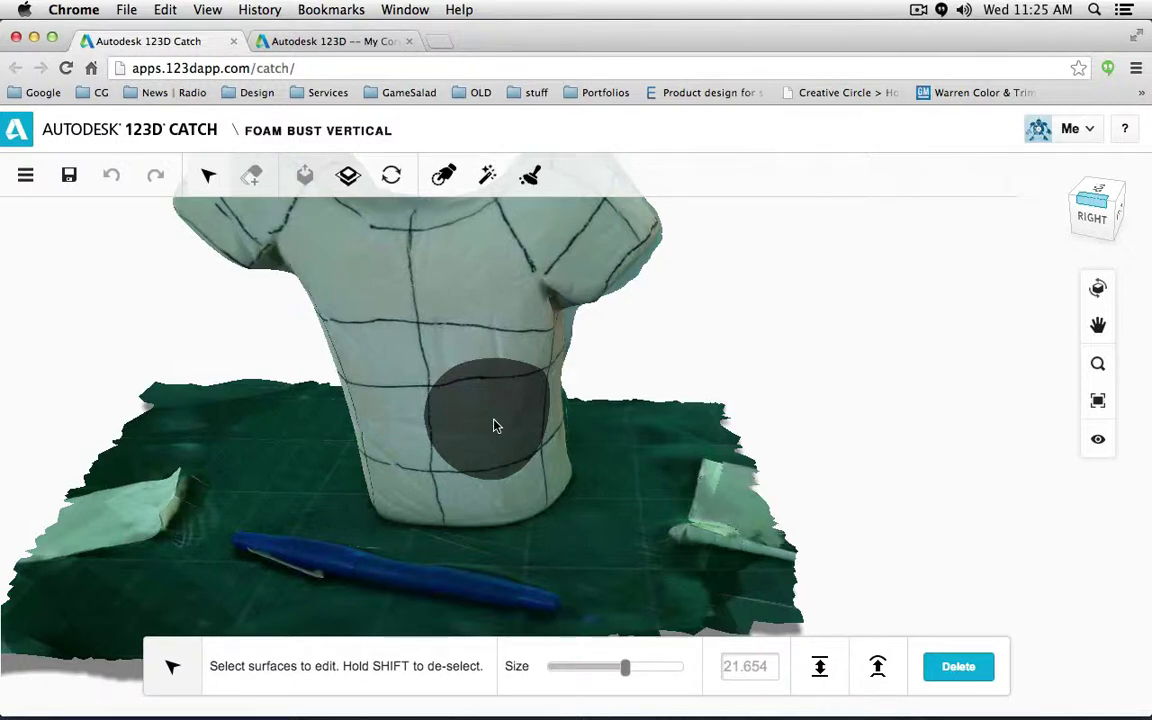
pyautogui.scroll(-5, 540, 550)
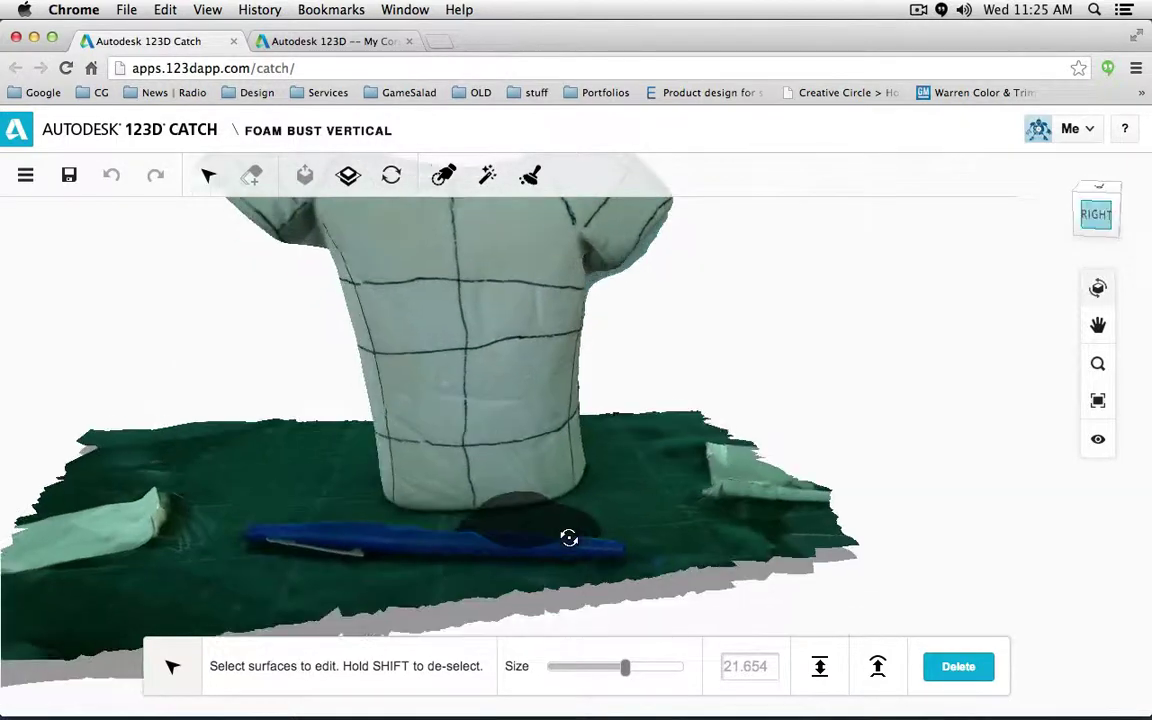
pyautogui.moveTo(433, 515); pyautogui.dragTo(762, 477, button='right')
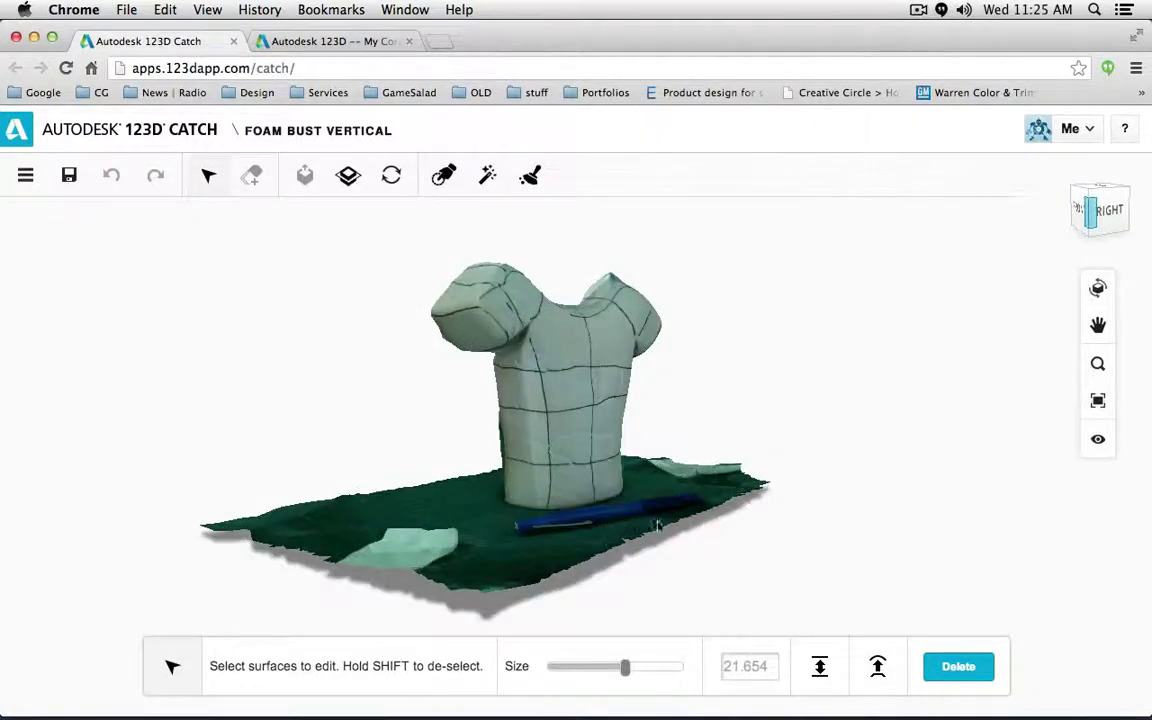
pyautogui.moveTo(663, 525)
pyautogui.mouseDown(button='right')
pyautogui.moveTo(761, 527)
pyautogui.moveTo(753, 509)
pyautogui.moveTo(627, 551)
pyautogui.moveTo(465, 537)
pyautogui.moveTo(465, 430)
pyautogui.mouseUp(button='right')
pyautogui.scroll(3, 465, 386)
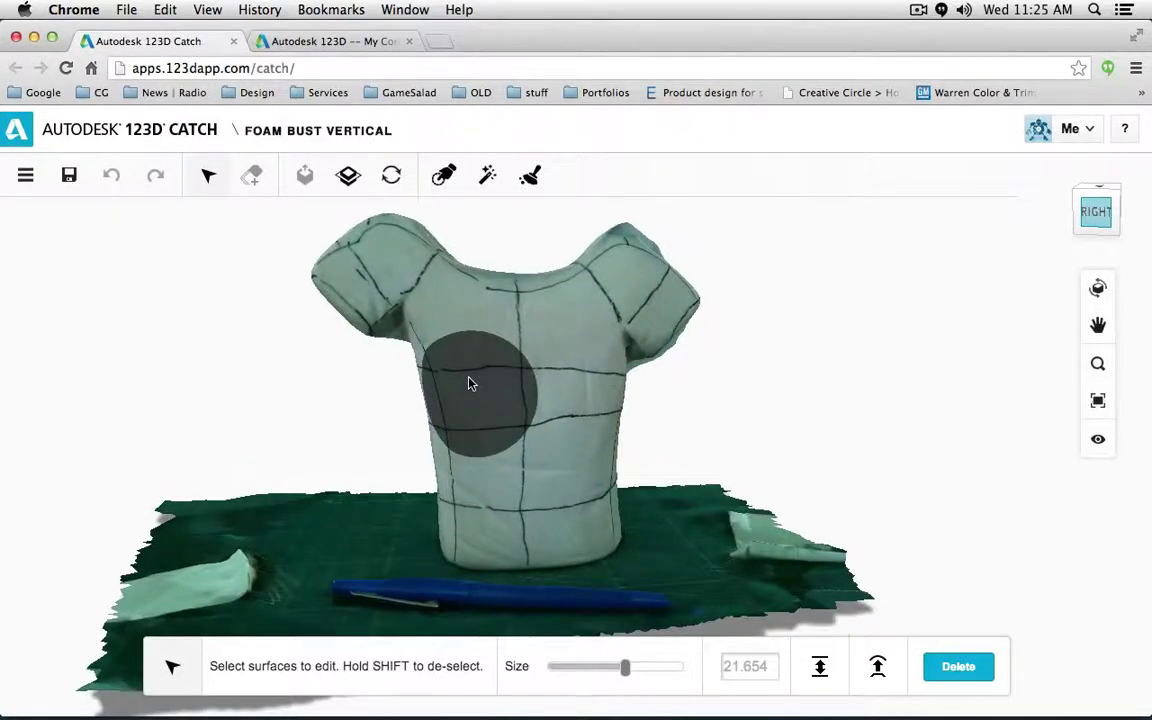
pyautogui.scroll(-3, 474, 383)
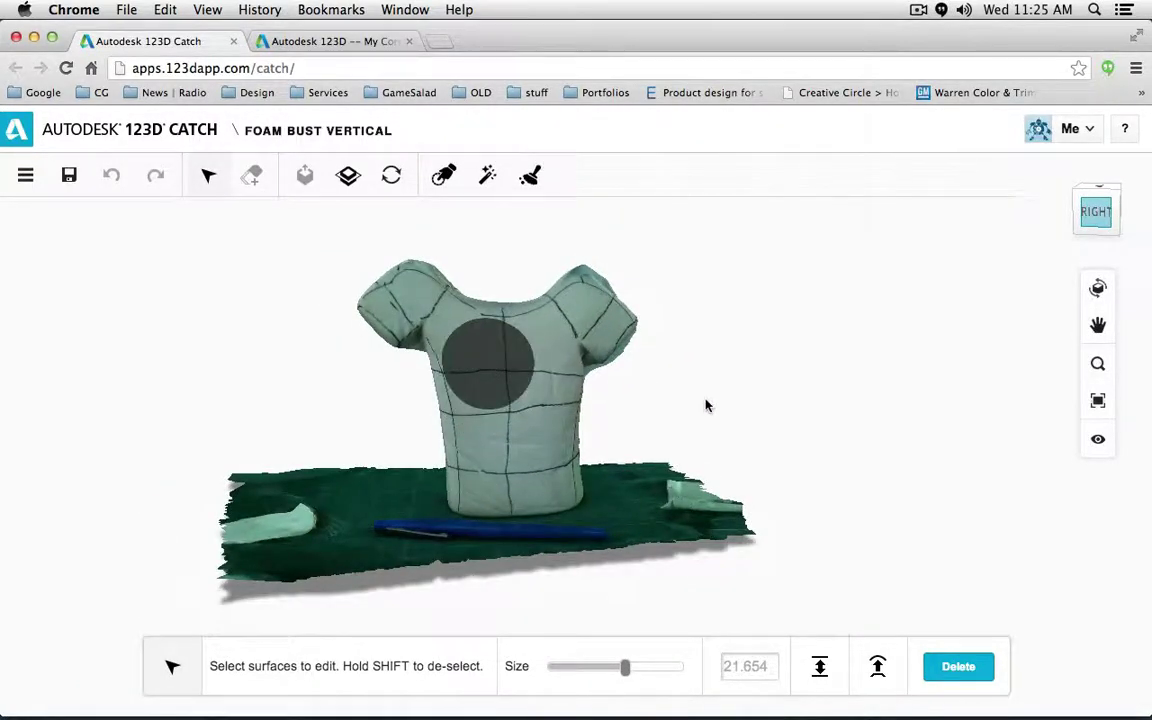
pyautogui.moveTo(873, 482); pyautogui.dragTo(795, 489, button='right')
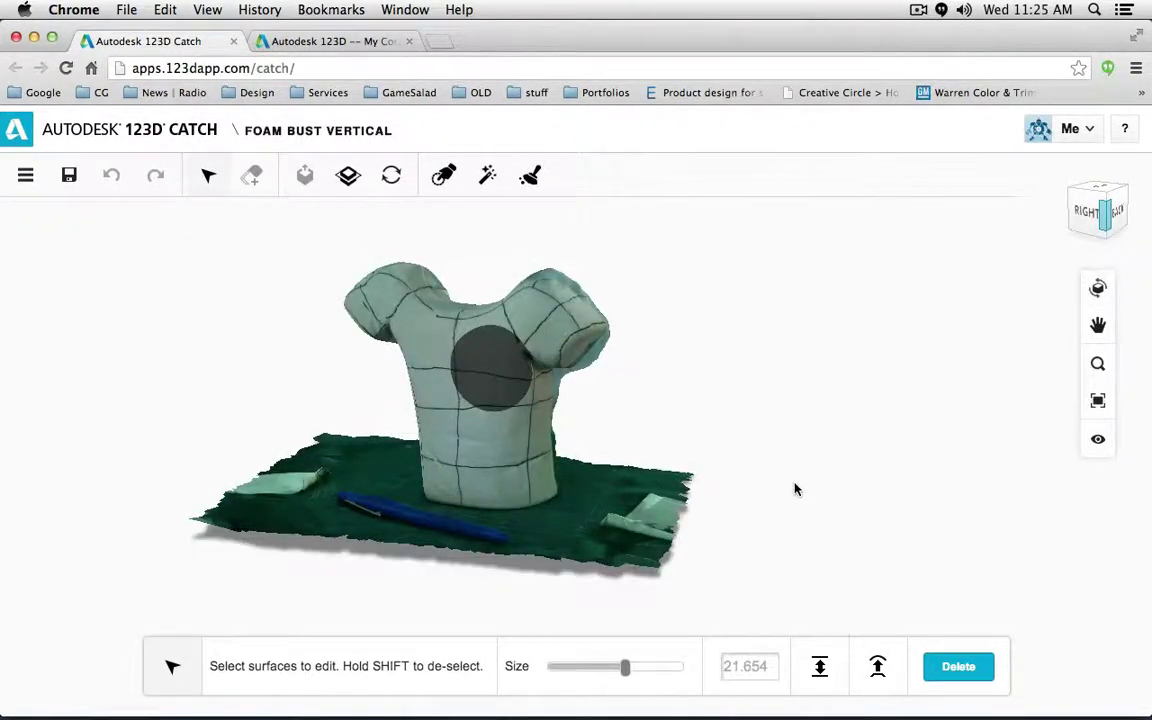
pyautogui.moveTo(676, 442); pyautogui.dragTo(645, 373, button='right')
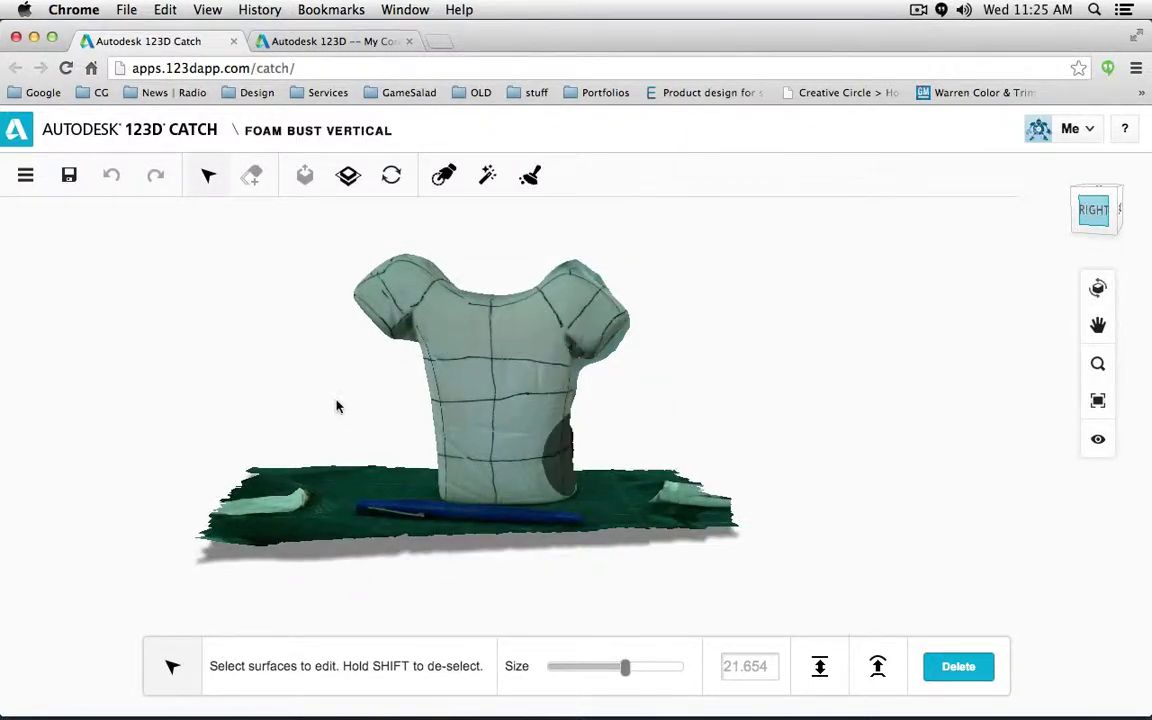
pyautogui.moveTo(337, 404); pyautogui.dragTo(180, 300, button='right')
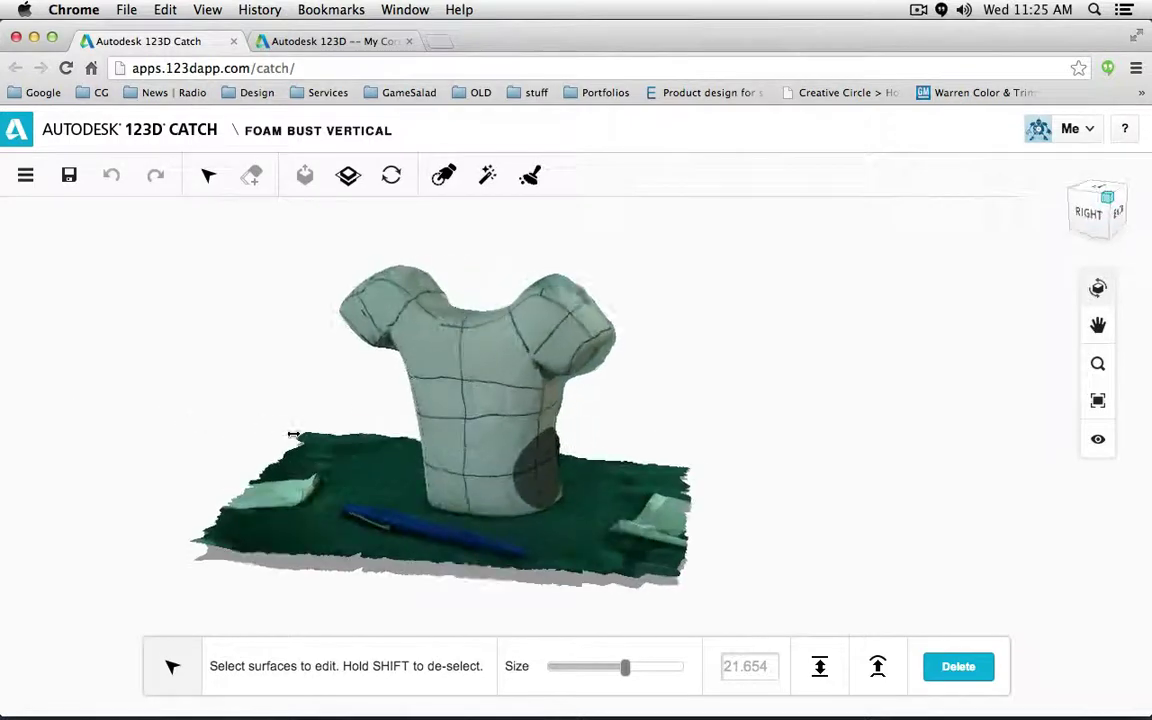
# Step: Close the bust scan editor and open the Foam Floor 360 model's page from My Models
pyautogui.click(234, 42)
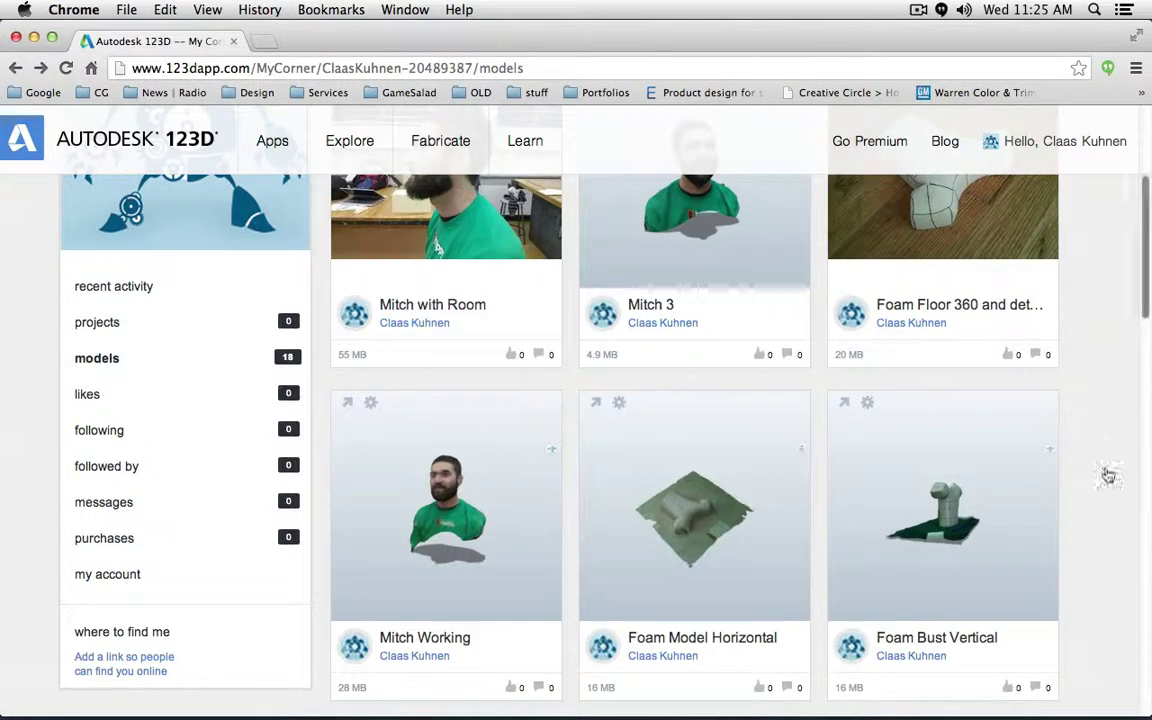
pyautogui.scroll(3, 1070, 440)
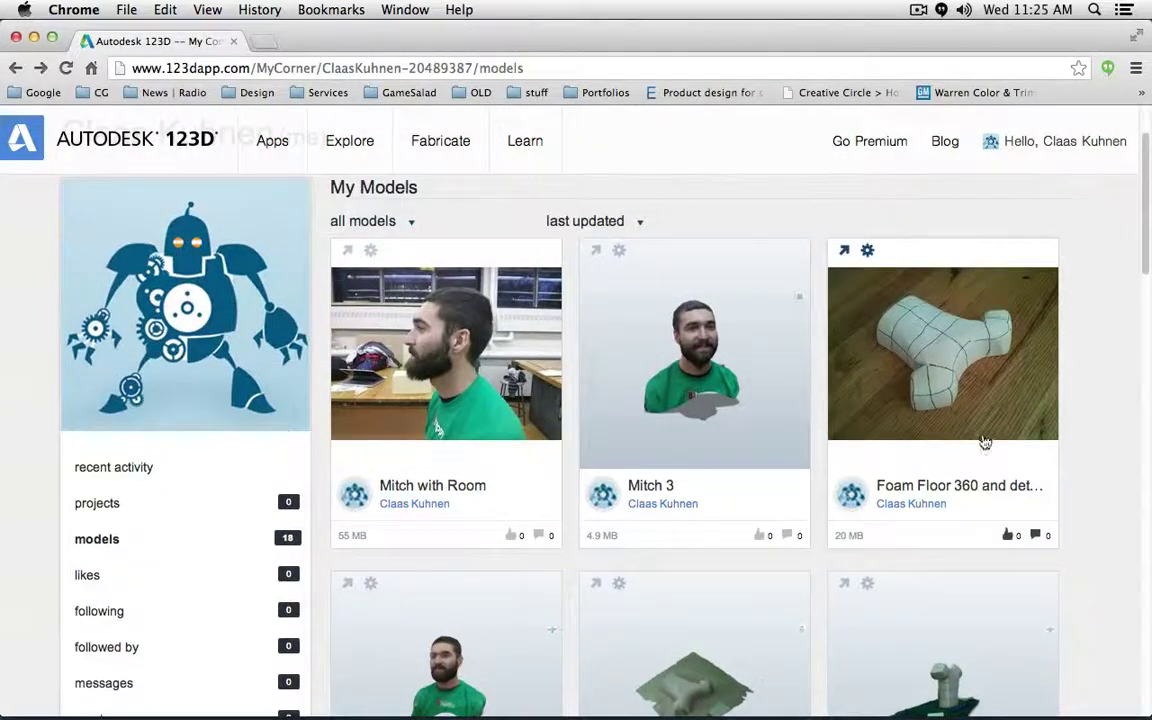
pyautogui.click(867, 251)
pyautogui.click(925, 332)
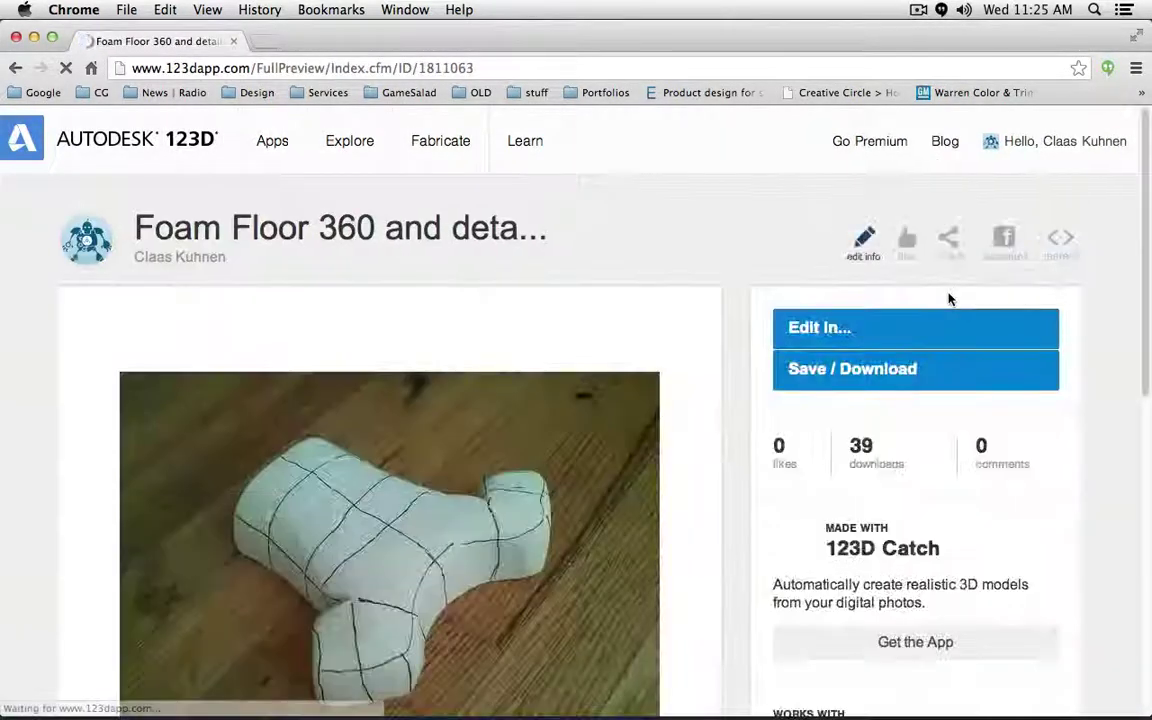
# Step: Load the Foam Floor 360 model into the 123D Catch editor via Edit In
pyautogui.scroll(-5, 697, 350)
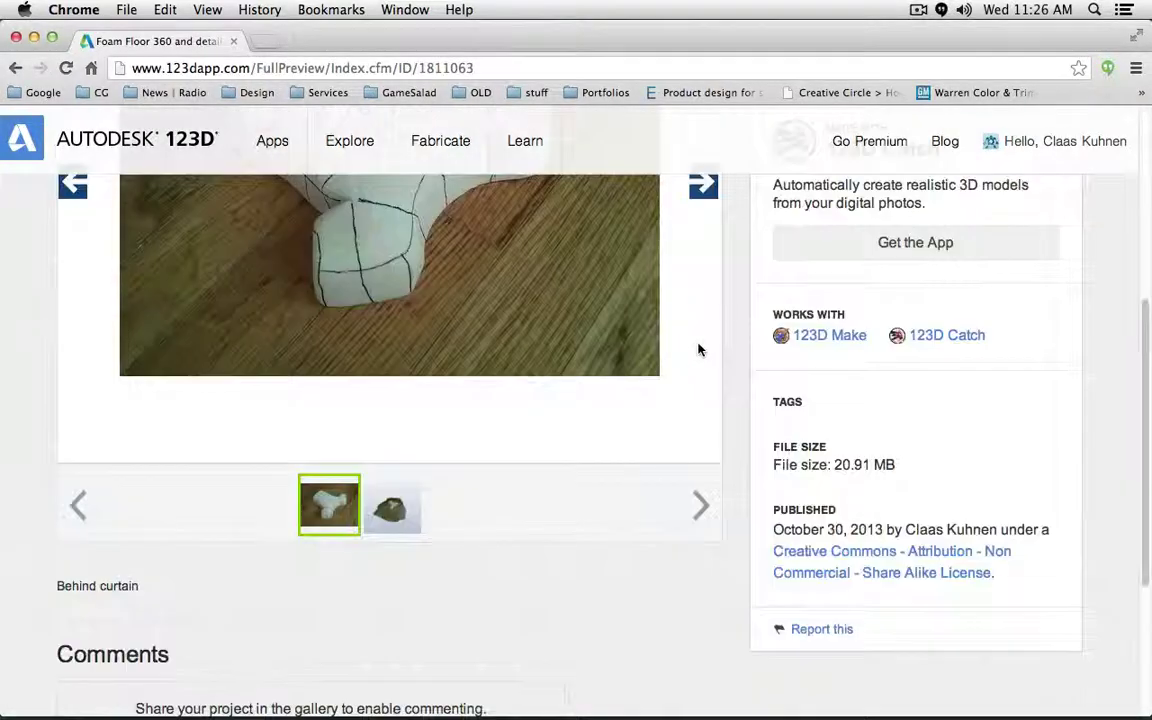
pyautogui.scroll(1, 699, 349)
pyautogui.scroll(3, 698, 349)
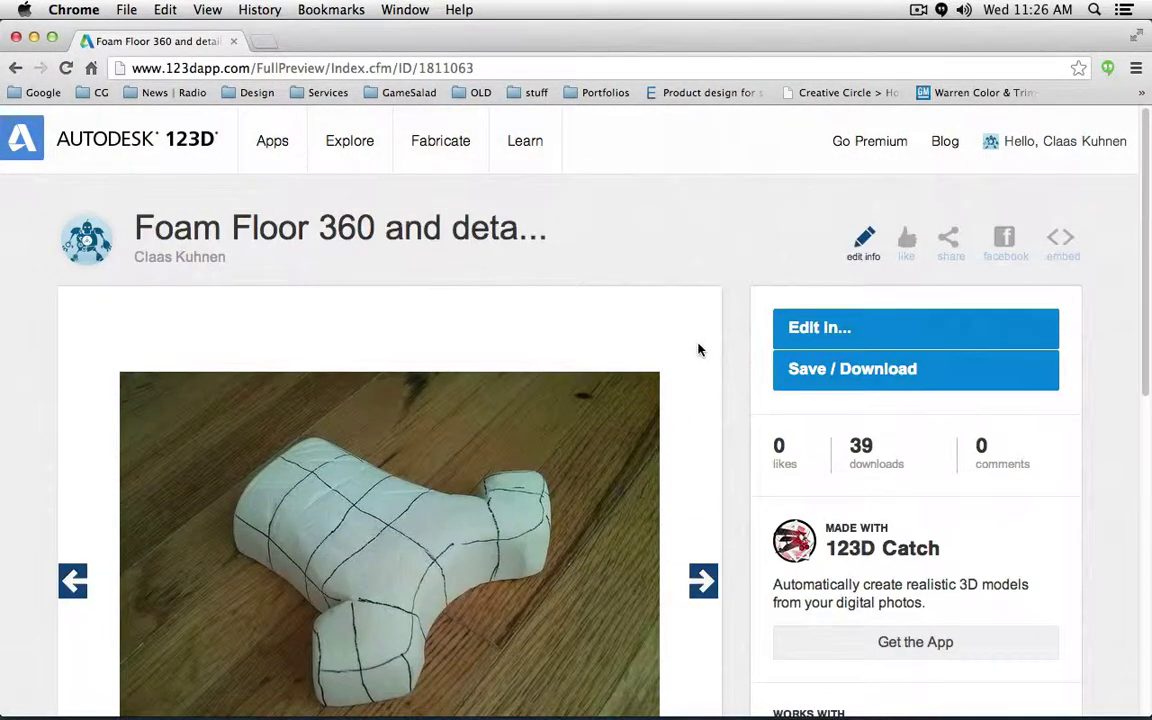
pyautogui.click(810, 313)
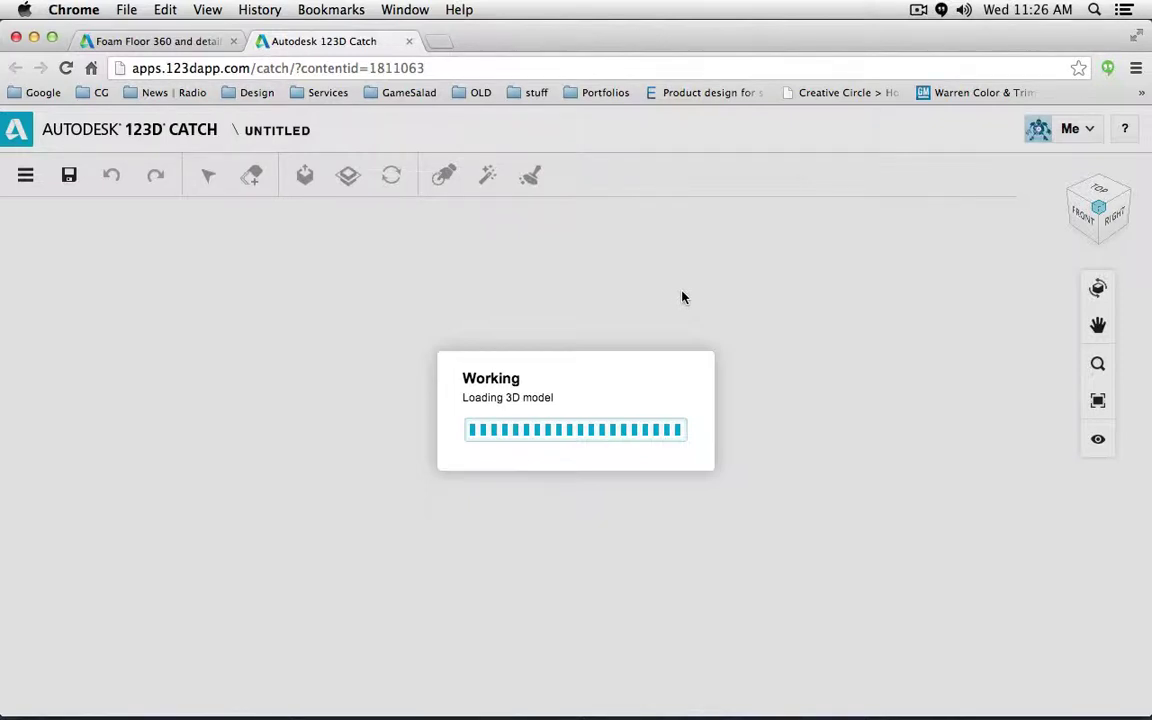
# Step: Close the Foam Floor 360 preview tab, leaving only the 123D Catch tab loading the model
pyautogui.click(140, 41)
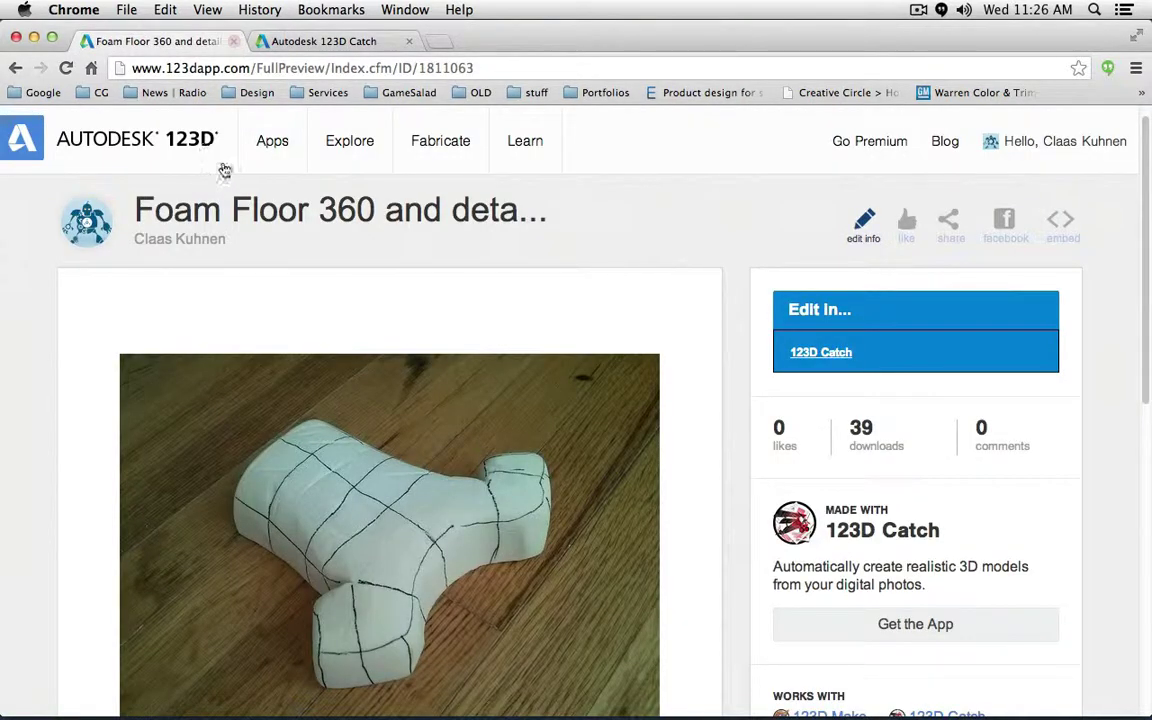
pyautogui.click(234, 41)
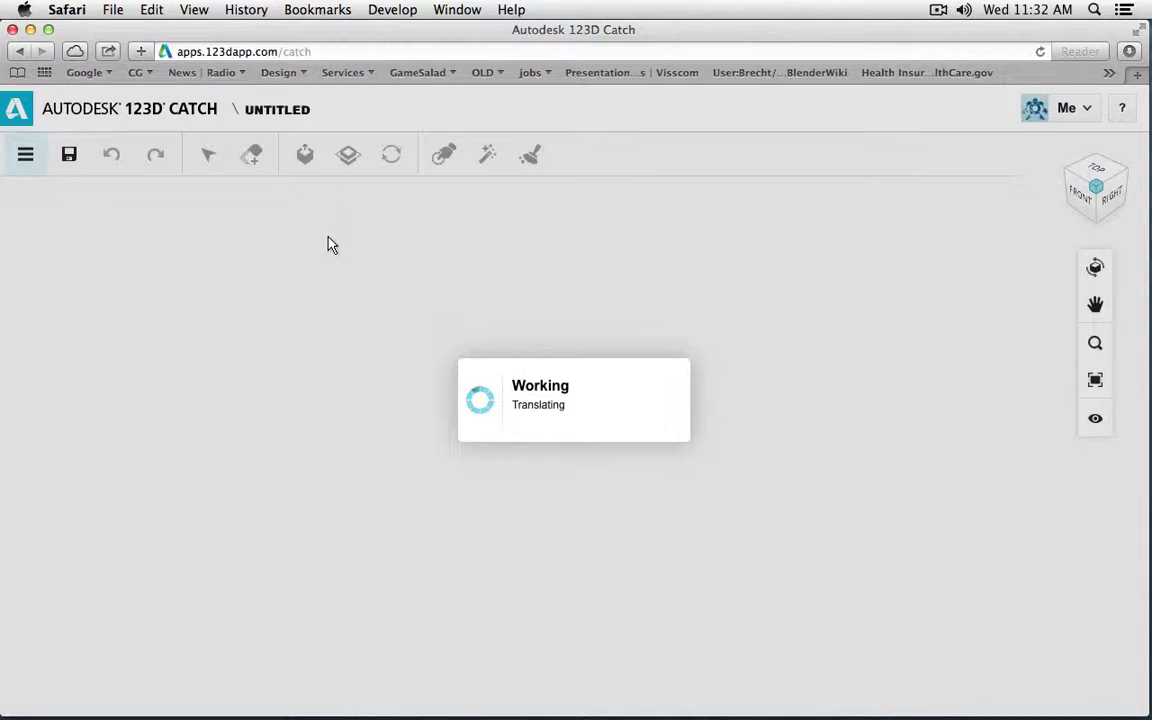
# Step: Replace the stalled 123D Catch tab with 123dapp.com and open My Models from the account menu
pyautogui.press('super+t')
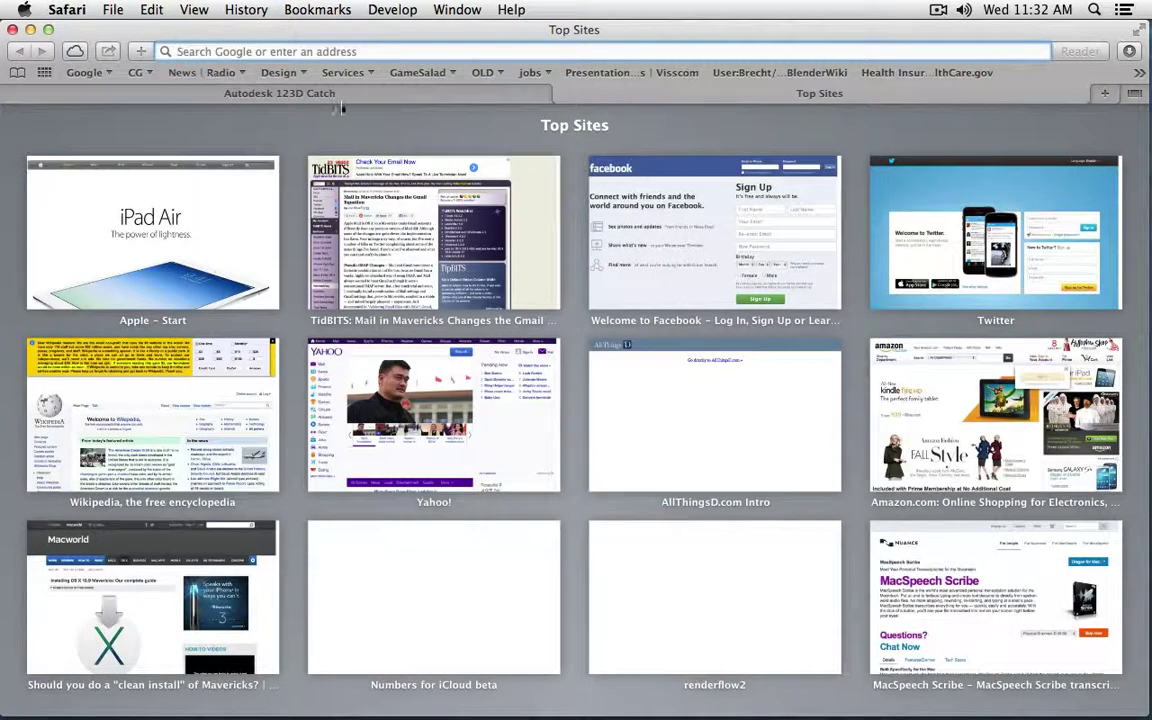
pyautogui.click(18, 93)
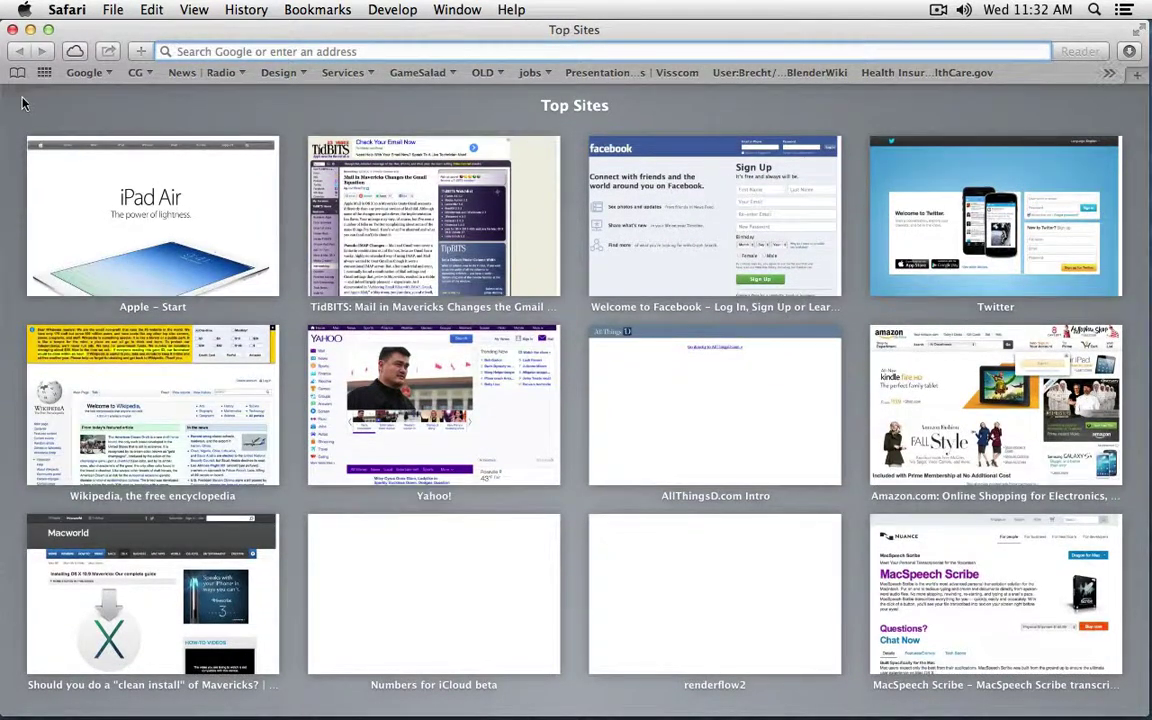
pyautogui.click(195, 72)
pyautogui.click(195, 52)
pyautogui.write('123dapp.com')
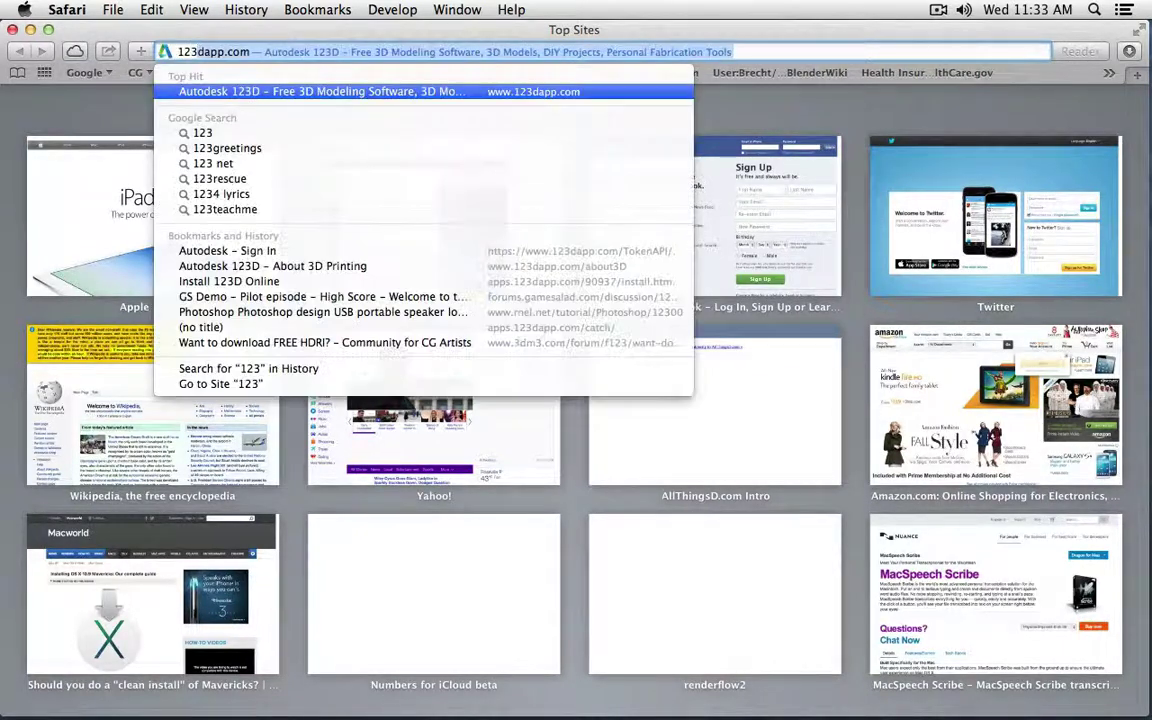
pyautogui.press('Return')
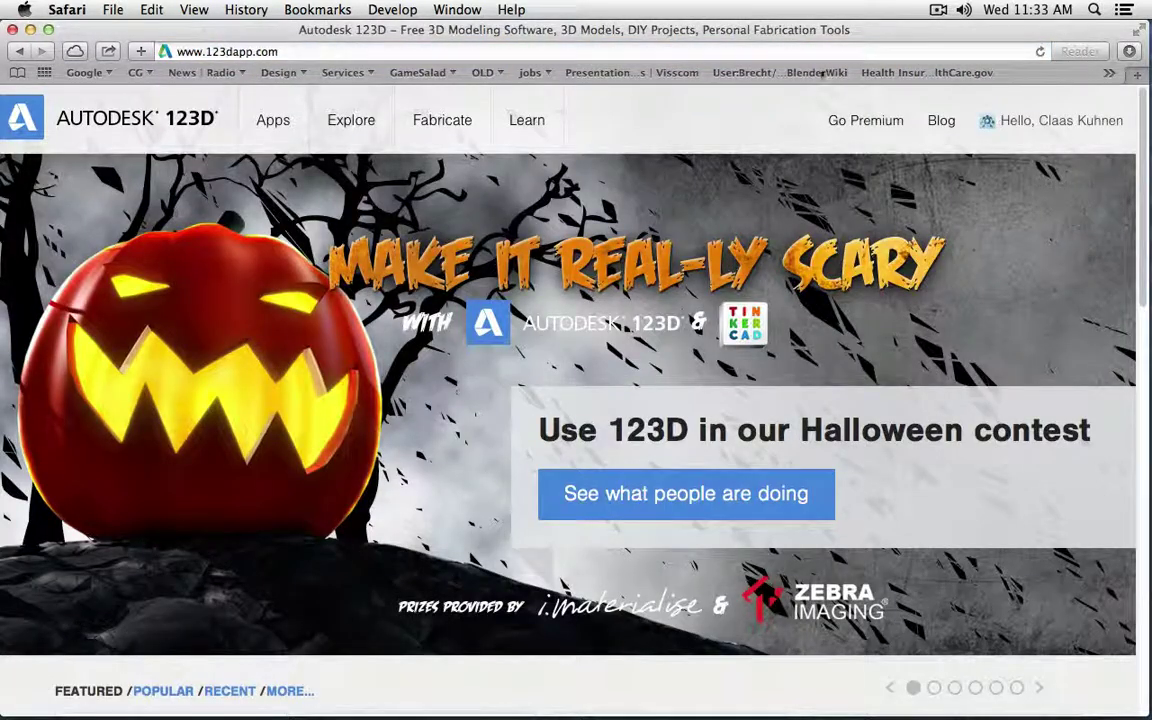
pyautogui.moveTo(1057, 112)
pyautogui.click(1012, 192)
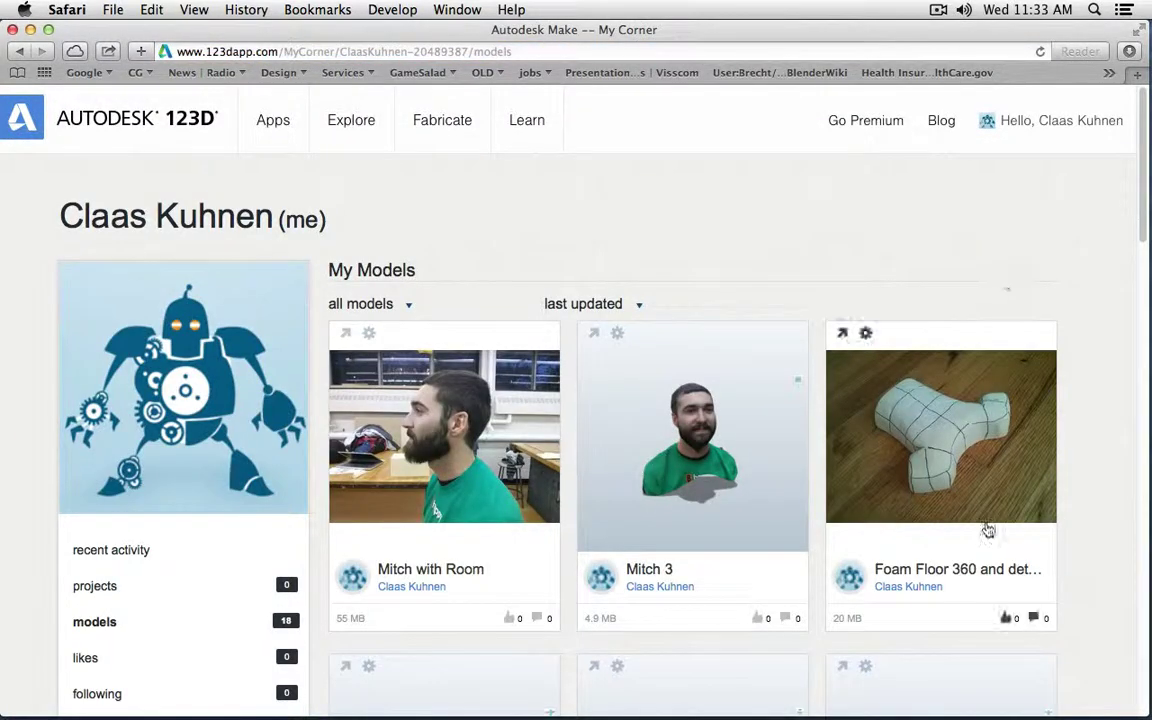
# Step: Download the Foam Floor 360 model as a Mesh Package File from Save / Download
pyautogui.click(867, 335)
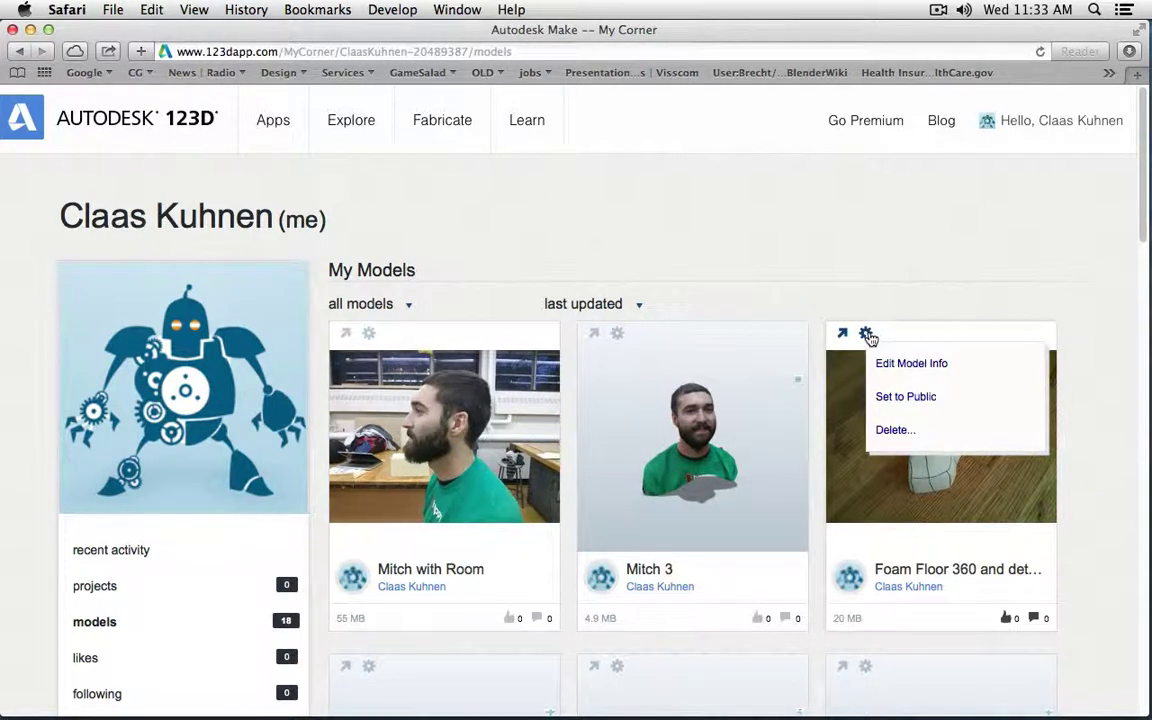
pyautogui.click(845, 331)
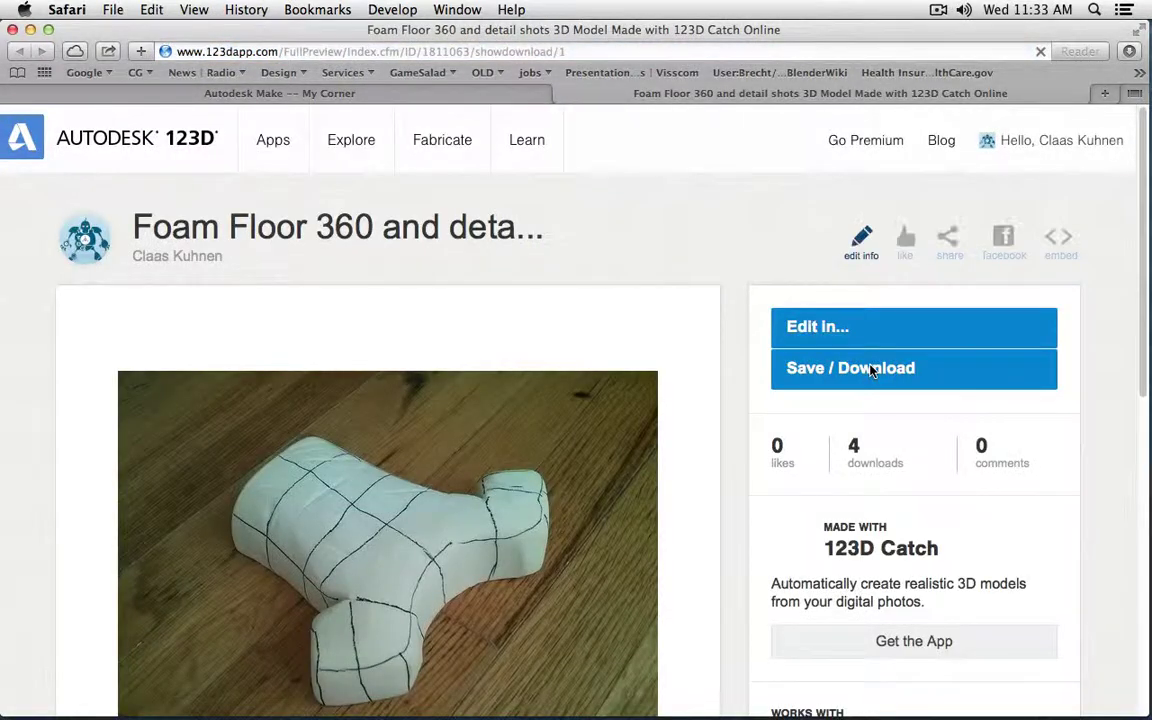
pyautogui.scroll(-2, 1041, 419)
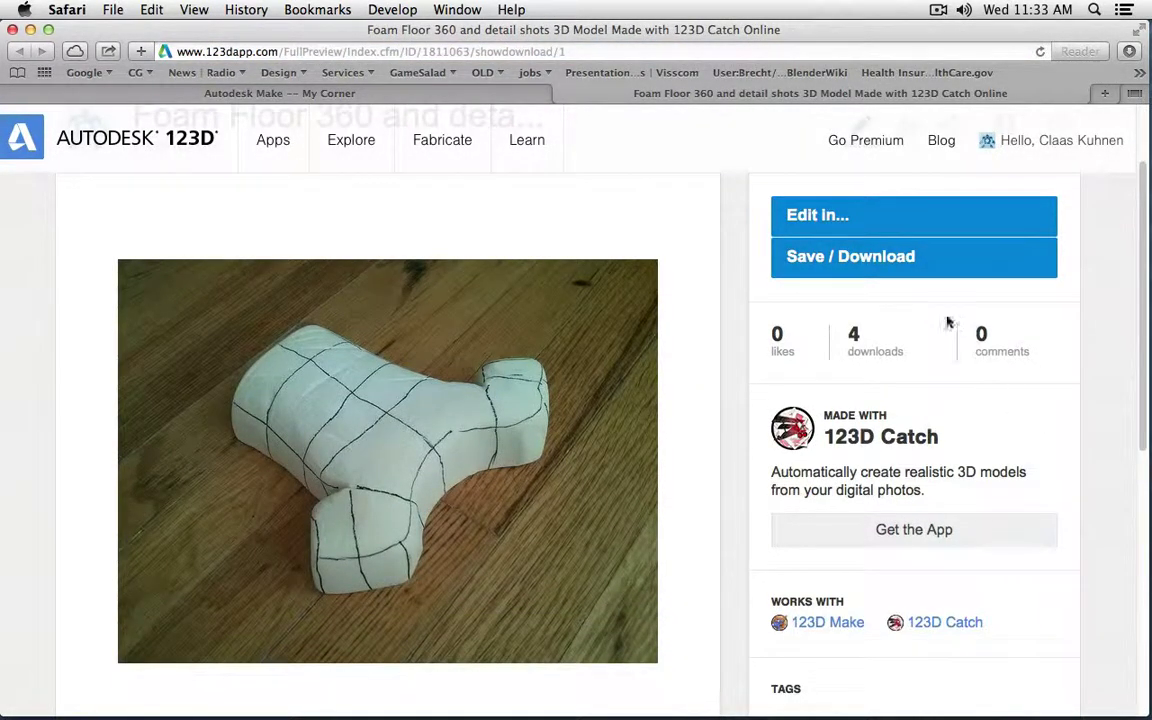
pyautogui.click(881, 259)
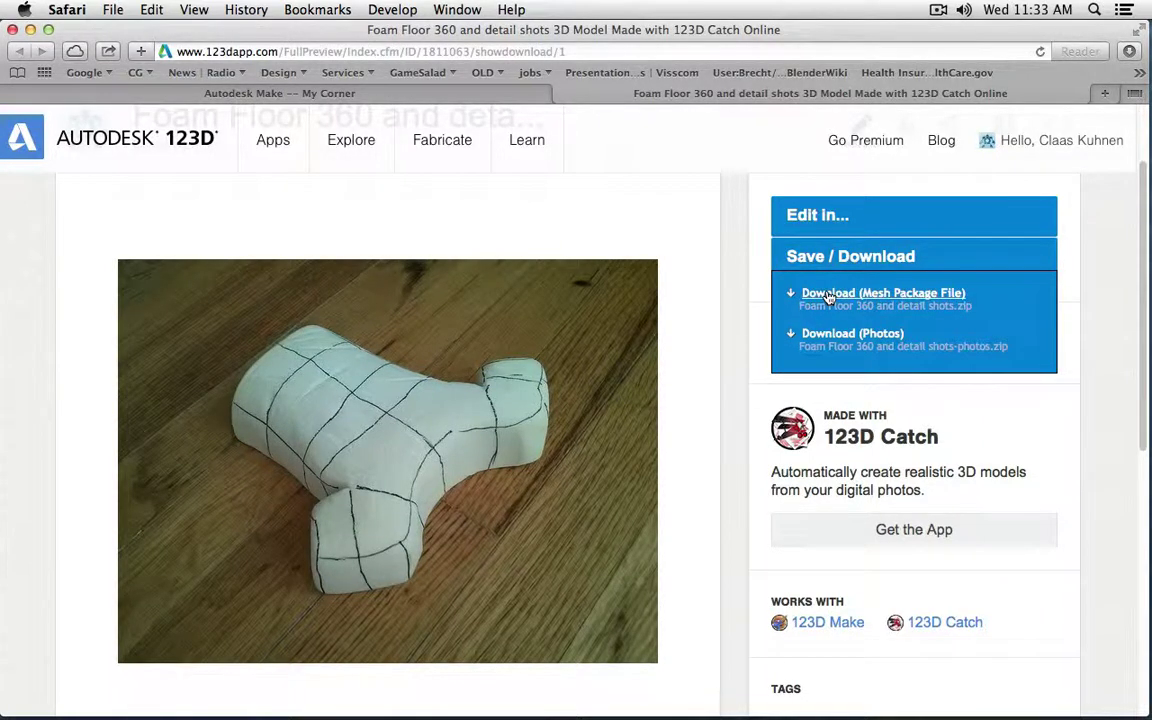
pyautogui.click(828, 296)
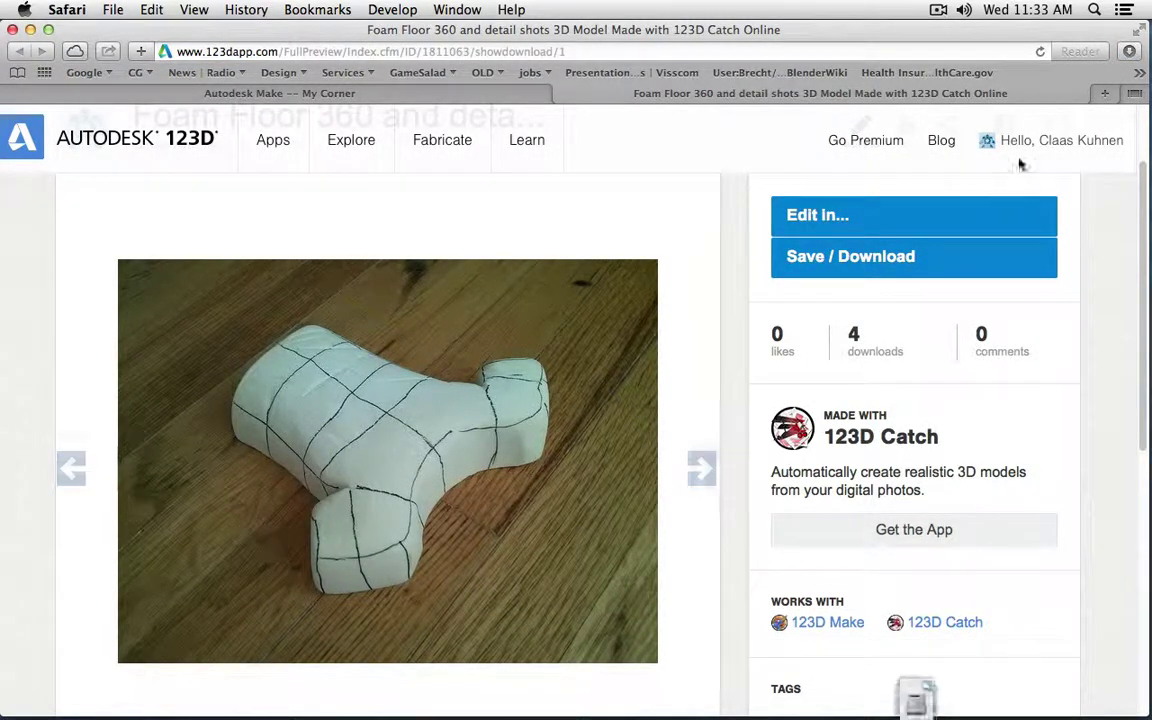
# Step: Open the Foam Floor 360 and detail shots-mesh folder from the Downloads stack
pyautogui.moveTo(969, 688)
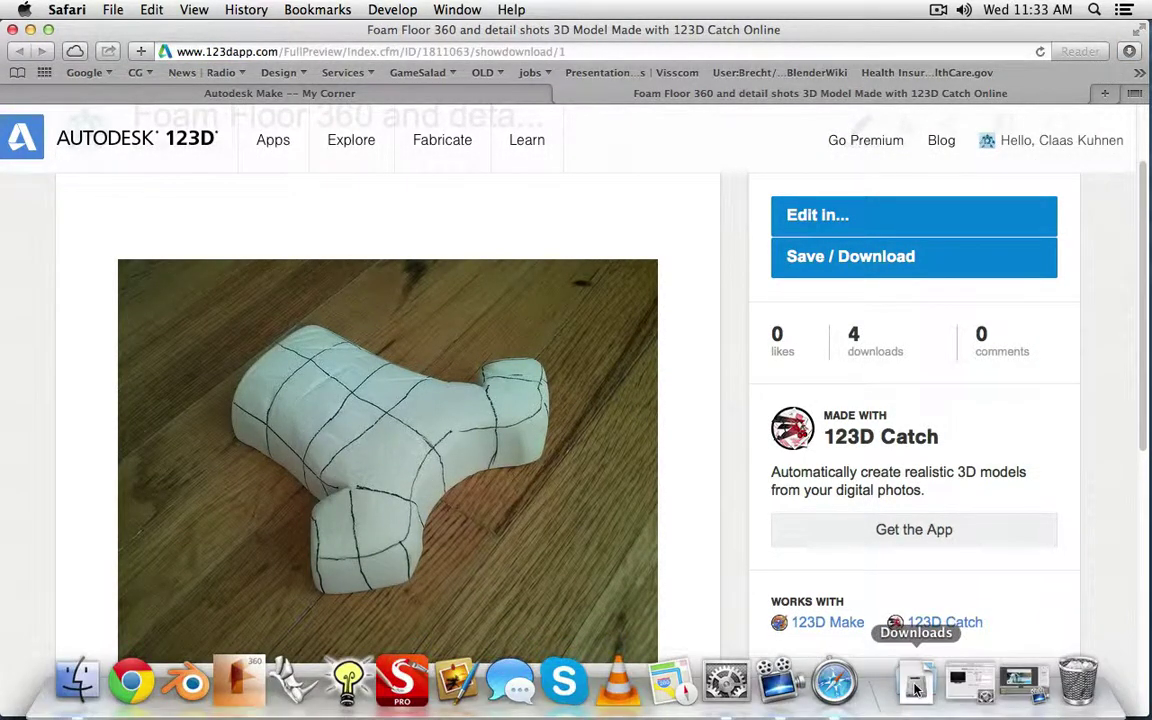
pyautogui.click(915, 688)
pyautogui.click(930, 436)
pyautogui.press('Down')
pyautogui.press('Down')
pyautogui.press('Down')
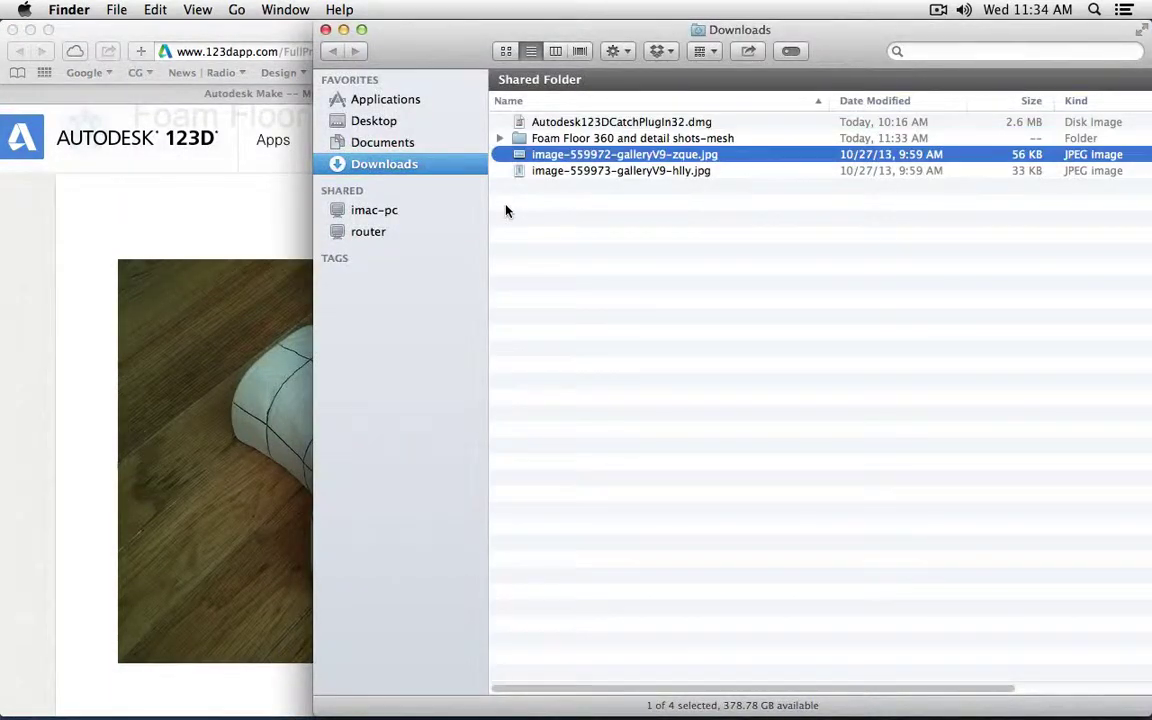
pyautogui.press('Up')
# Step: Quick Look tex_0.jpg and mesh.obj, putting the Safari window away in between
pyautogui.press('super+Down')
pyautogui.press('Down')
pyautogui.press('Down')
pyautogui.press('Down')
pyautogui.press('Down')
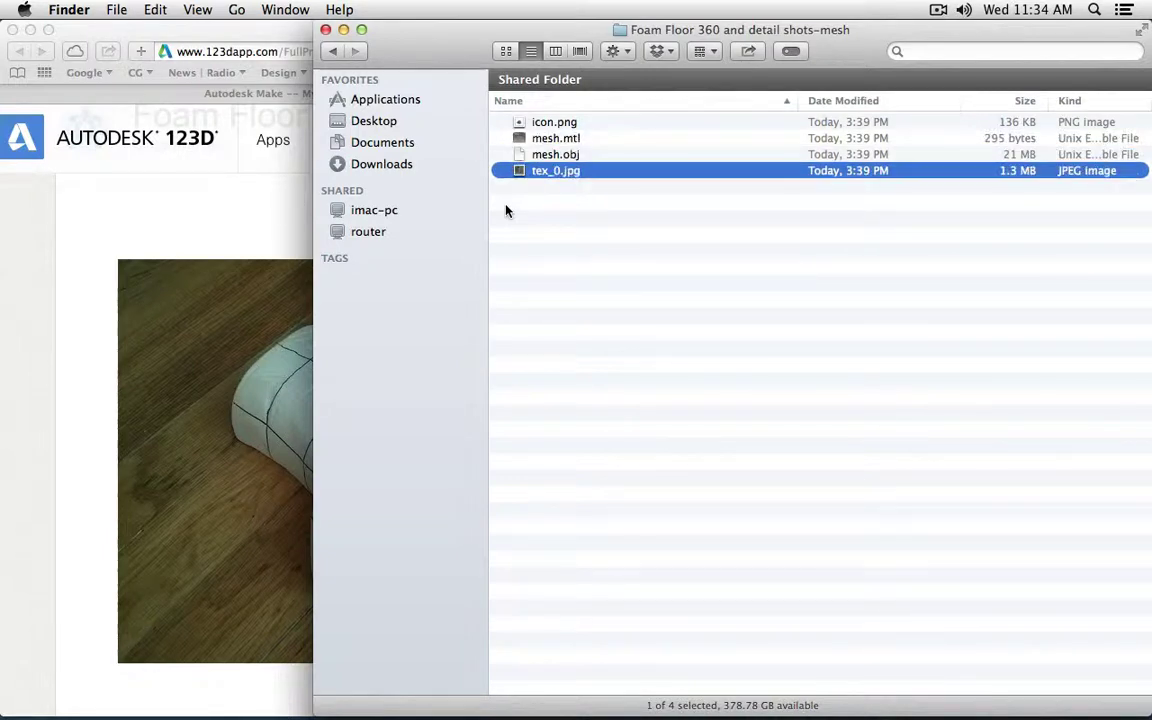
pyautogui.press('space')
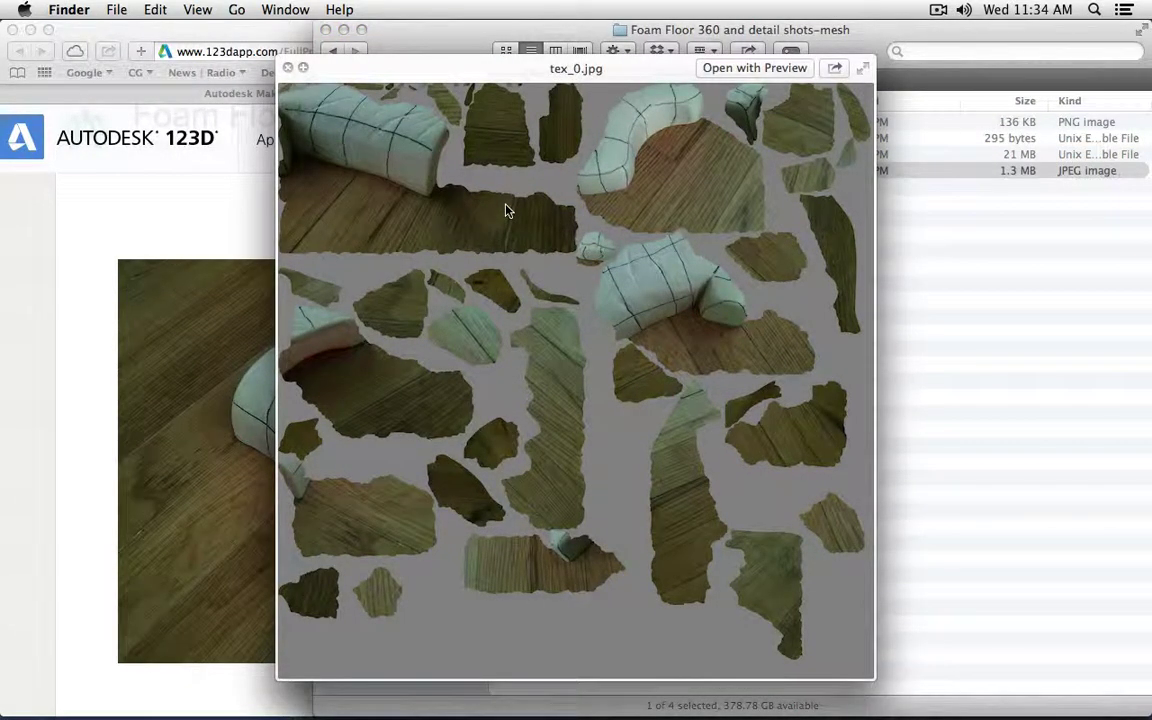
pyautogui.press('space')
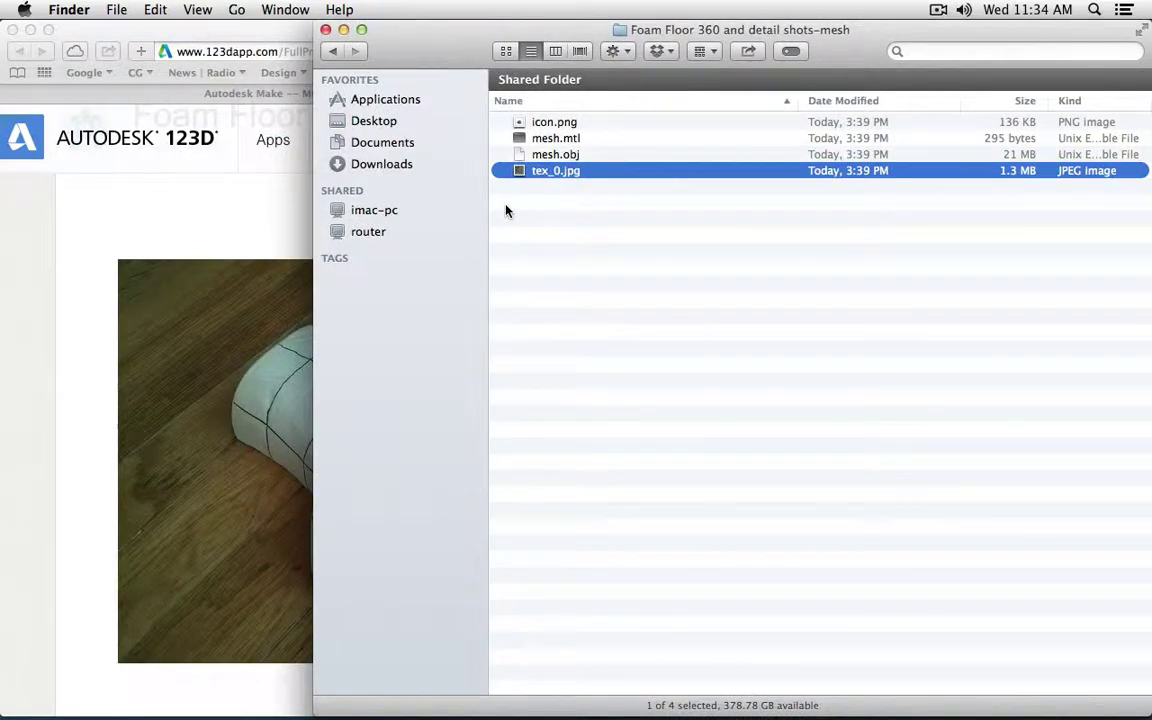
pyautogui.click(30, 29)
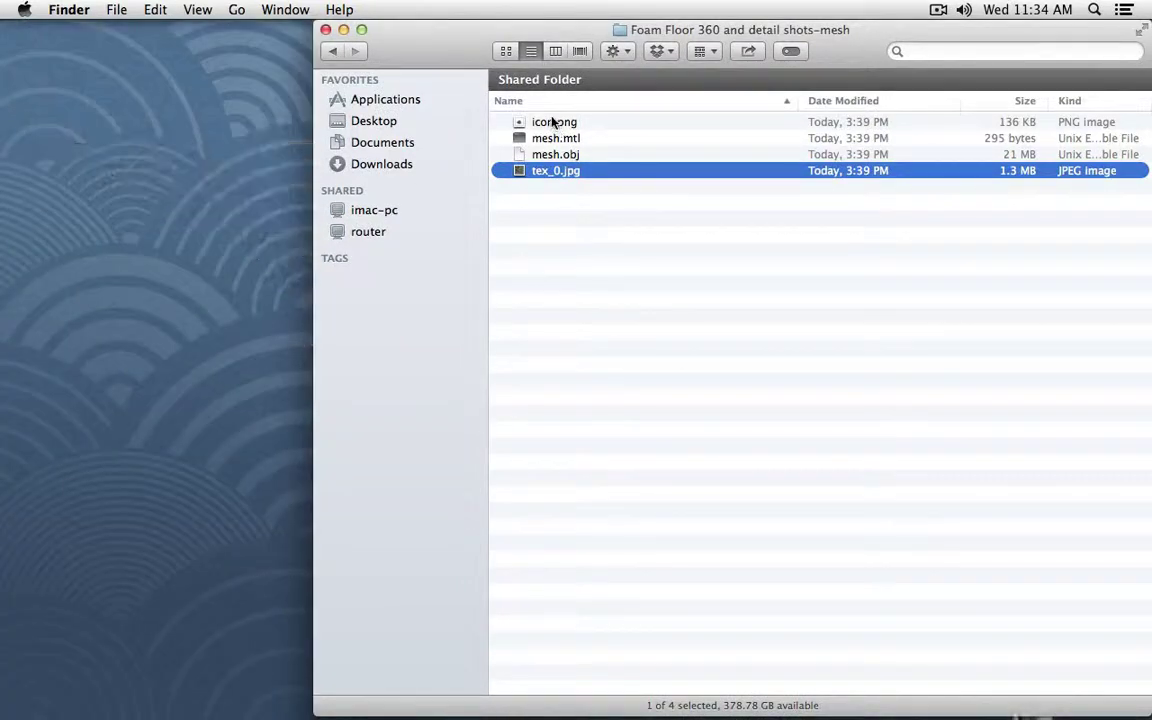
pyautogui.click(510, 152)
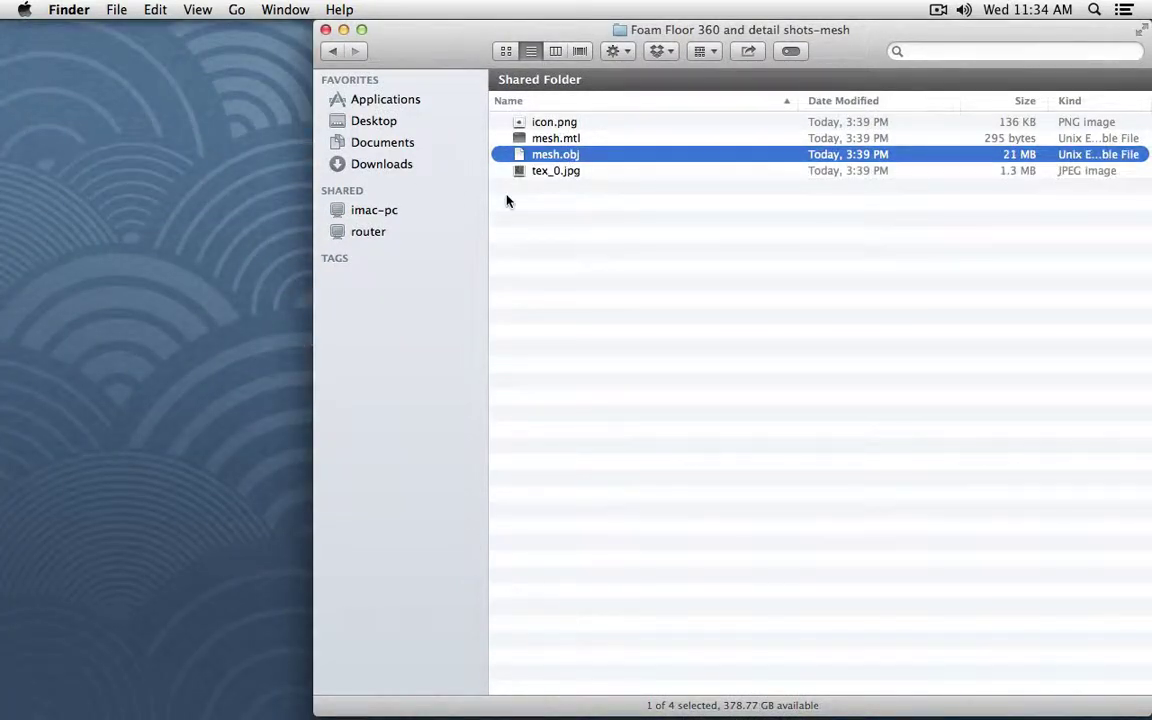
pyautogui.press('space')
pyautogui.press('space')
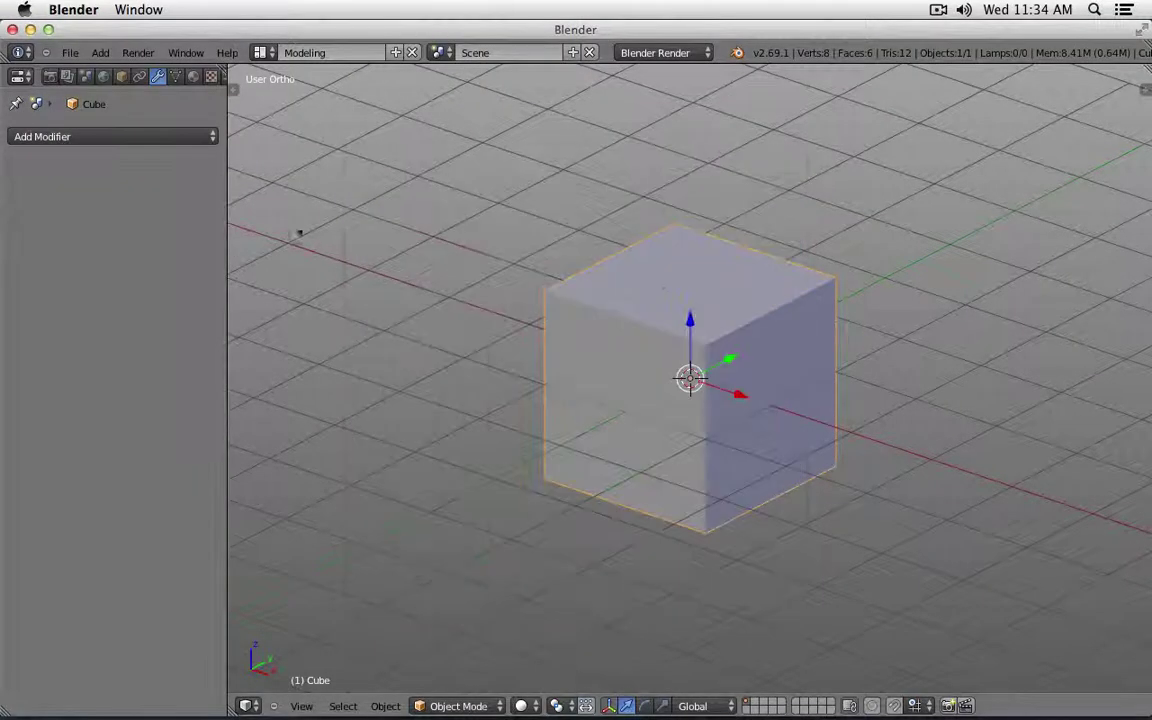
# Step: In the Wavefront (.obj) importer, browse to Downloads > Foam Floor 360 and detail shots-mesh and pick mesh.obj
pyautogui.click(628, 56)
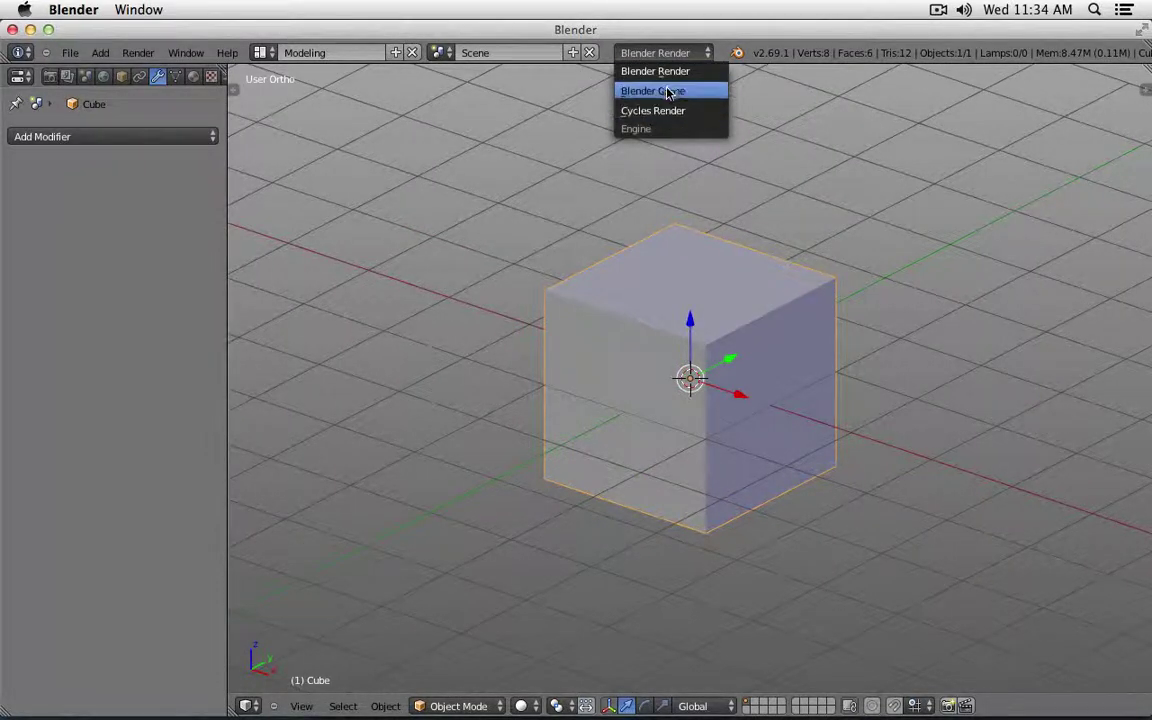
pyautogui.click(655, 71)
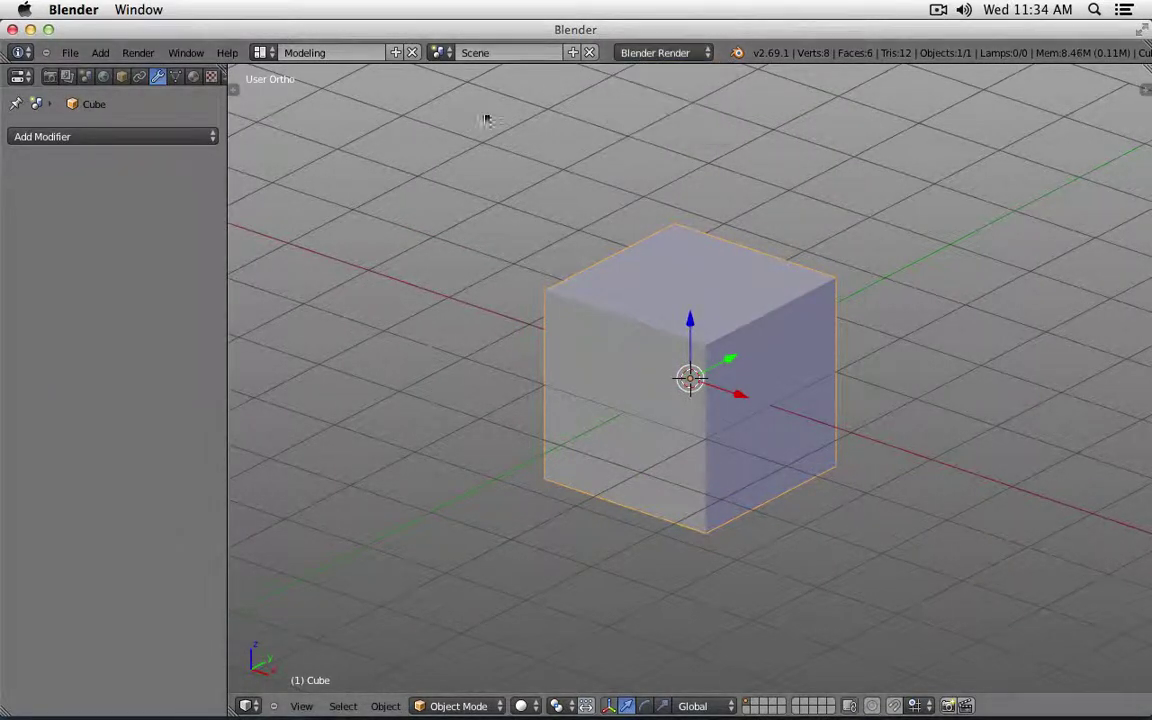
pyautogui.click(70, 52)
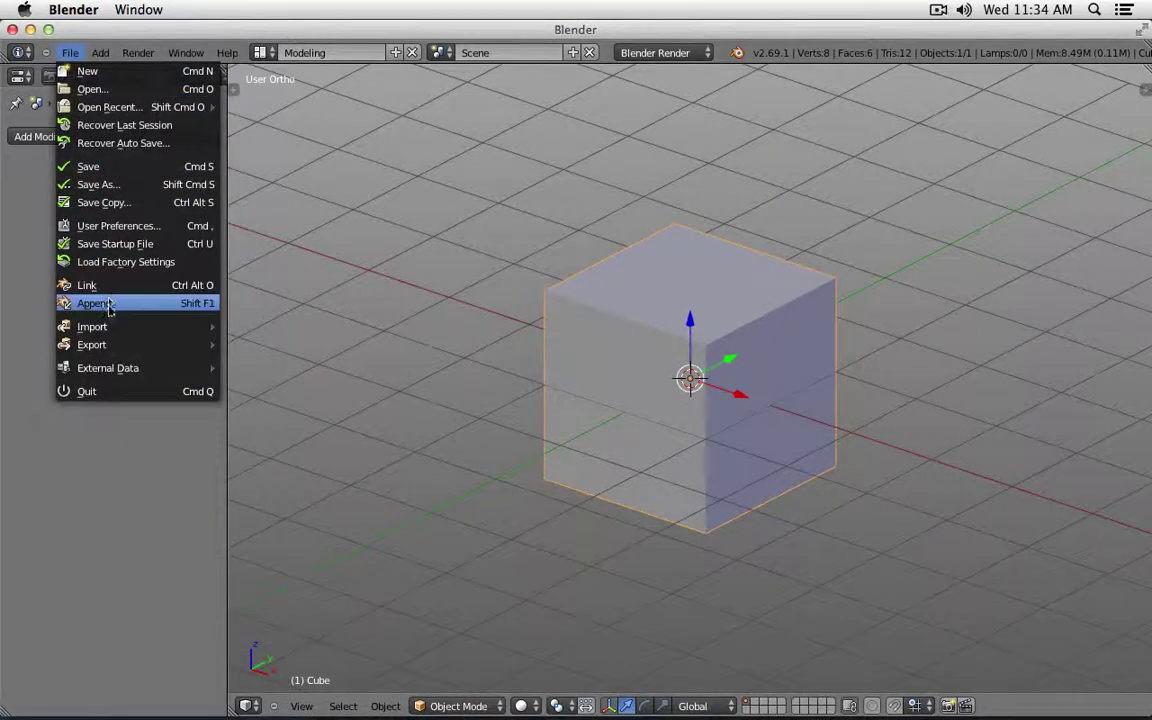
pyautogui.moveTo(100, 326)
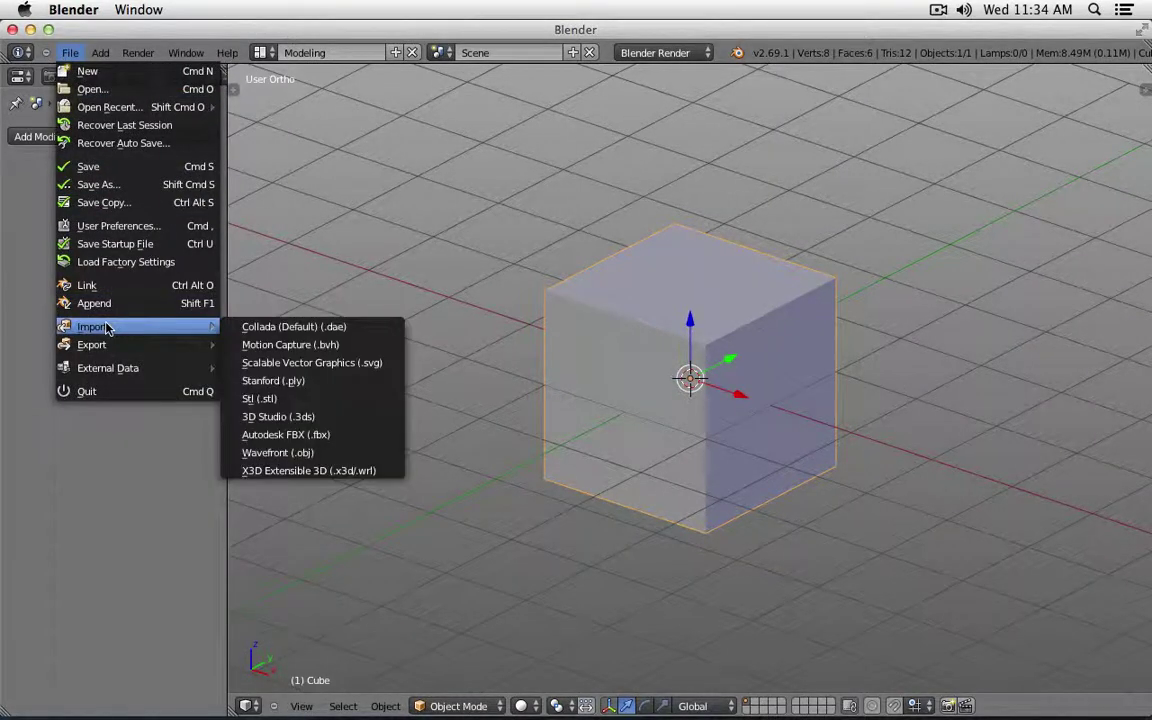
pyautogui.click(380, 458)
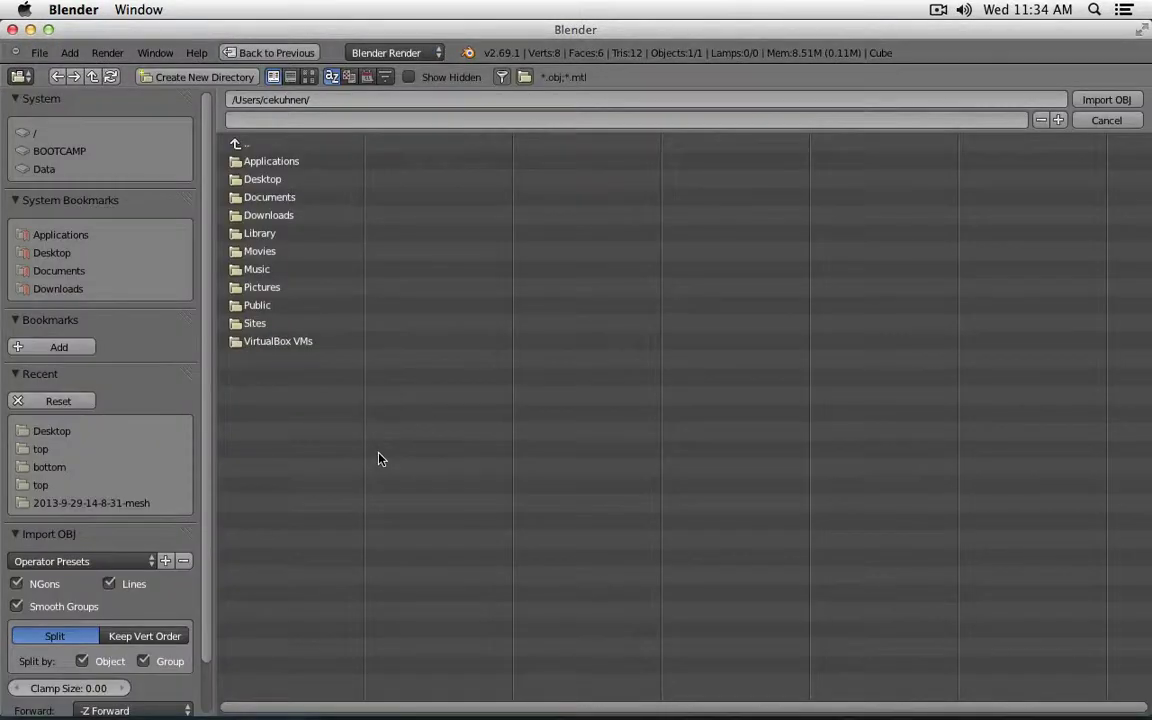
pyautogui.click(72, 290)
pyautogui.click(310, 162)
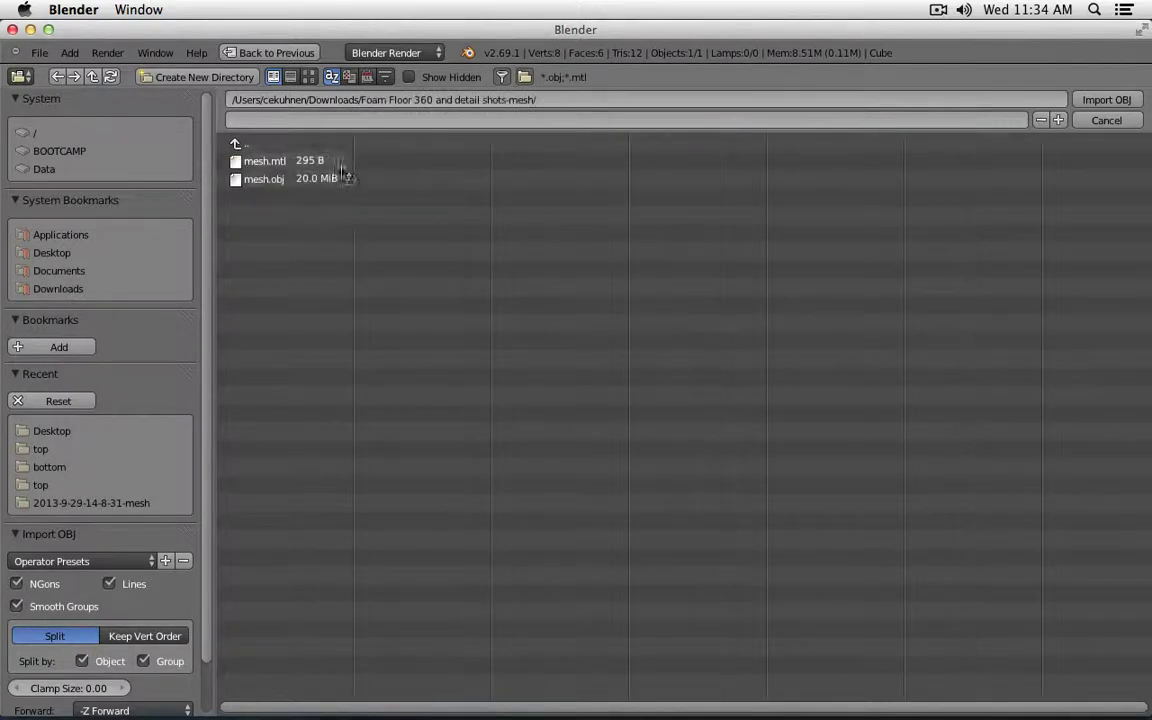
pyautogui.click(308, 182)
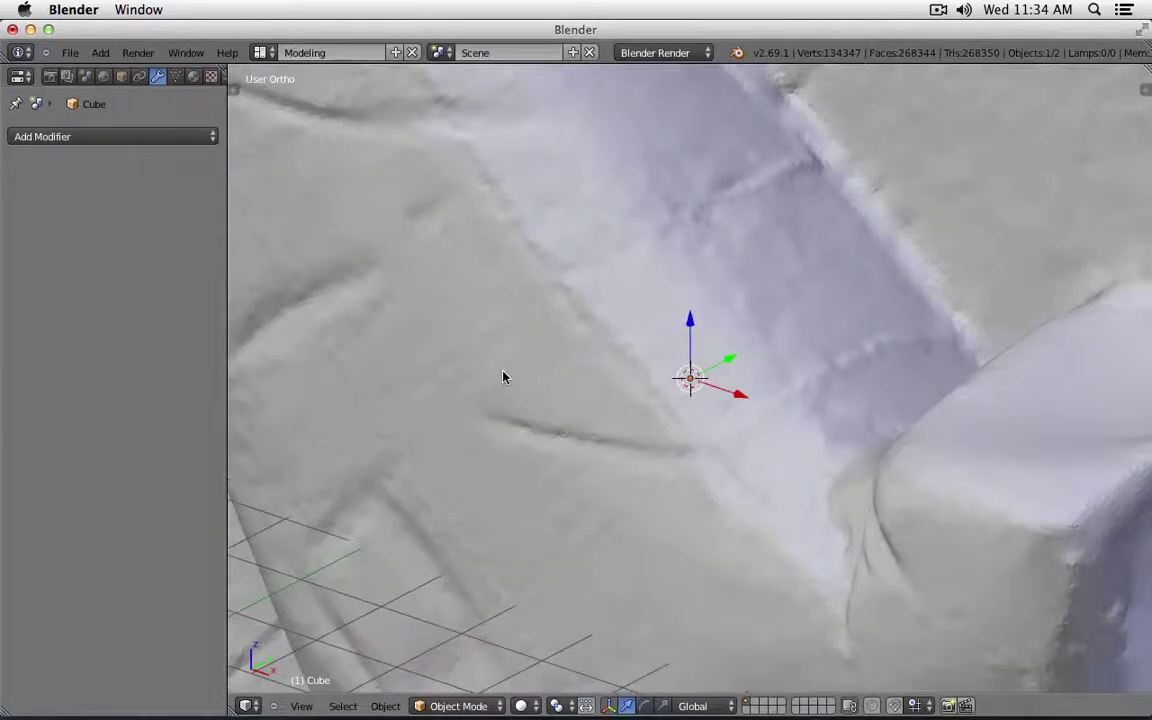
# Step: Inspect the imported scan from top, front and side views, briefly toggling wireframe
pyautogui.scroll(-10, 503, 377)
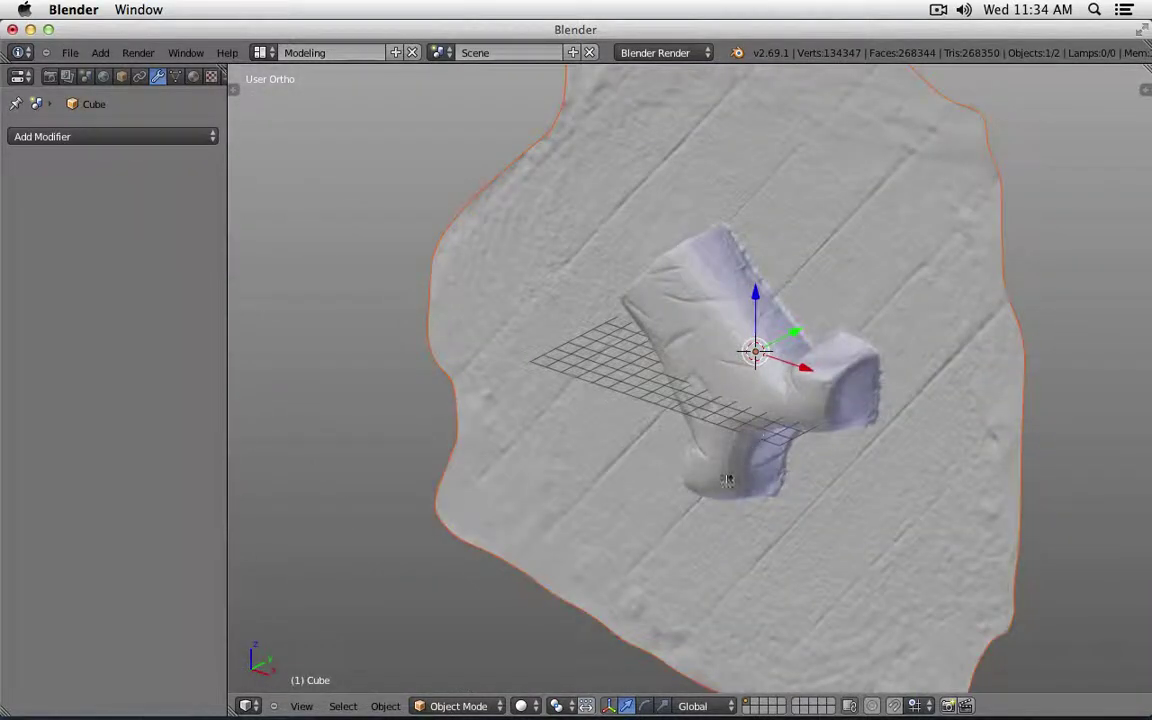
pyautogui.moveTo(727, 480)
pyautogui.mouseDown(button='middle')
pyautogui.moveTo(825, 417)
pyautogui.moveTo(830, 311)
pyautogui.moveTo(764, 414)
pyautogui.moveTo(899, 483)
pyautogui.moveTo(825, 429)
pyautogui.moveTo(681, 440)
pyautogui.moveTo(828, 455)
pyautogui.moveTo(885, 384)
pyautogui.moveTo(813, 411)
pyautogui.moveTo(787, 406)
pyautogui.moveTo(823, 411)
pyautogui.moveTo(823, 481)
pyautogui.moveTo(753, 411)
pyautogui.moveTo(805, 437)
pyautogui.moveTo(854, 429)
pyautogui.moveTo(831, 429)
pyautogui.moveTo(849, 442)
pyautogui.mouseUp(button='middle')
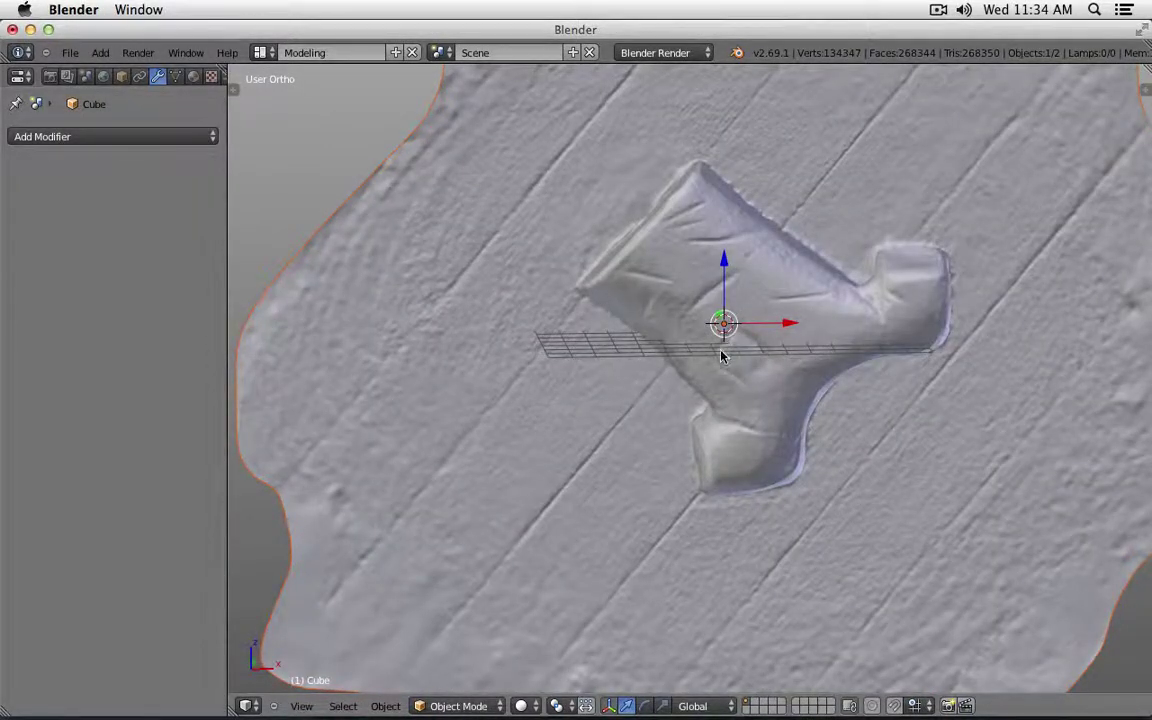
pyautogui.moveTo(803, 408); pyautogui.dragTo(843, 395, button='middle')
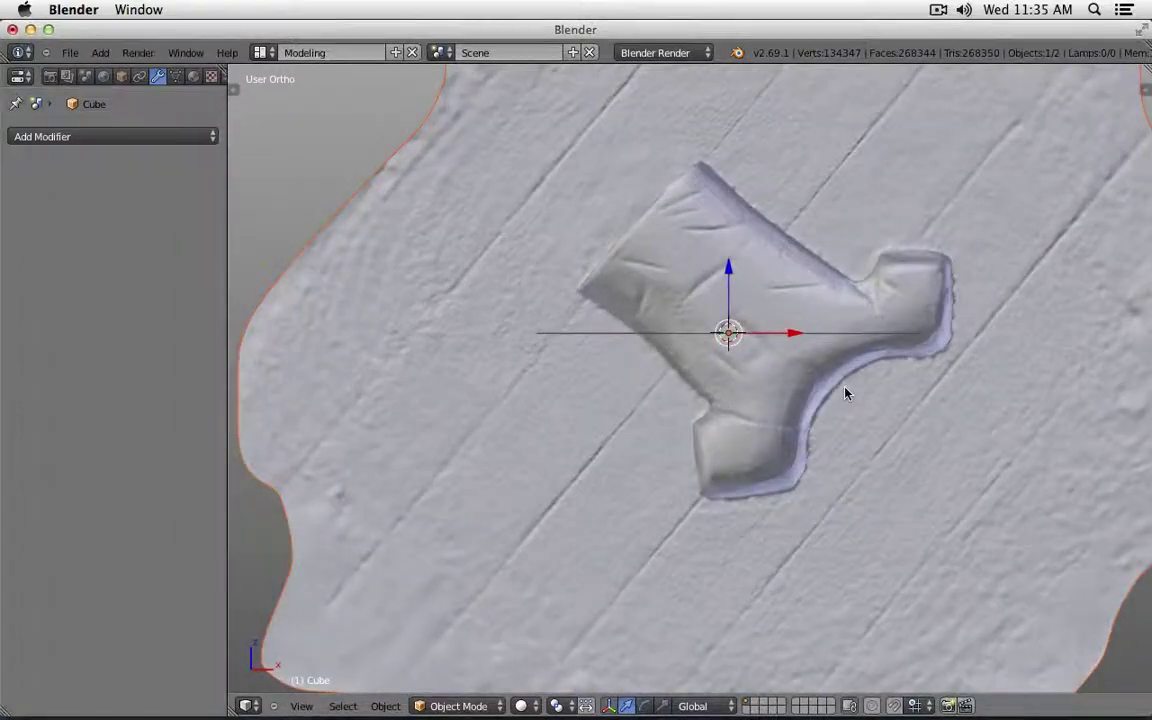
pyautogui.press('KP_7')
pyautogui.press('KP_1')
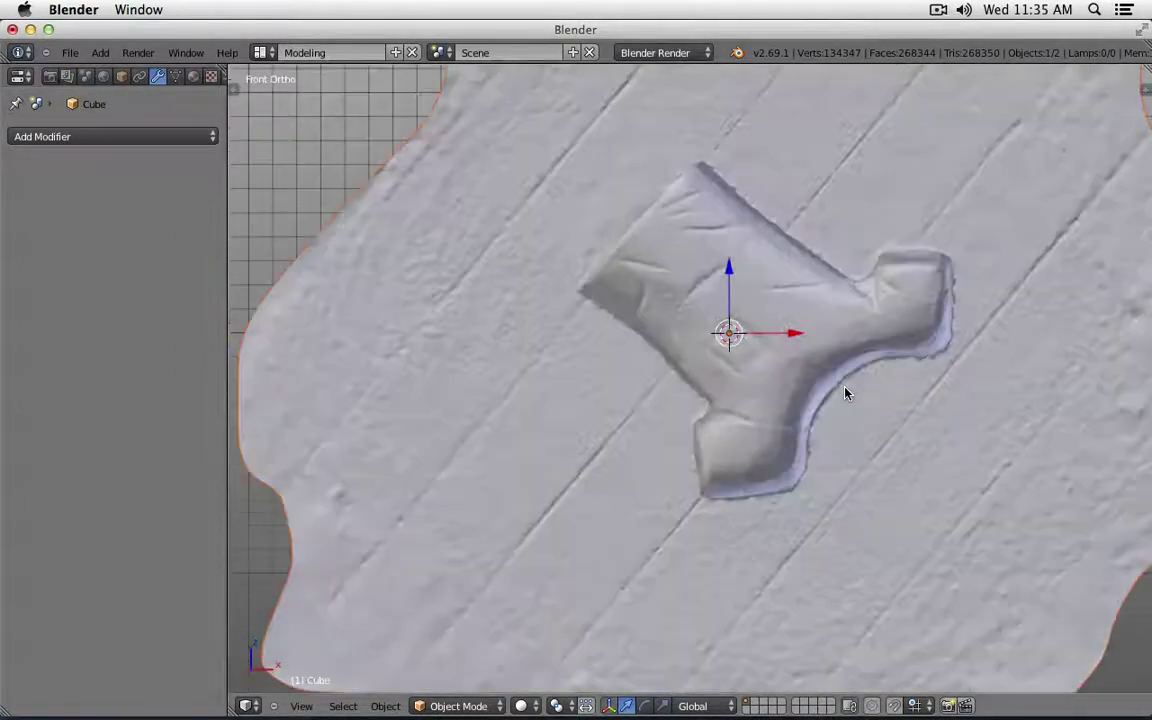
pyautogui.press('KP_3')
pyautogui.press('KP_1')
pyautogui.press('z')
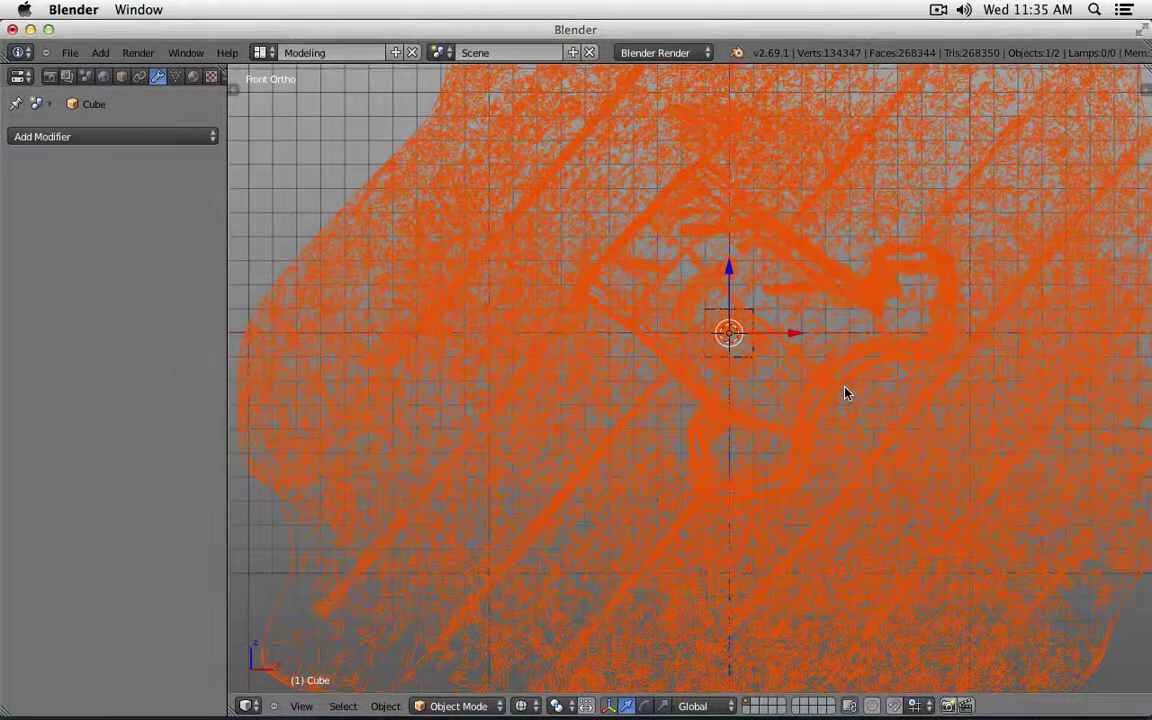
pyautogui.press('KP_3')
pyautogui.press('KP_1')
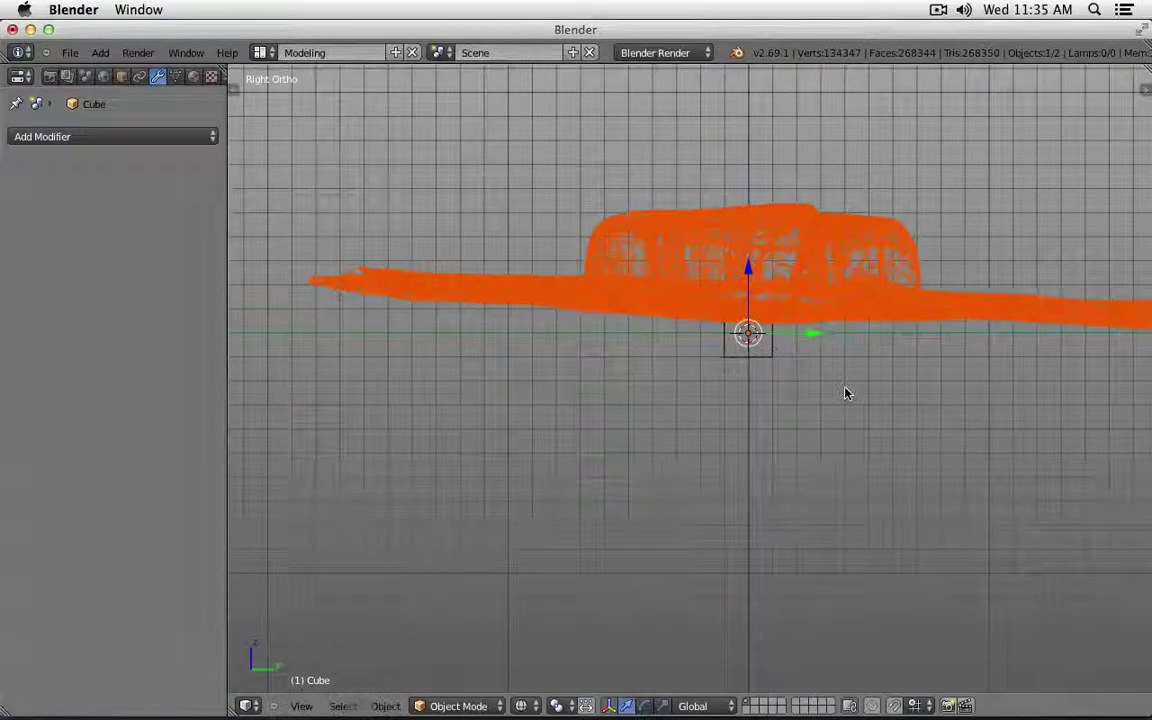
pyautogui.press('z')
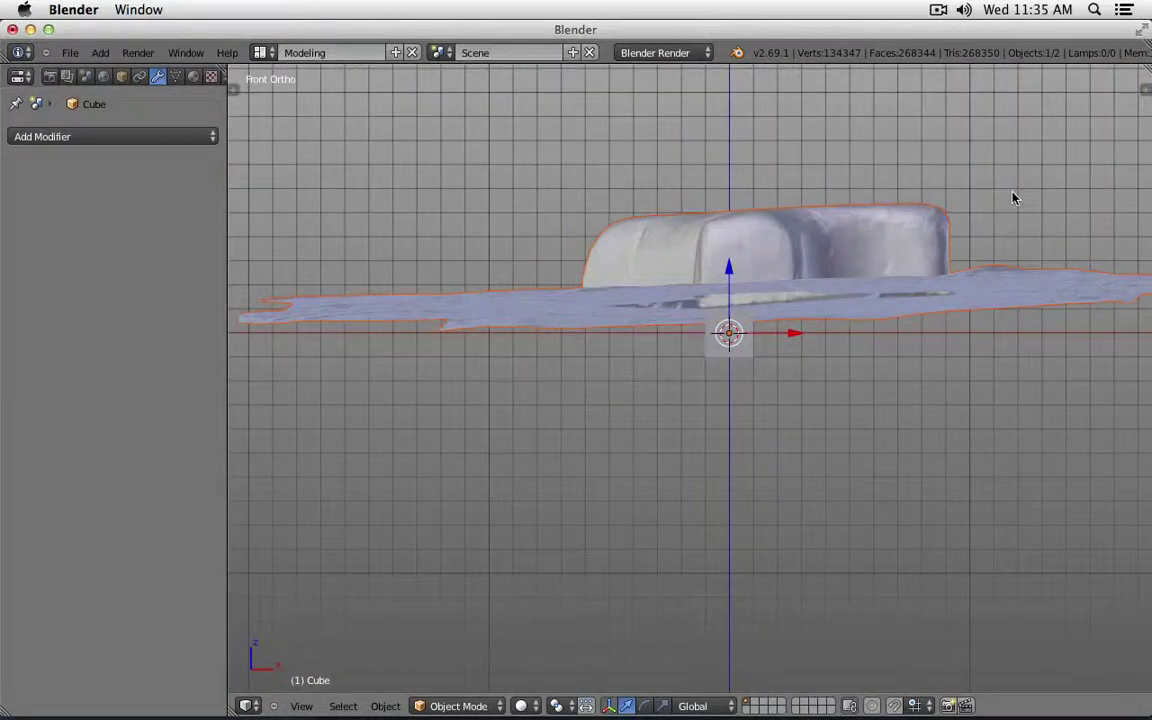
# Step: Lower the scan onto the ground line, set its origin to the 3D cursor, and delete the default cube
pyautogui.press('r')
pyautogui.press('Escape')
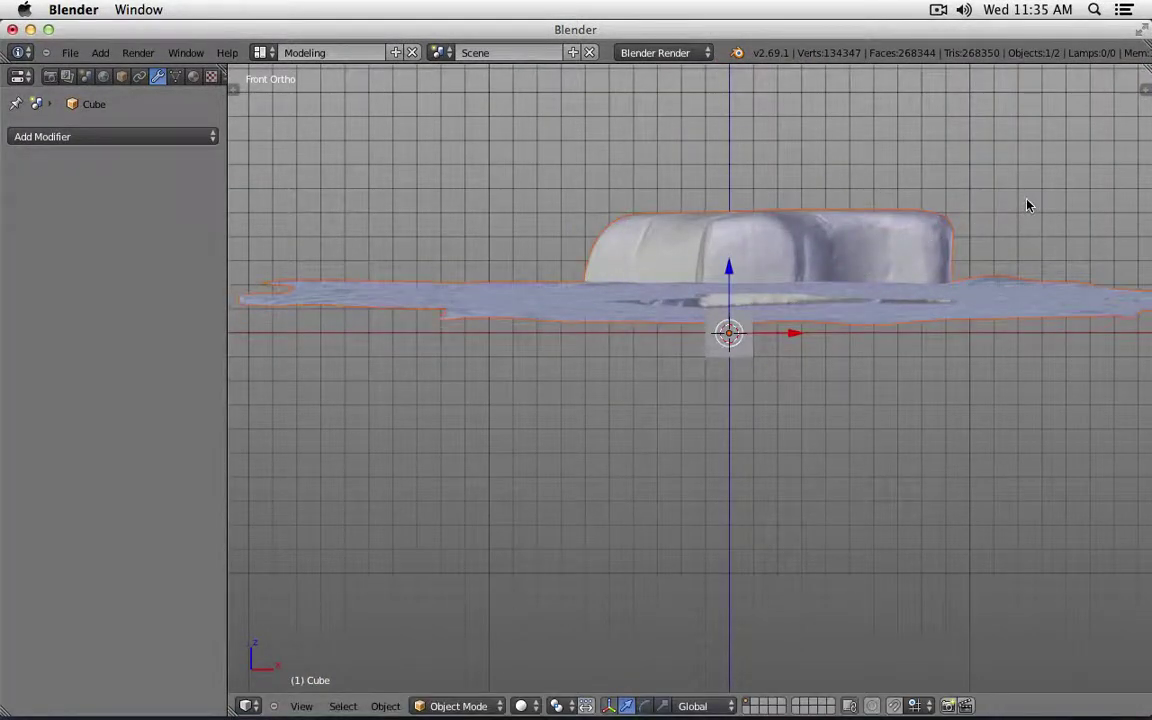
pyautogui.press('KP_3')
pyautogui.press('r')
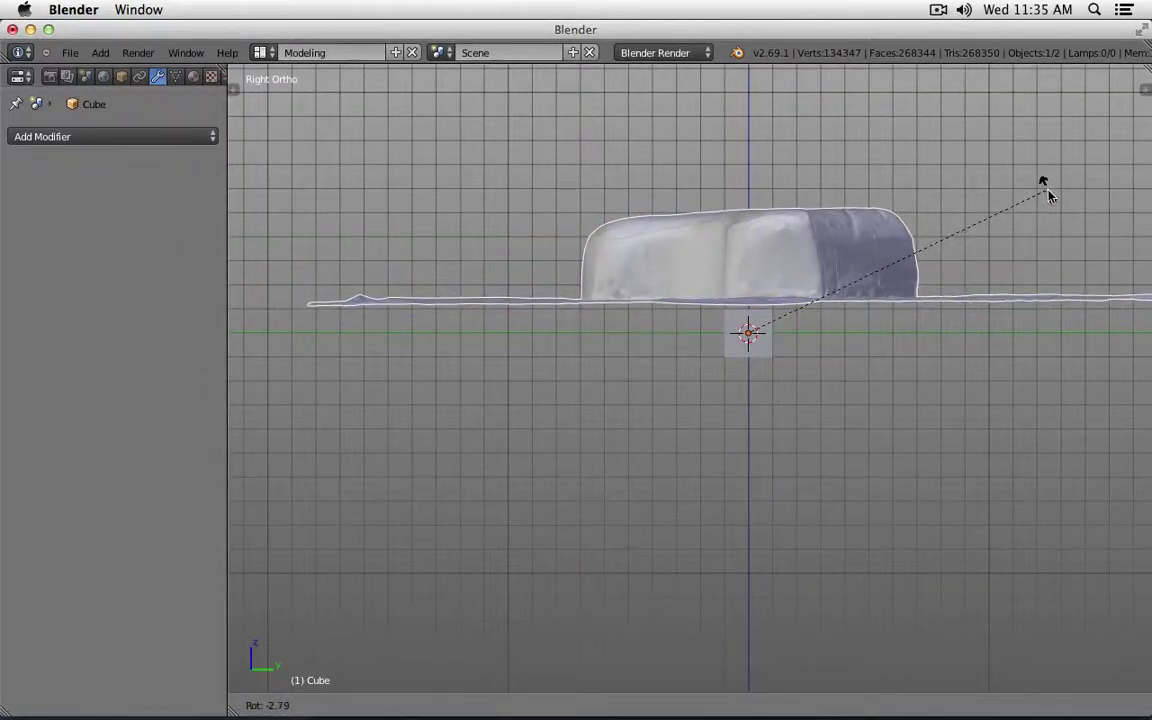
pyautogui.press('Escape')
pyautogui.press('KP_1')
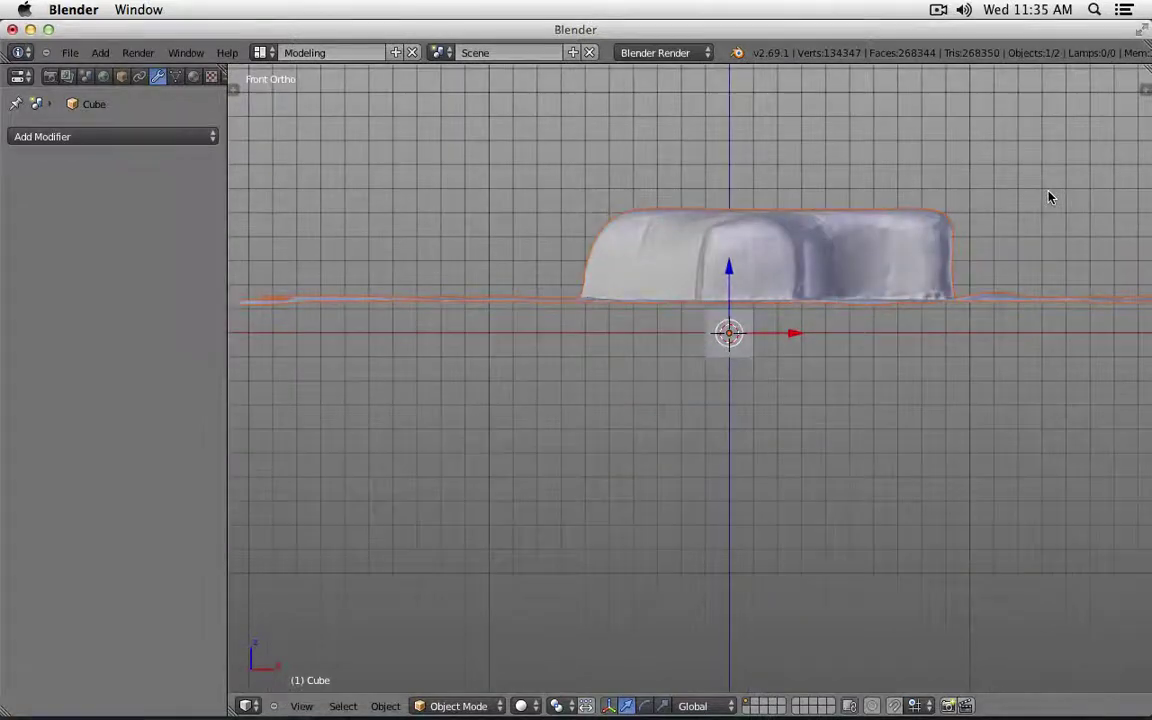
pyautogui.moveTo(729, 268); pyautogui.dragTo(728, 300)
pyautogui.hotkey('ctrl', 'z')
pyautogui.press('Delete')
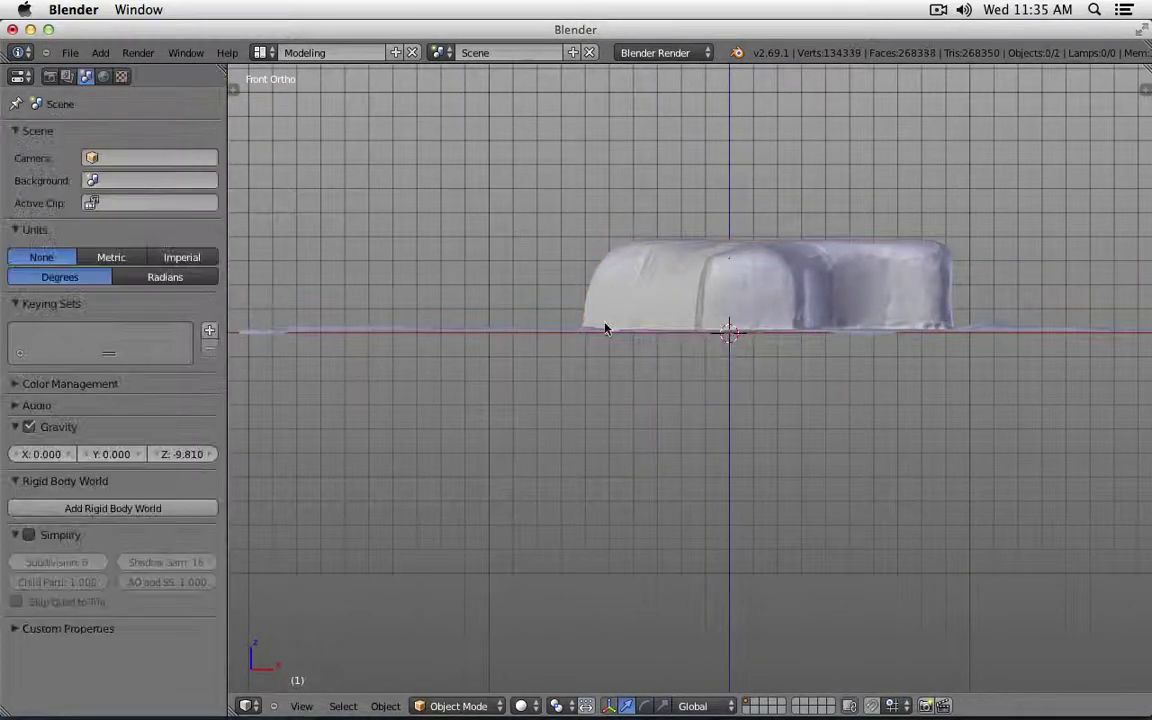
# Step: Select the scan and, from the top view, rotate it so the T-shirt stands upright
pyautogui.rightClick(597, 321)
pyautogui.press('KP_7')
pyautogui.scroll(-4, 650, 318)
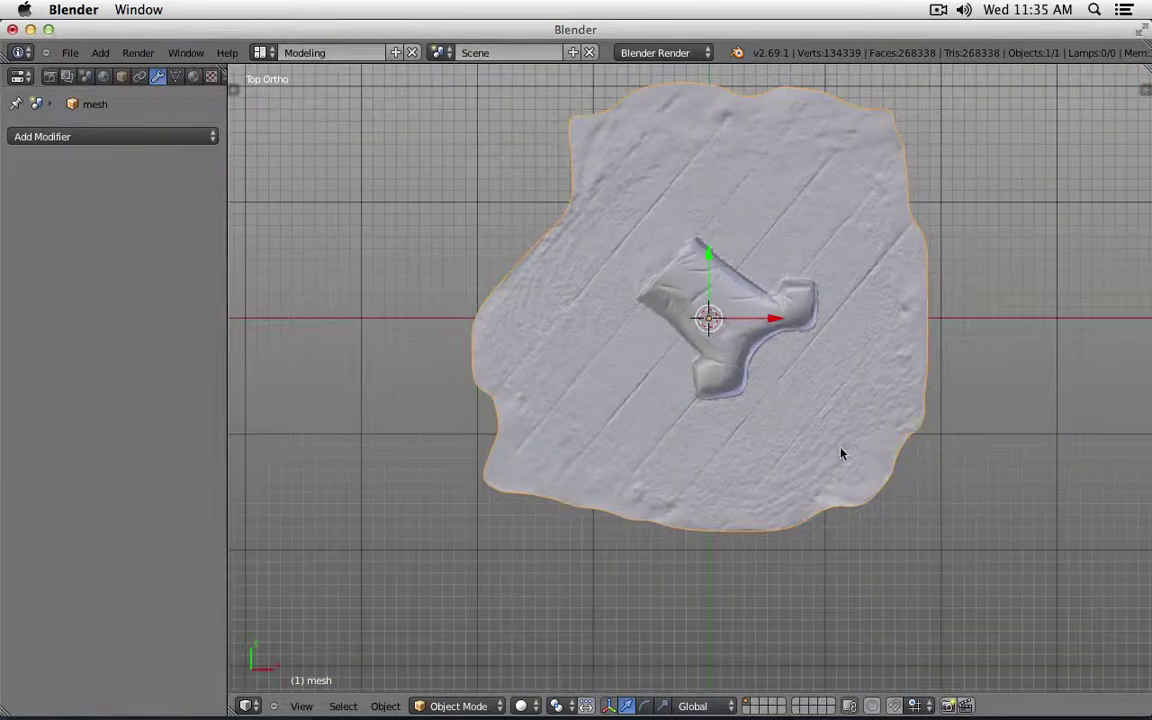
pyautogui.scroll(2, 923, 509)
pyautogui.press('r')
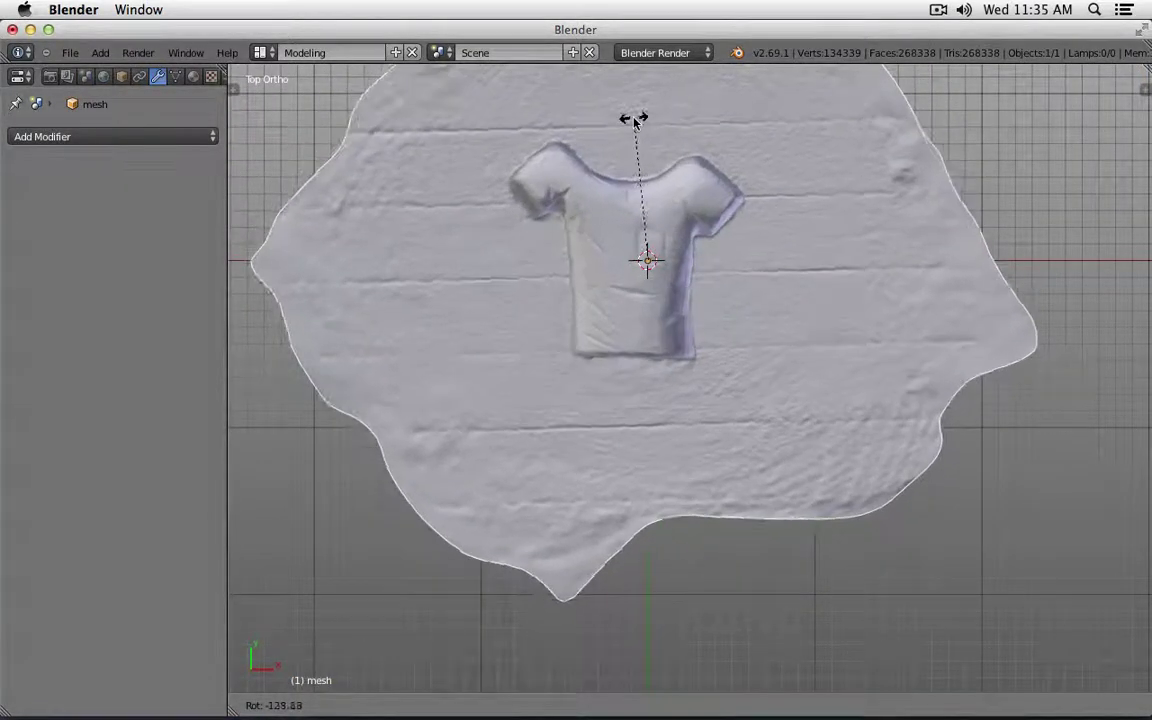
# Step: Confirm the T-shirt's upright rotation and recentre the view on the scan
pyautogui.click(630, 118)
pyautogui.keyDown('shift'); pyautogui.moveTo(761, 273); pyautogui.dragTo(760, 378, button='middle'); pyautogui.keyUp('shift')
pyautogui.scroll(-2, 760, 378)
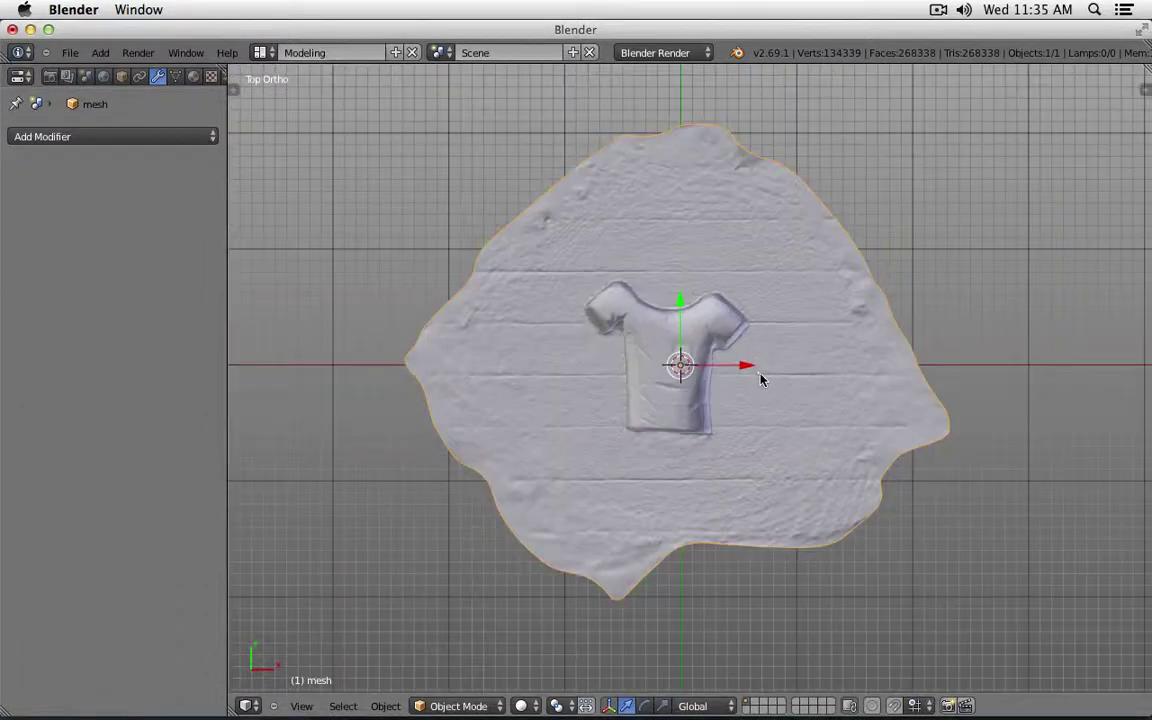
# Step: In Edit Mode, box-select the t-shirt patch, invert the selection, and delete the surrounding vertices
pyautogui.press('Tab')
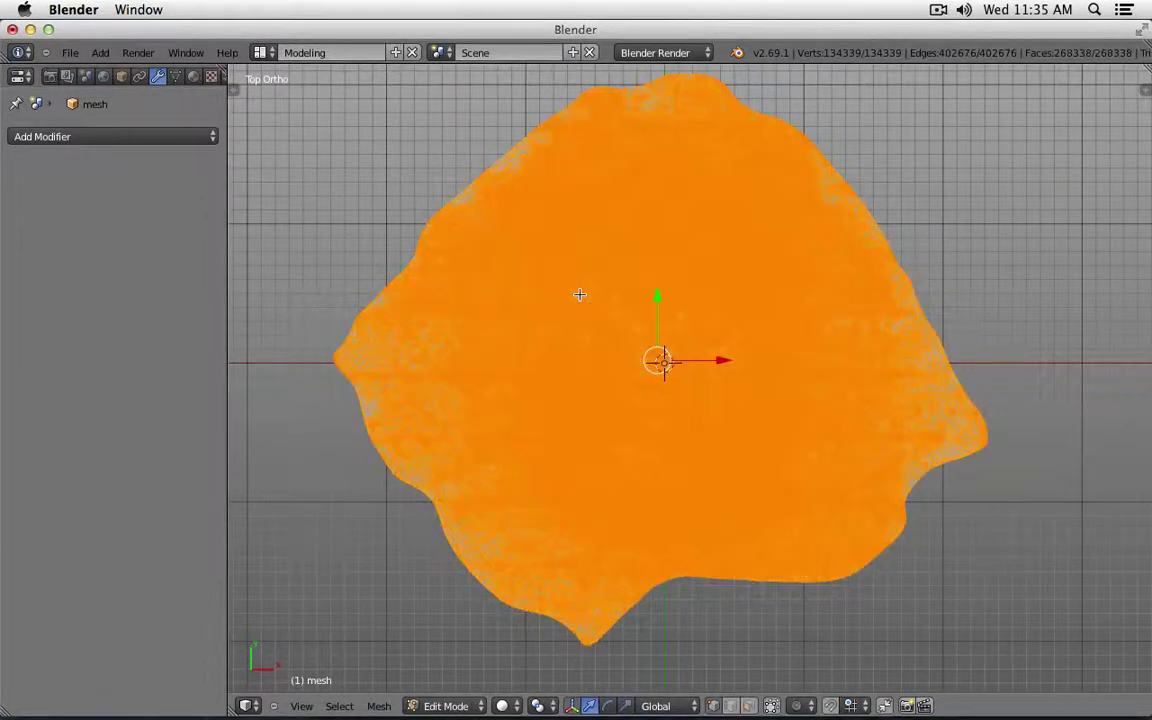
pyautogui.scroll(6, 689, 337)
pyautogui.scroll(-3, 692, 340)
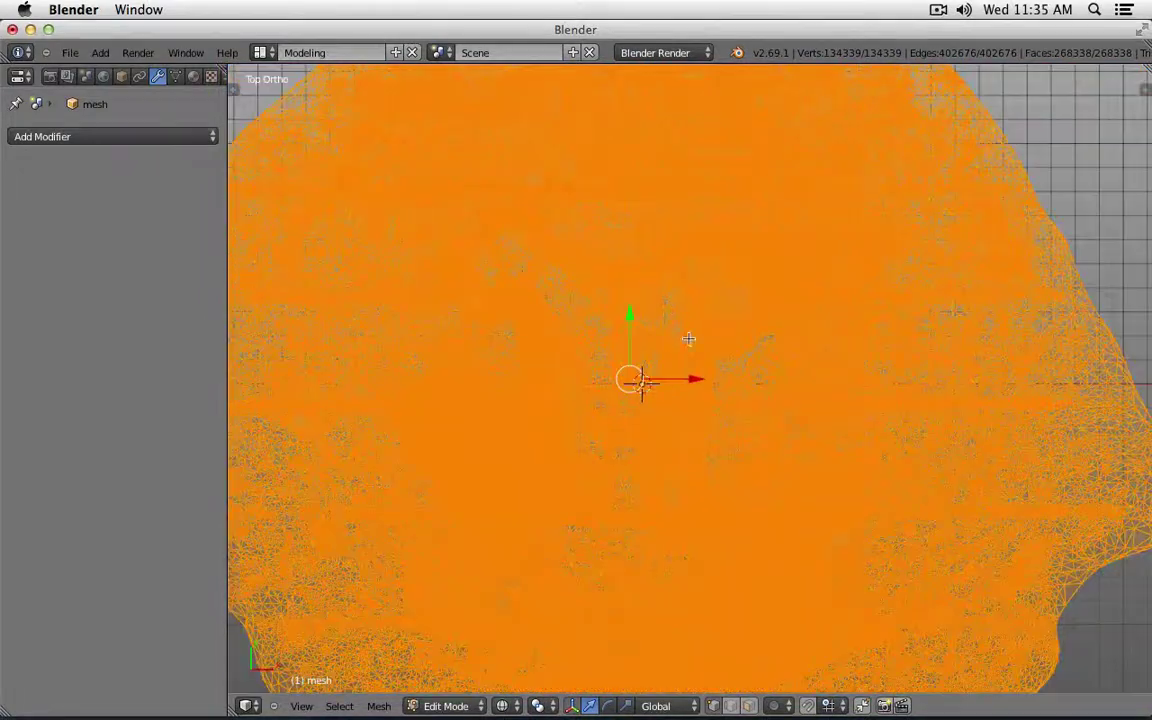
pyautogui.press('a')
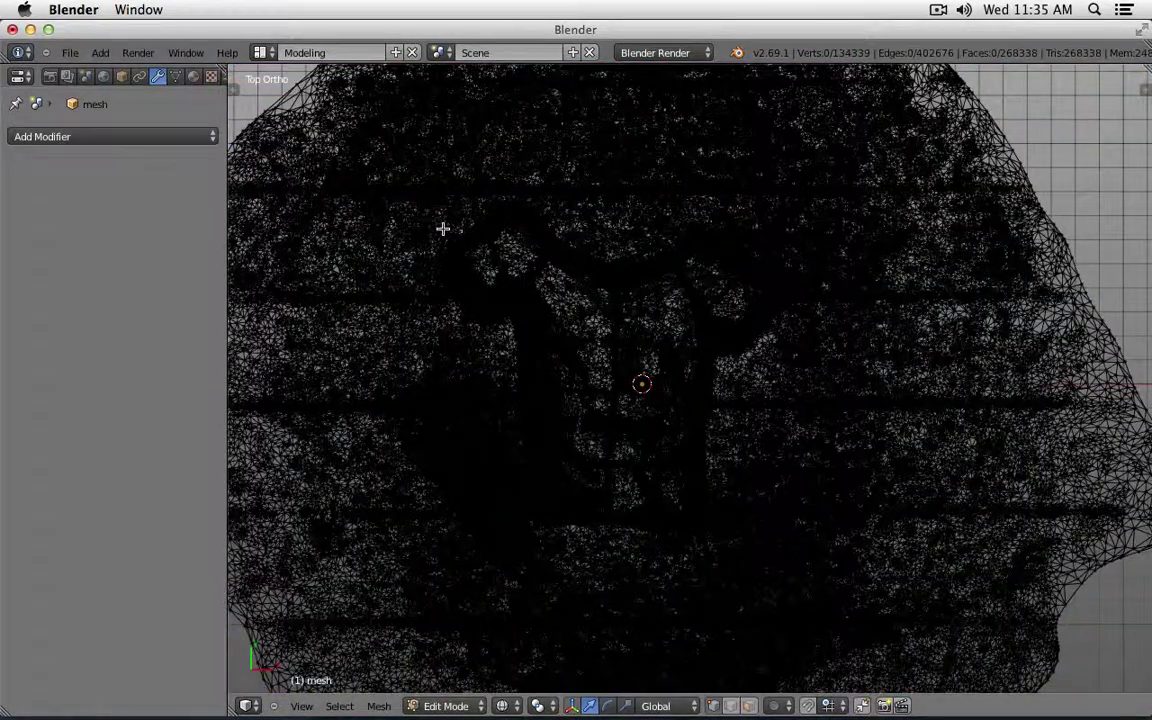
pyautogui.press('b')
pyautogui.moveTo(418, 154); pyautogui.dragTo(848, 565)
pyautogui.moveTo(864, 535); pyautogui.dragTo(847, 428, button='middle')
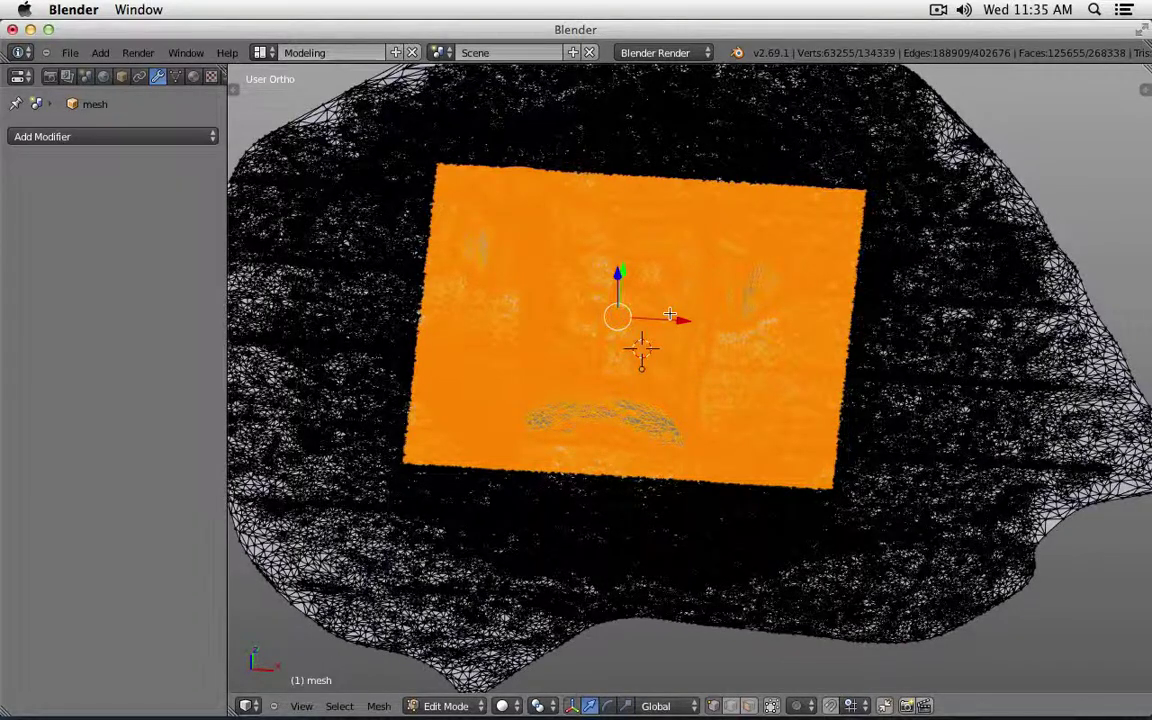
pyautogui.hotkey('ctrl', 'i')
pyautogui.press('x')
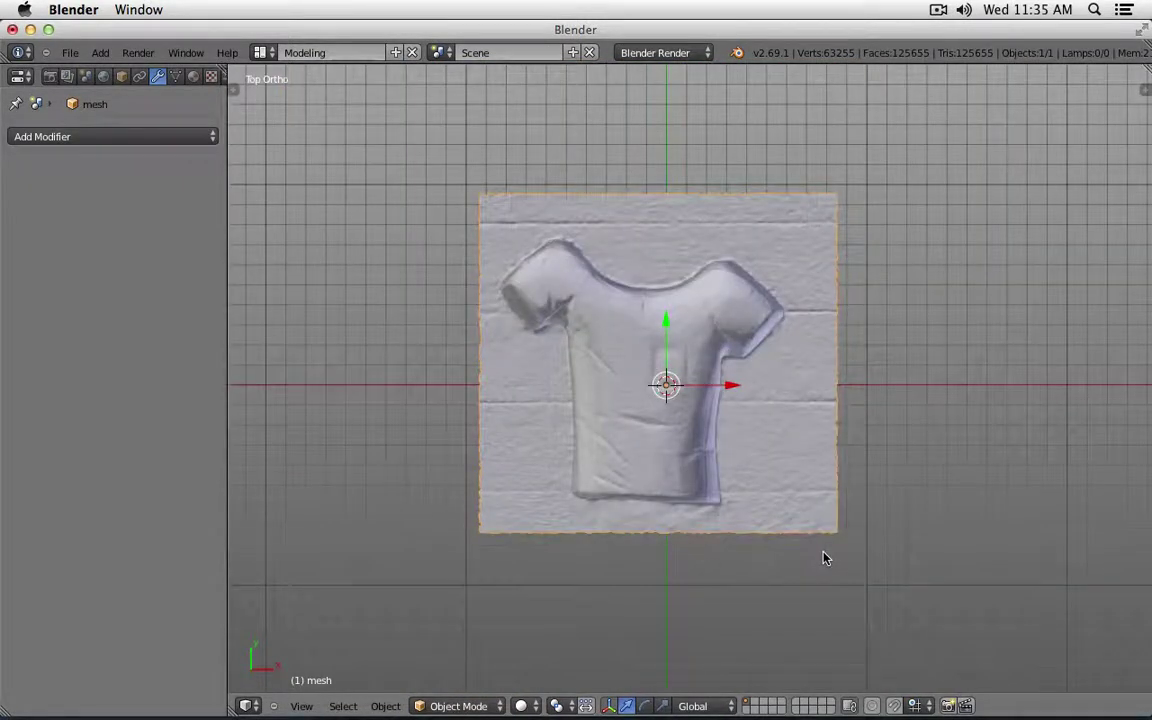
# Step: Switch viewport shading to Texture and orbit to a tilted view of the textured shirt
pyautogui.click(524, 706)
pyautogui.click(567, 629)
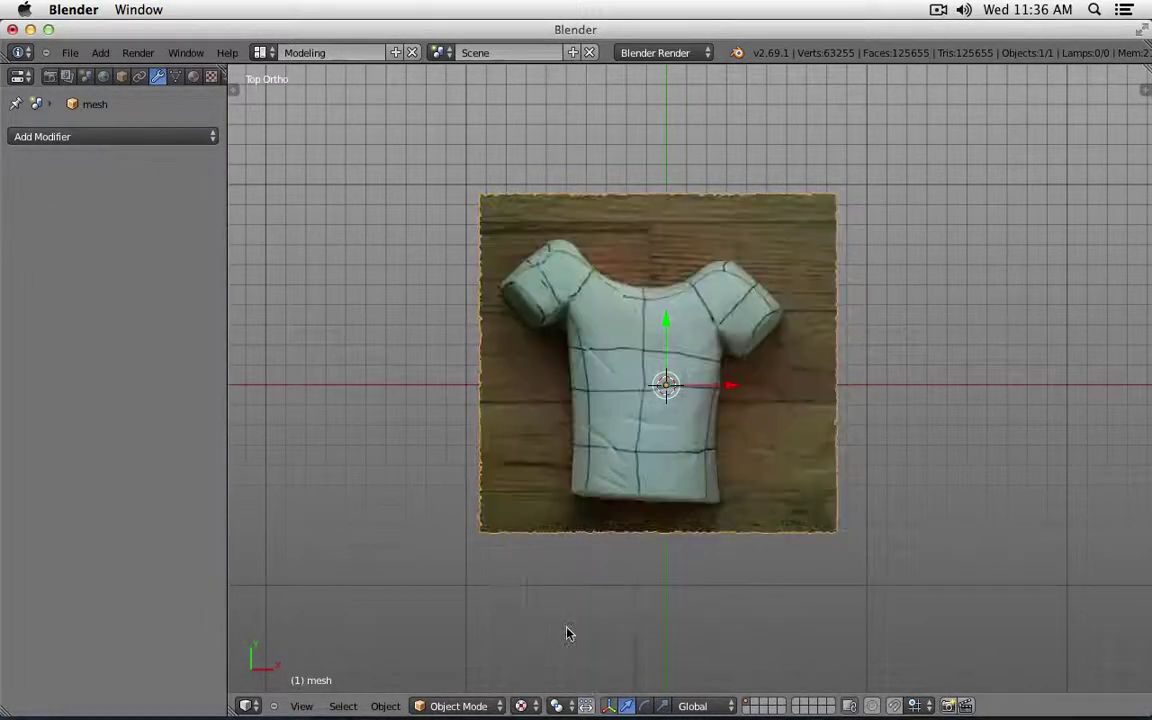
pyautogui.moveTo(843, 490); pyautogui.dragTo(712, 380, button='middle')
pyautogui.scroll(3, 738, 417)
# Step: Hide Blender, close the mesh folder, and open the Foam folder in a larger window
pyautogui.press('super+h')
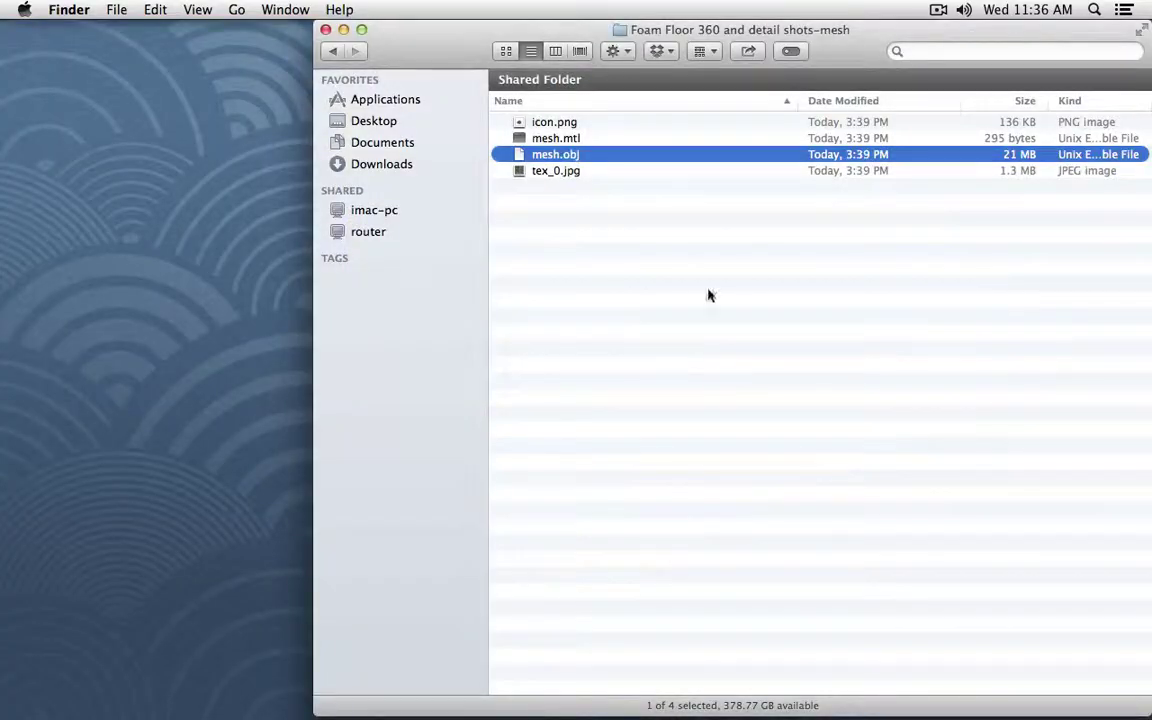
pyautogui.press('super+w')
pyautogui.click(1097, 358)
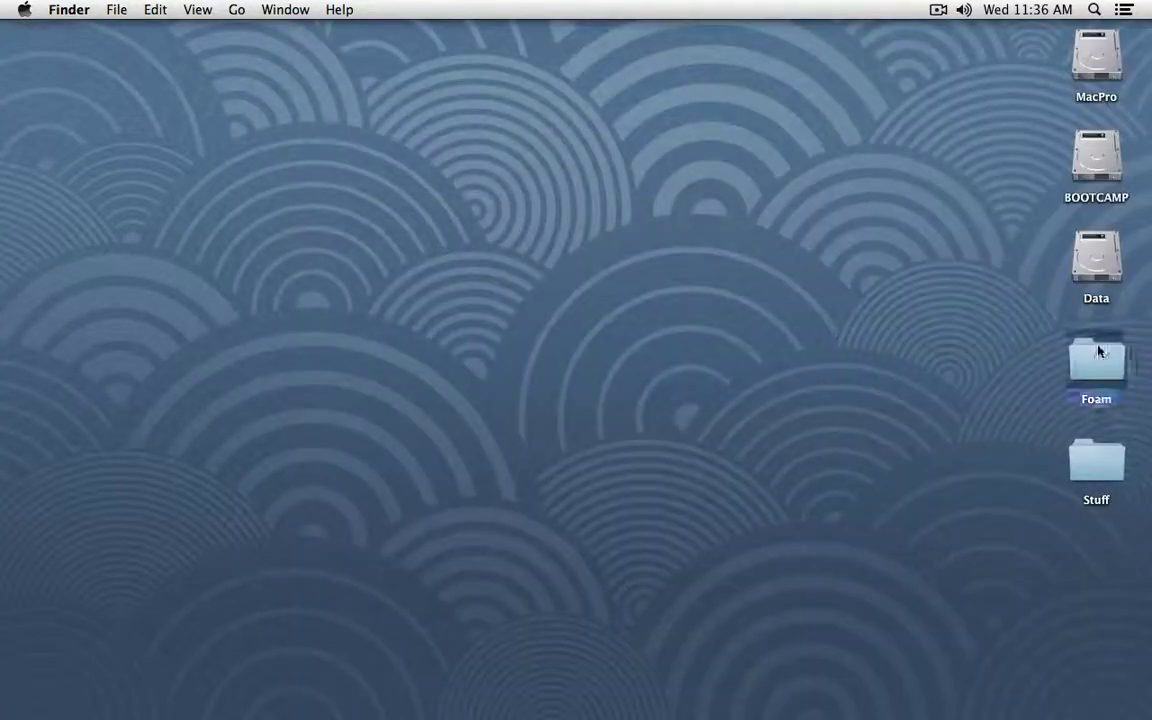
pyautogui.press('super+o')
pyautogui.press('super+a')
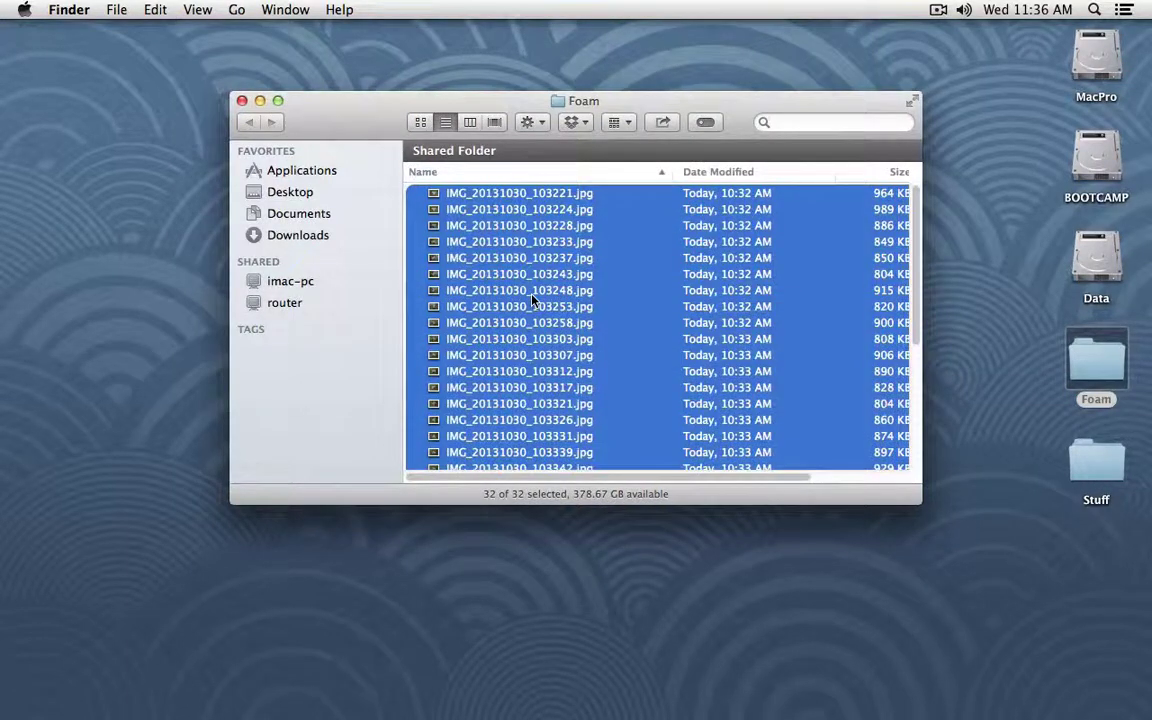
pyautogui.moveTo(335, 100); pyautogui.dragTo(240, 7)
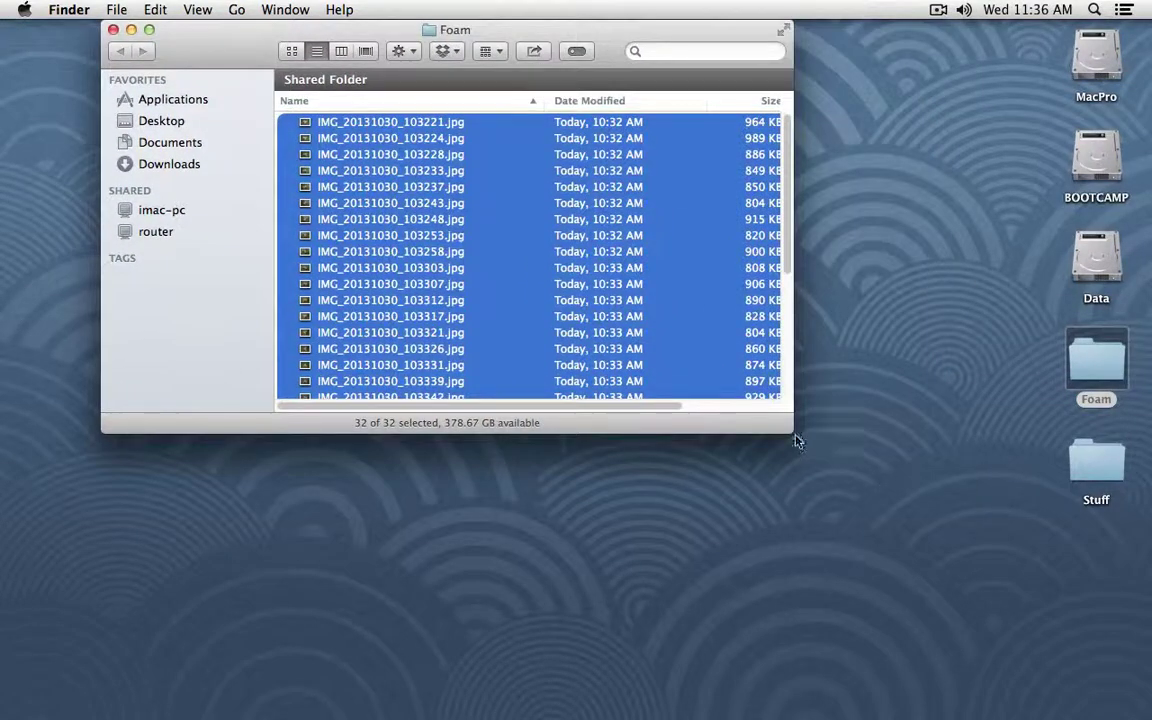
pyautogui.moveTo(797, 437); pyautogui.dragTo(946, 661)
# Step: Switch to icon view and Quick Look photos IMG_20131030_103221.jpg and IMG_20131030_103224.jpg
pyautogui.press('Up')
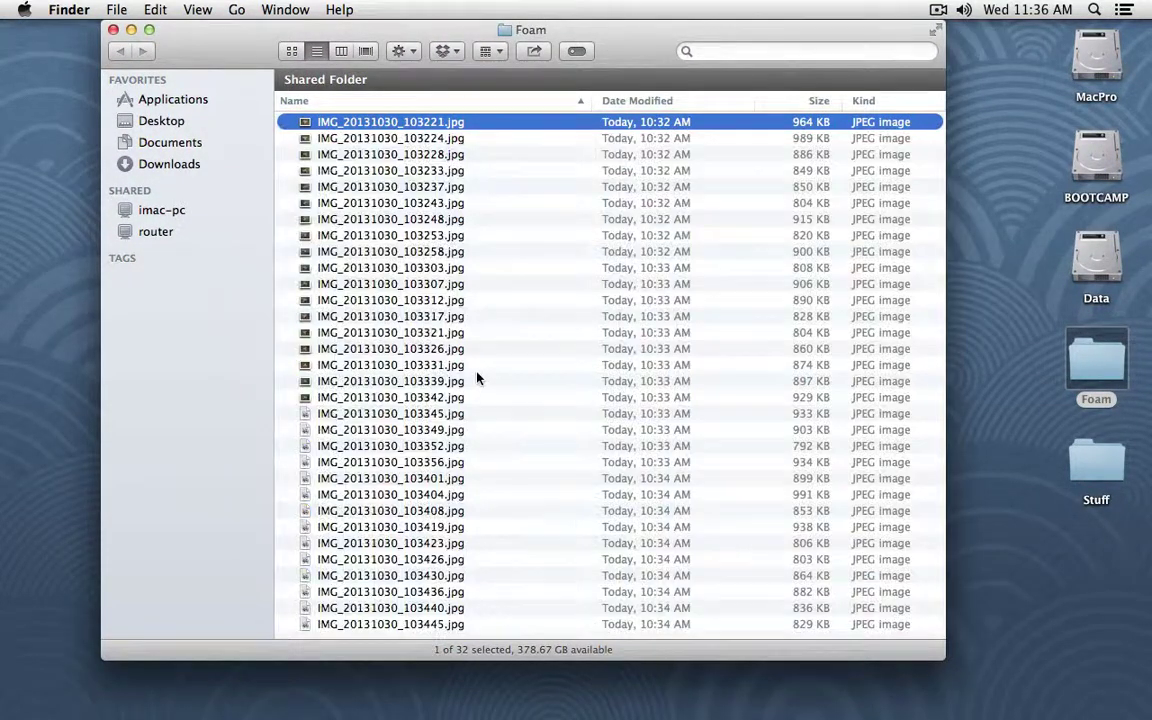
pyautogui.click(291, 51)
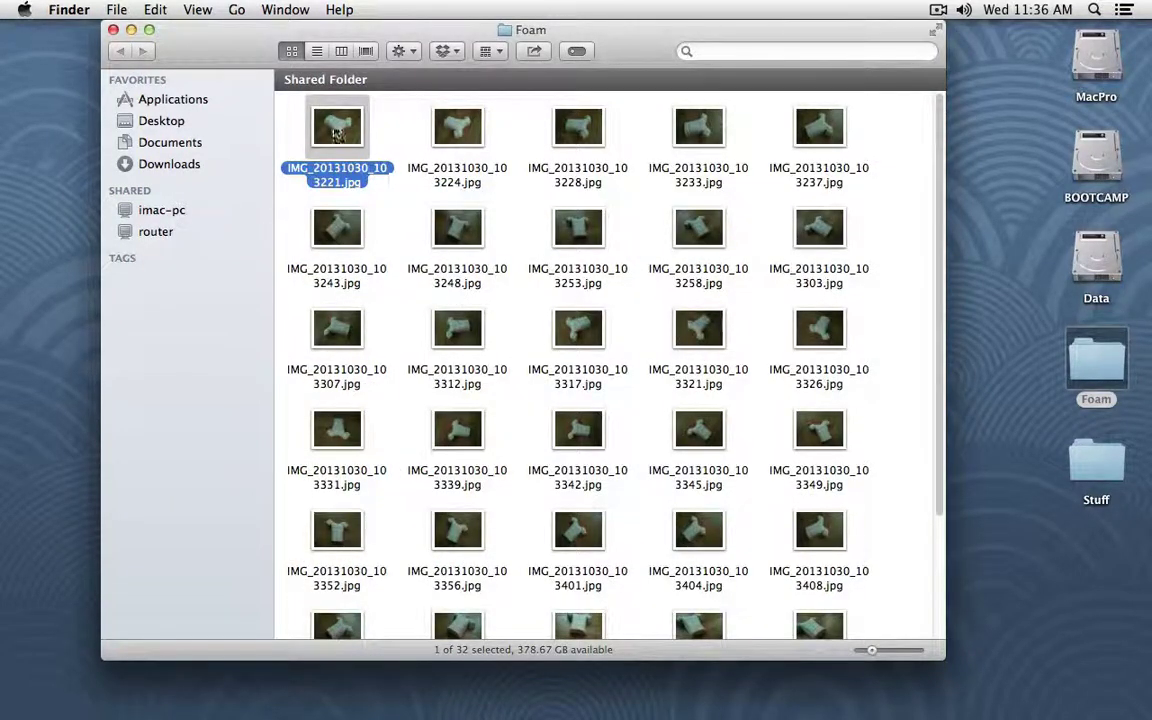
pyautogui.press('space')
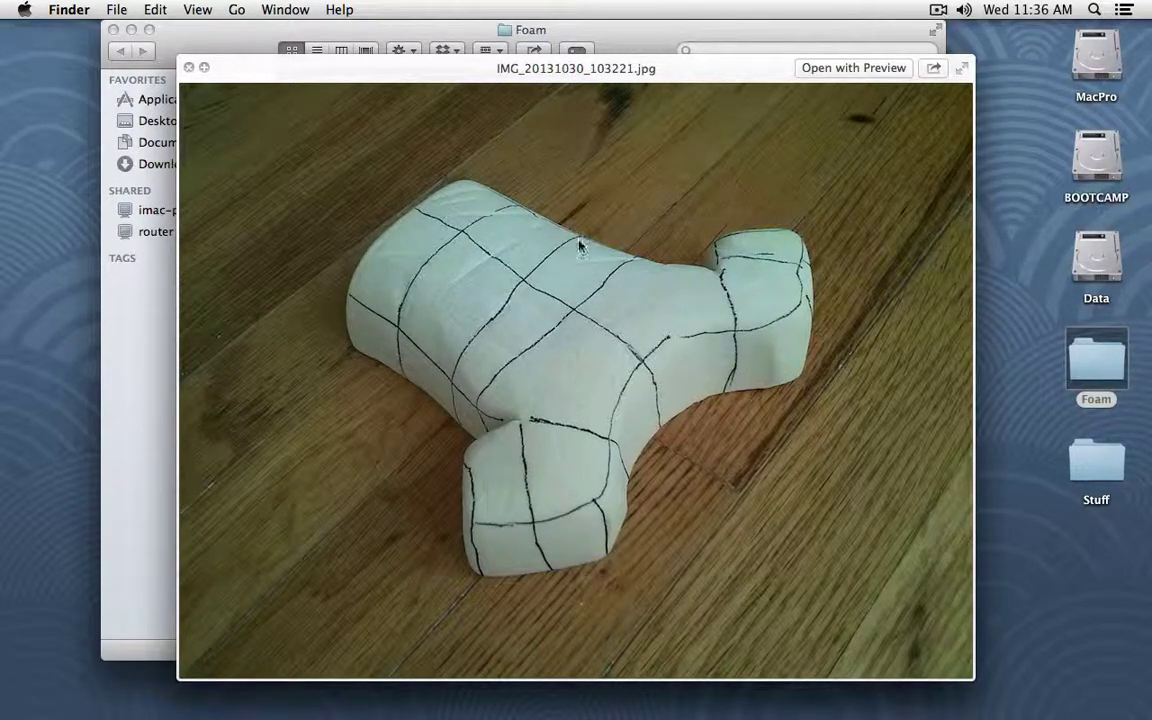
pyautogui.press('space')
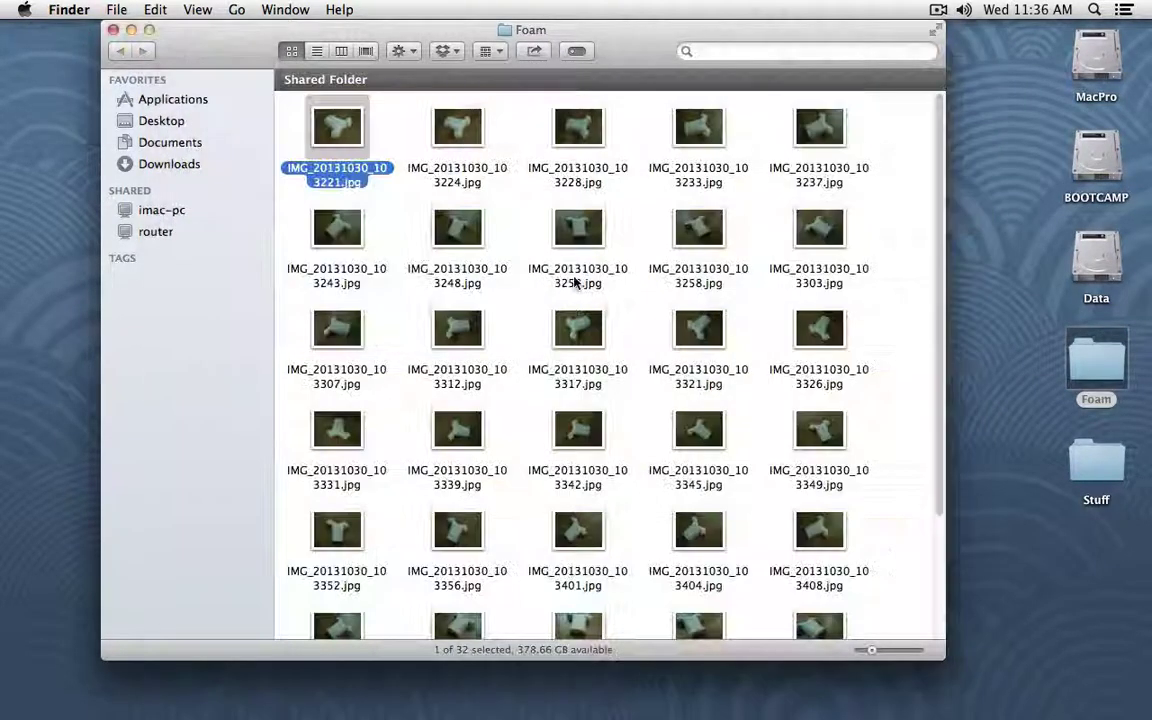
pyautogui.click(472, 121)
pyautogui.press('space')
pyautogui.press('Right')
pyautogui.press('Right')
pyautogui.press('Right')
pyautogui.press('space')
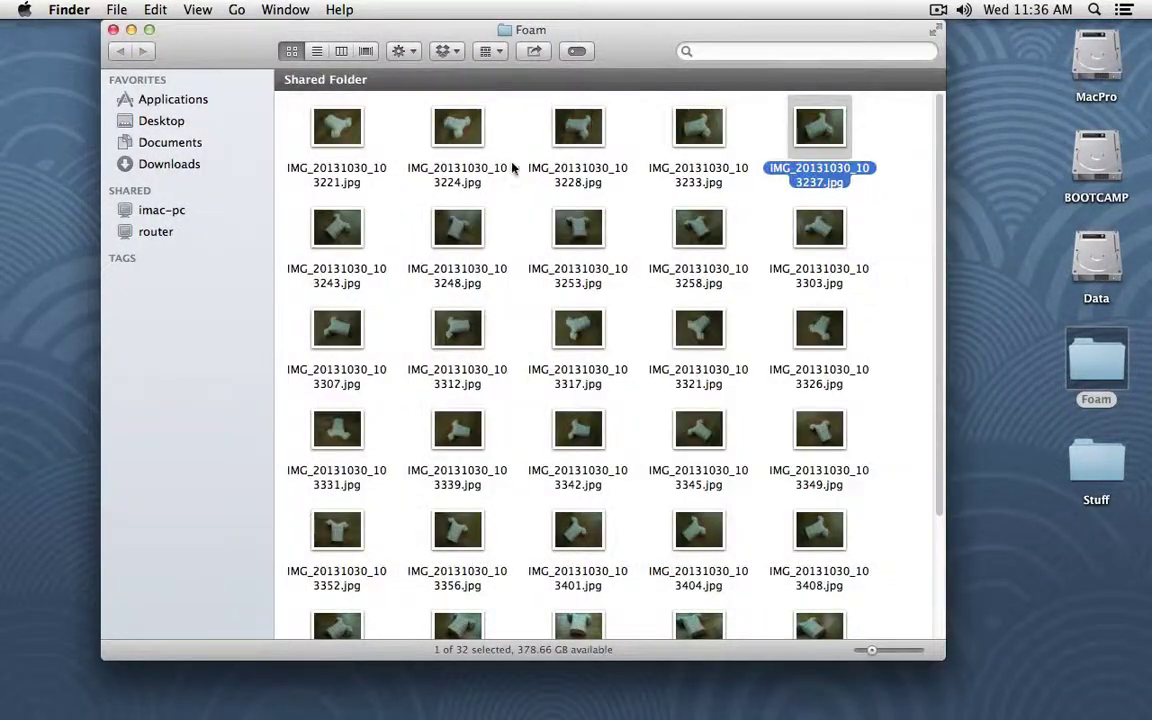
# Step: Preview IMG_20131030_103243.jpg and its neighbours, then Quick Look all 32 photos together
pyautogui.click(325, 215)
pyautogui.press('space')
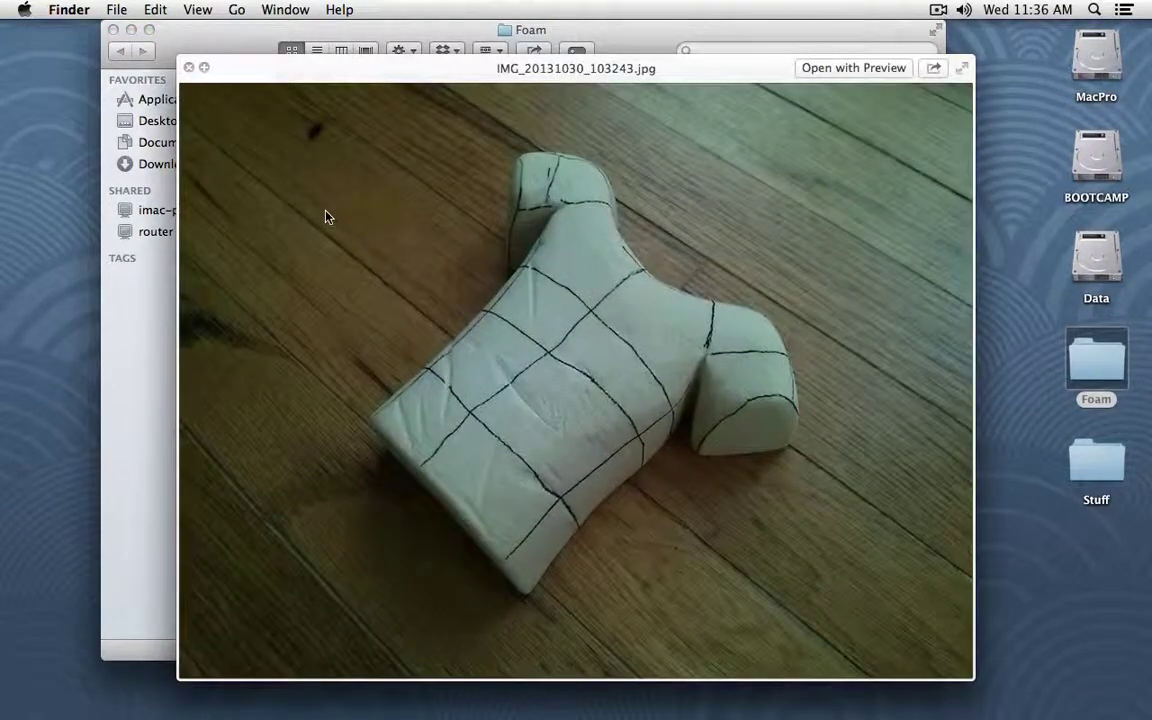
pyautogui.press('Right')
pyautogui.press('Right')
pyautogui.press('Left')
pyautogui.press('Left')
pyautogui.press('Right')
pyautogui.press('Right')
pyautogui.press('space')
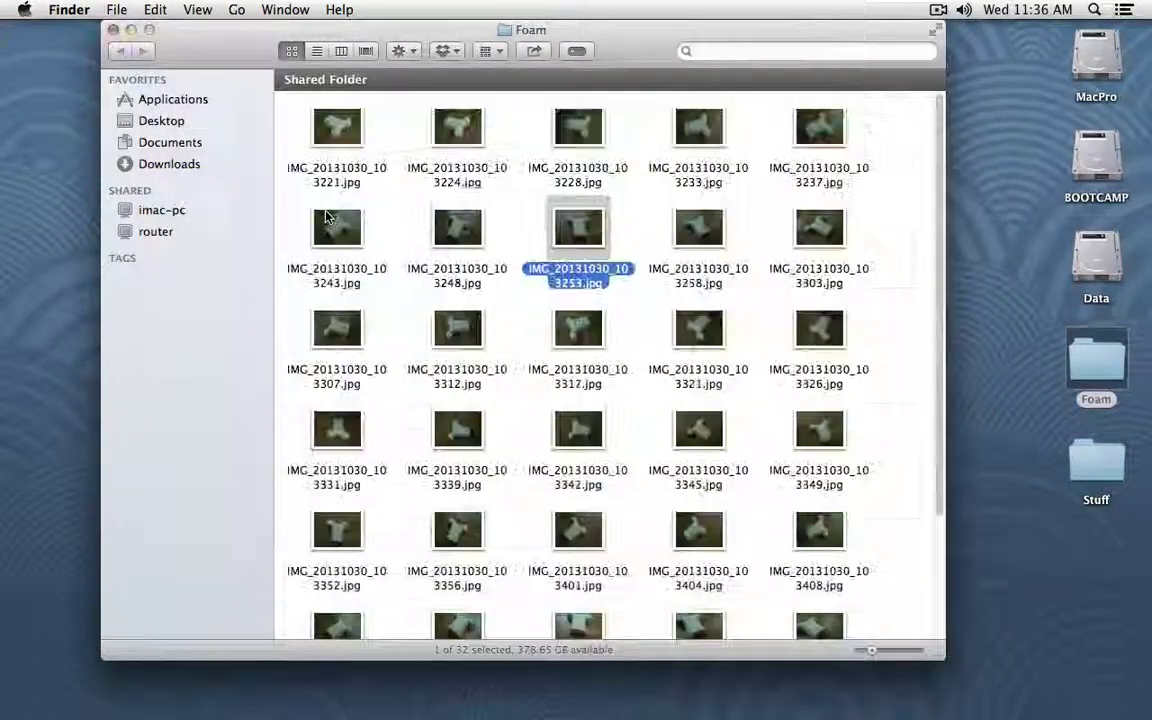
pyautogui.press('super+a')
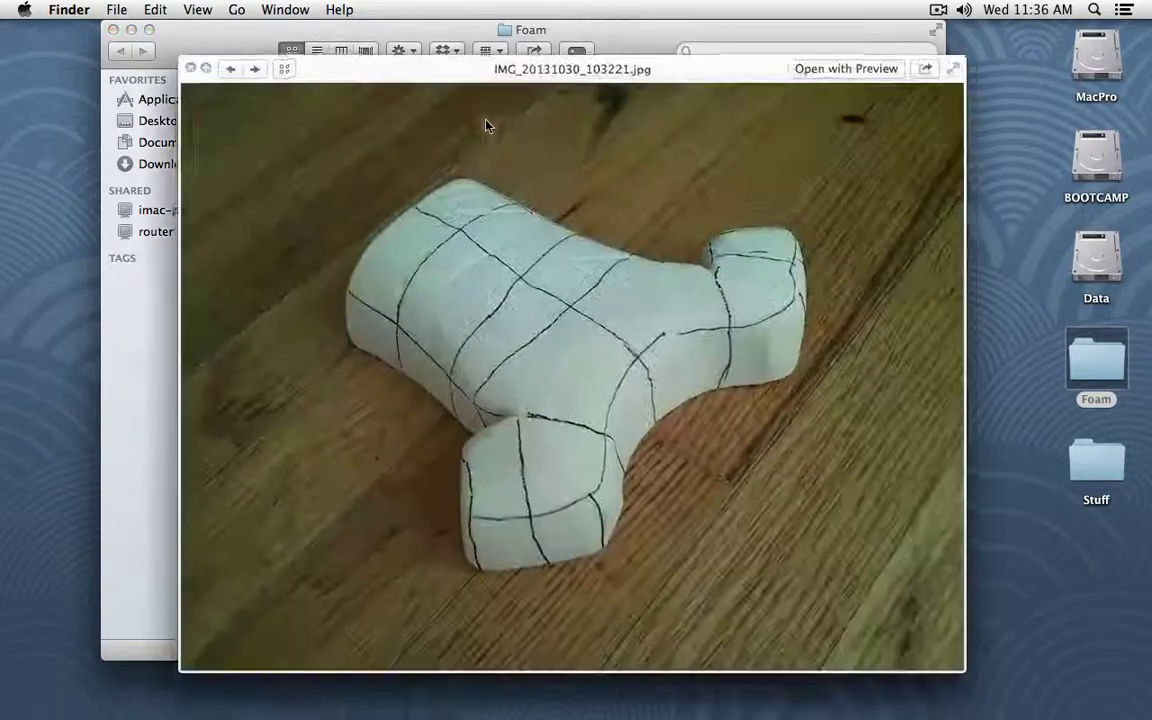
pyautogui.press('space')
# Step: Show the 32 foam photos as an index sheet, then page through them one by one
pyautogui.click(284, 68)
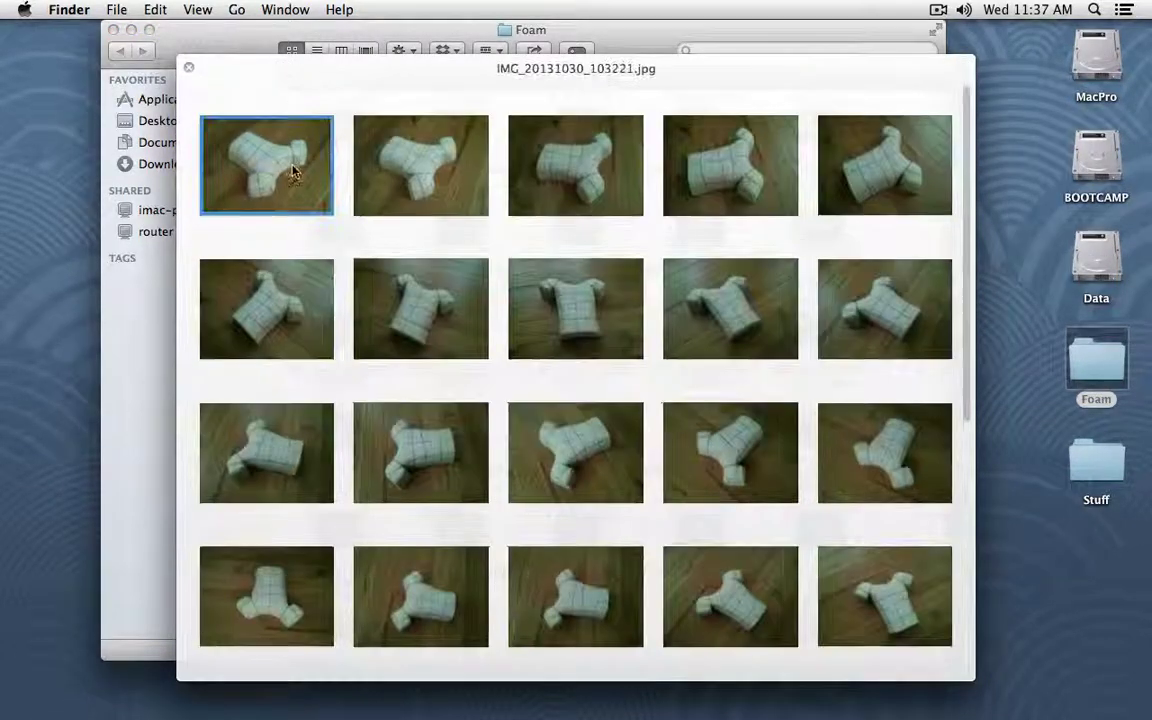
pyautogui.press('space')
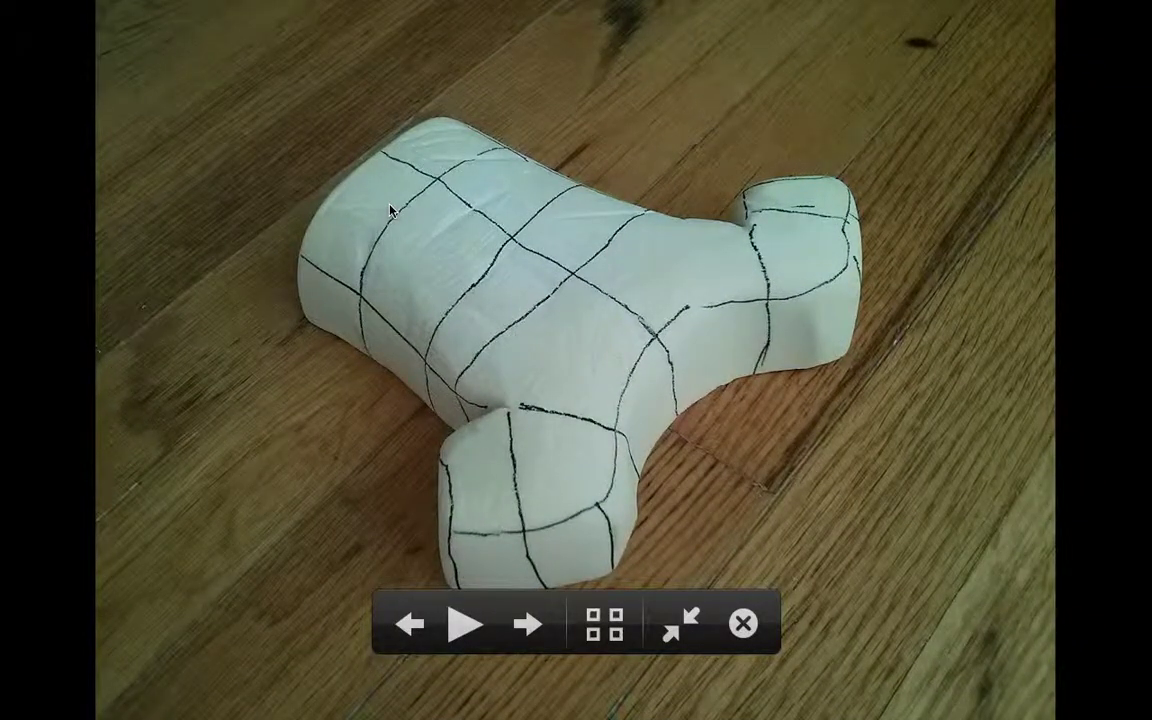
pyautogui.press('Right')
pyautogui.press('Right')
pyautogui.press('Right')
pyautogui.press('Right')
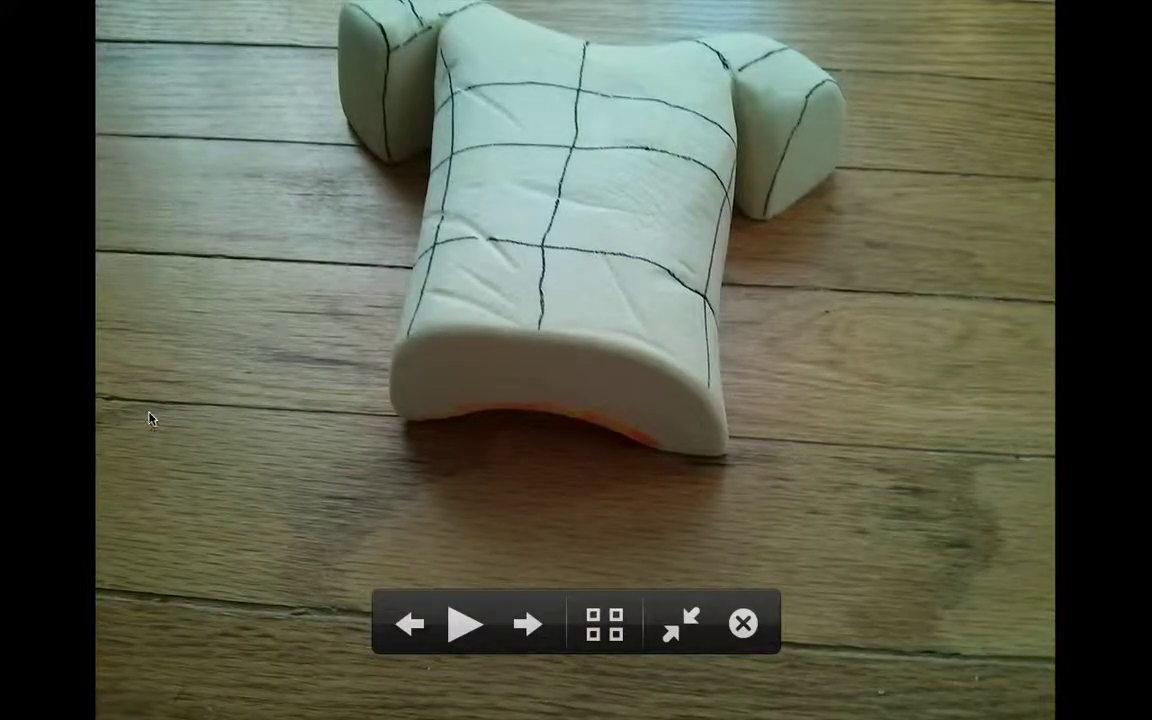
pyautogui.press('Right')
pyautogui.press('Right')
pyautogui.press('Right')
pyautogui.press('Right')
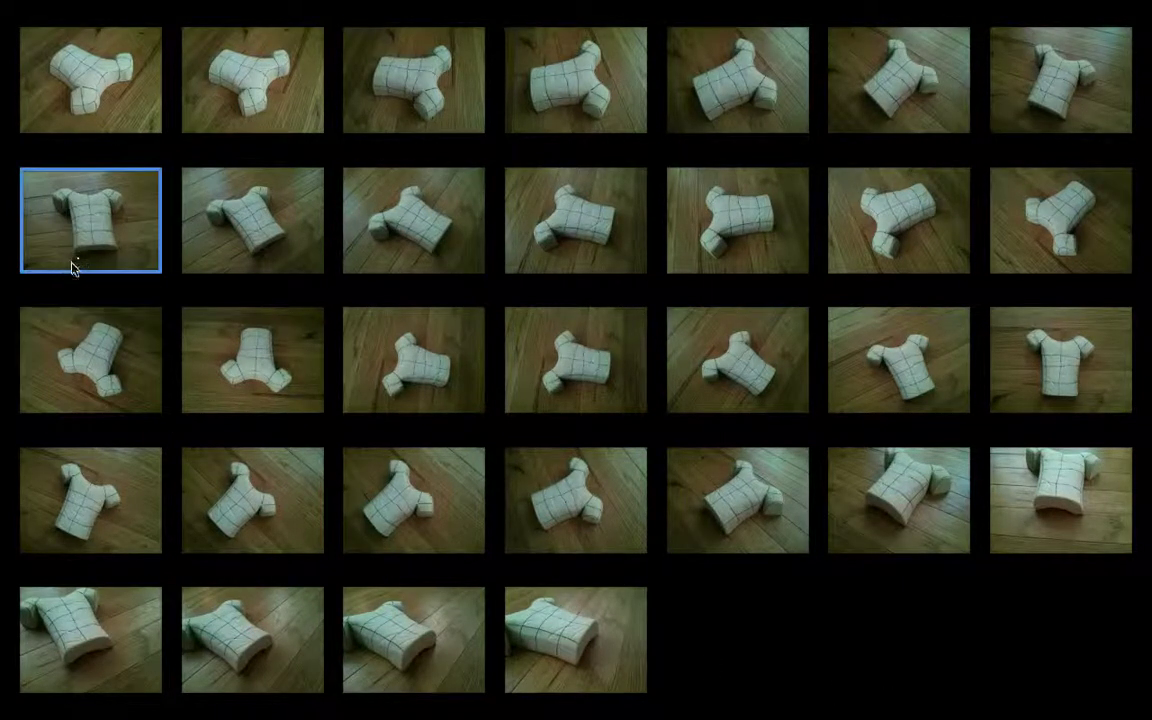
pyautogui.moveTo(77, 268)
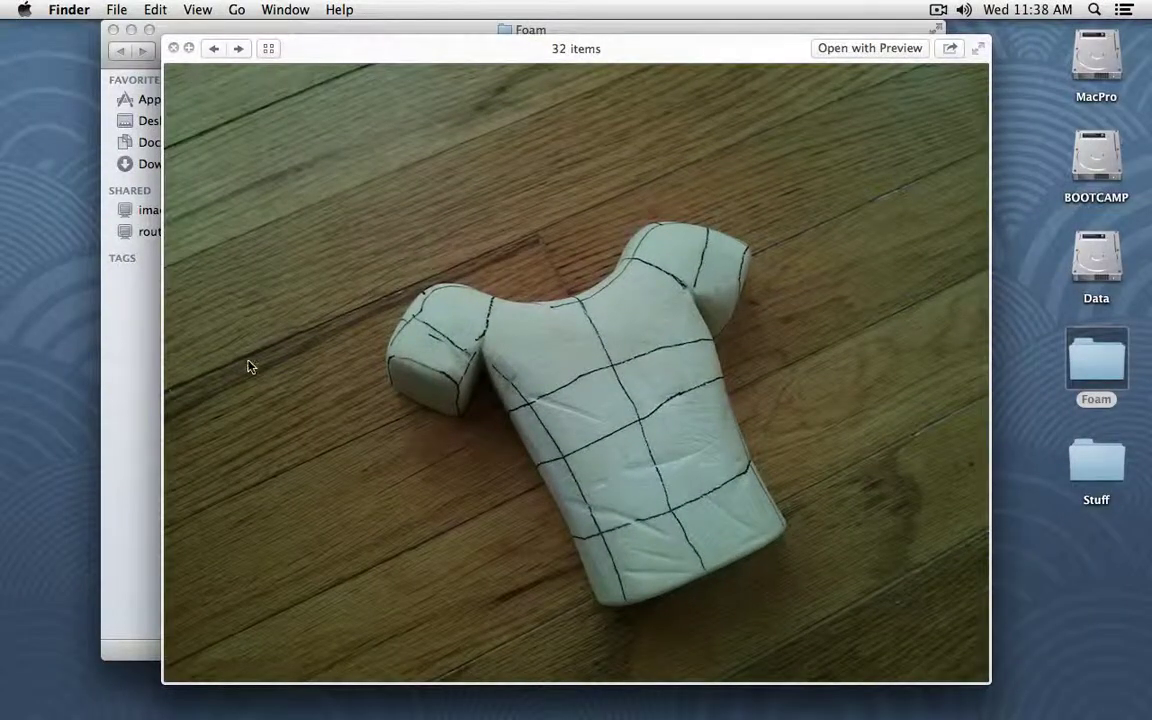
# Step: Back in Blender, orbit the t-shirt scan, then snap to a straight top view in solid shading
pyautogui.press('super+Tab')
pyautogui.moveTo(676, 465); pyautogui.dragTo(425, 427, button='middle')
pyautogui.moveTo(759, 437); pyautogui.dragTo(506, 417, button='middle')
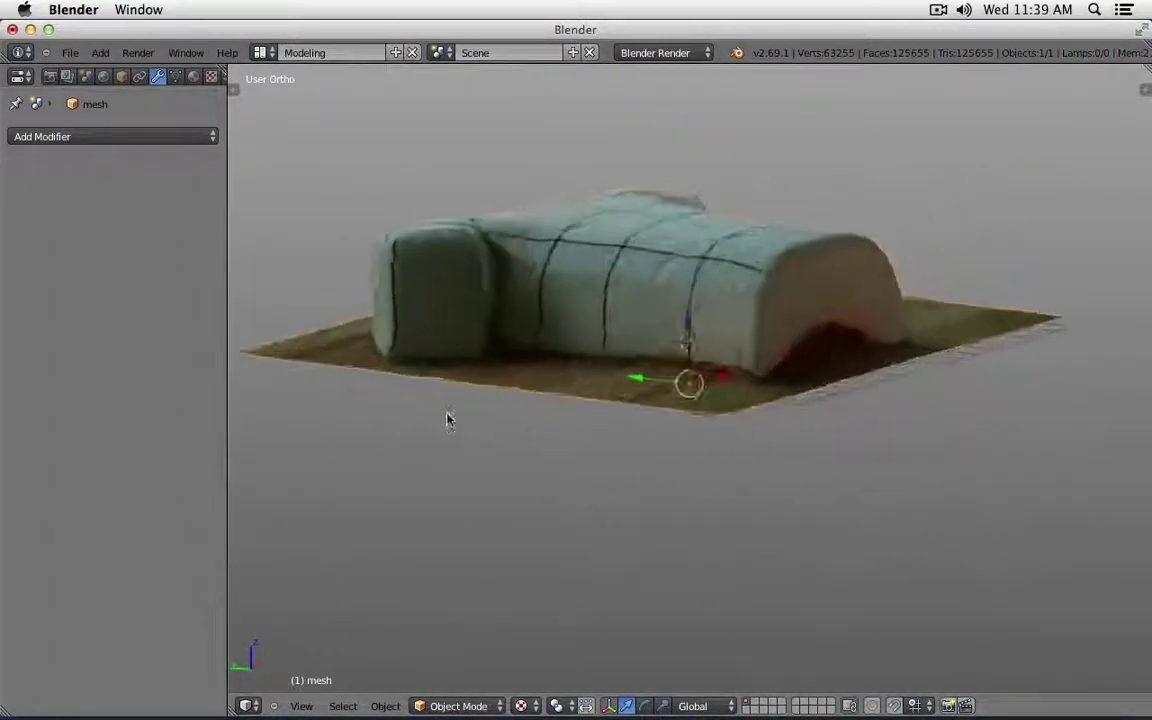
pyautogui.moveTo(437, 420); pyautogui.dragTo(365, 513, button='middle')
pyautogui.press('KP_7')
pyautogui.press('z')
pyautogui.press('z')
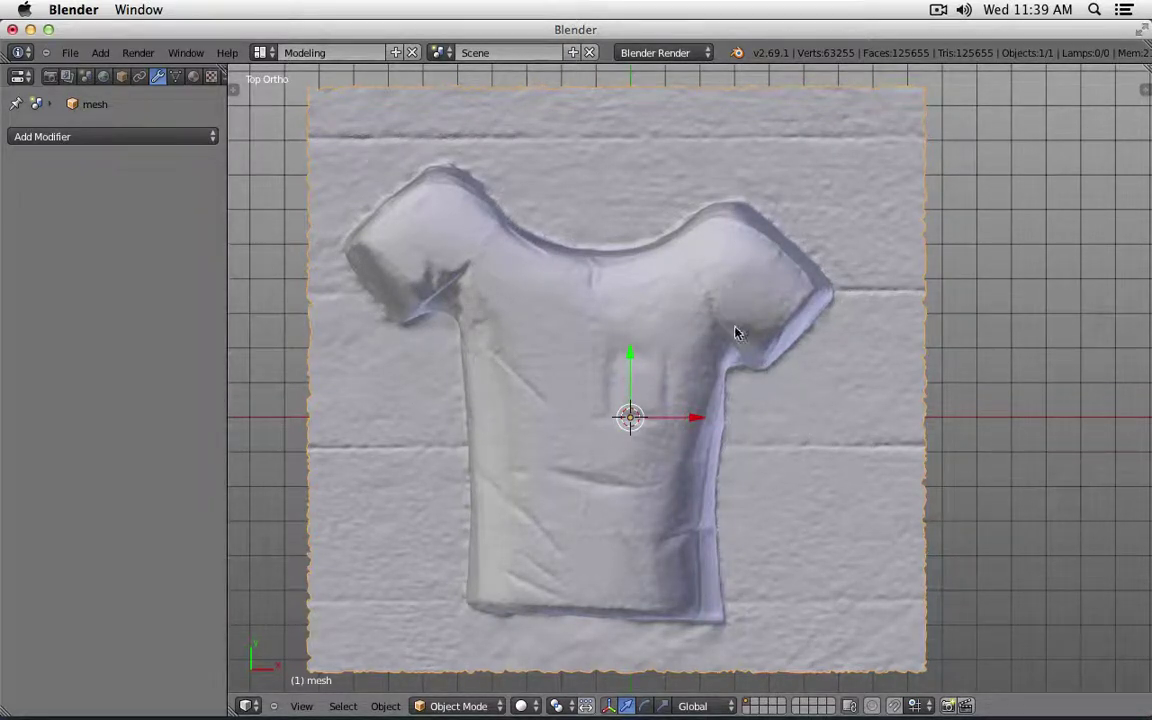
# Step: Circle both armpits of the shirt with the grease pencil, then return to Finder's photo preview
pyautogui.moveTo(737, 308)
pyautogui.mouseDown()
pyautogui.moveTo(693, 368)
pyautogui.moveTo(771, 352)
pyautogui.mouseUp()
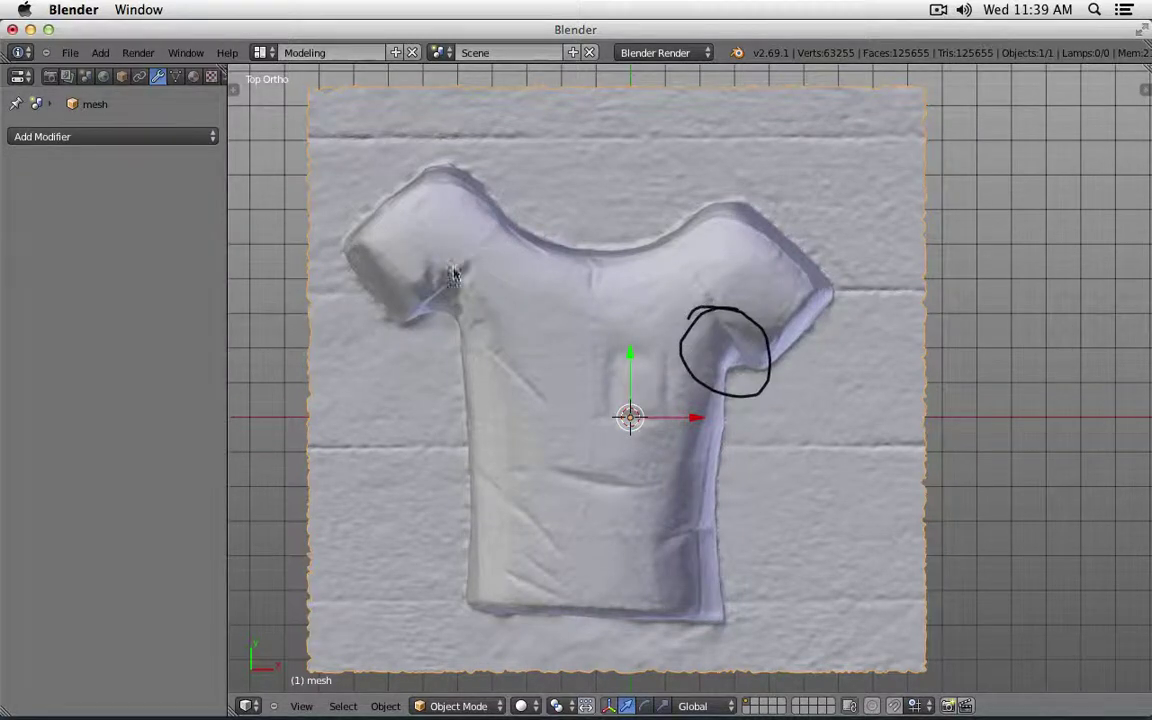
pyautogui.moveTo(455, 258)
pyautogui.mouseDown()
pyautogui.moveTo(442, 320)
pyautogui.moveTo(430, 262)
pyautogui.moveTo(430, 318)
pyautogui.mouseUp()
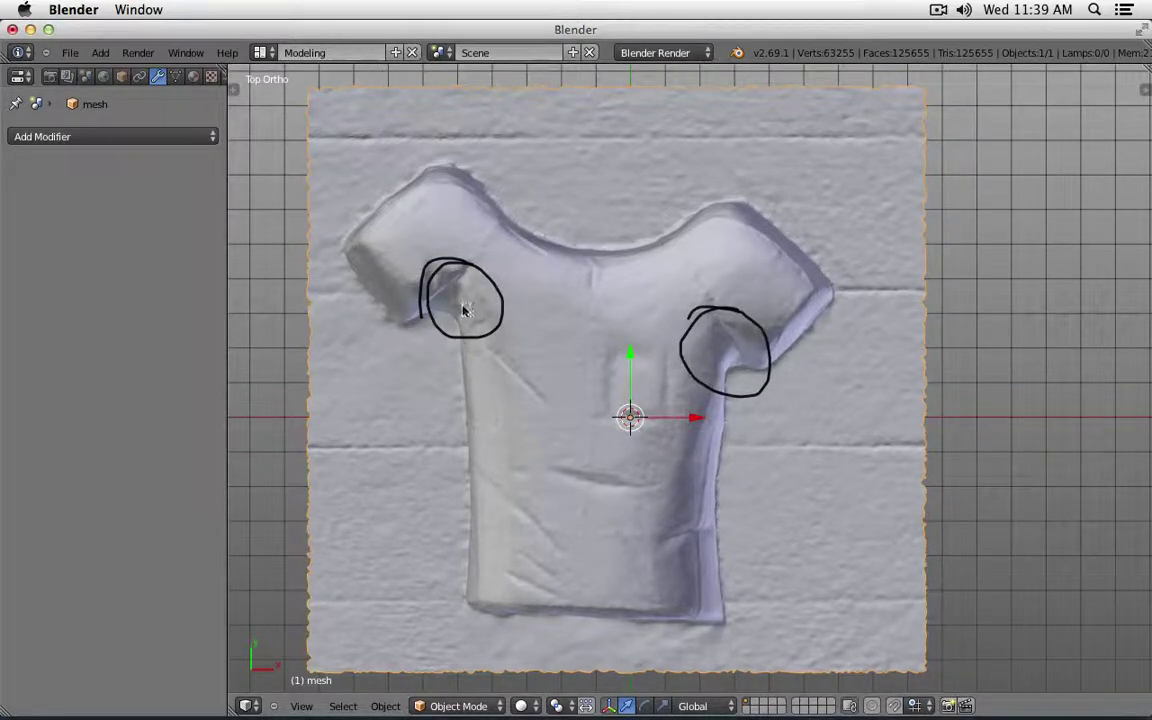
pyautogui.press('super+Tab')
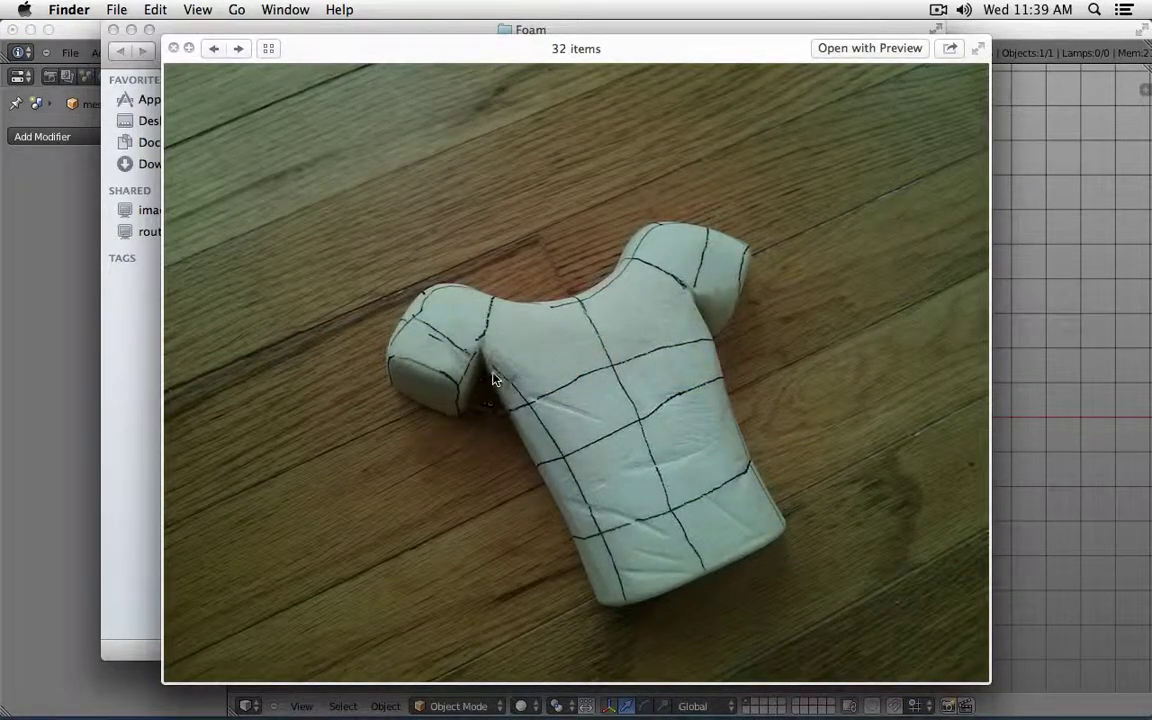
# Step: Flip back and forth through the foam T-shirt photos around IMG_20131030_103401.jpg
pyautogui.press('Right')
pyautogui.press('Right')
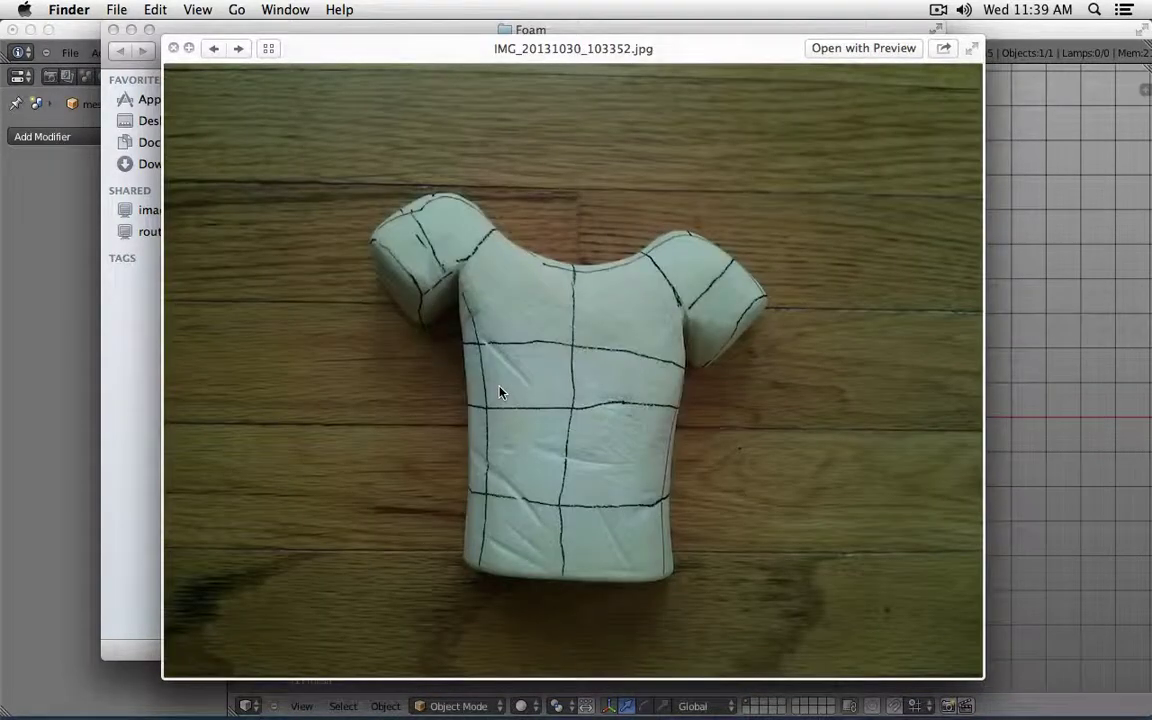
pyautogui.press('Right')
pyautogui.press('Right')
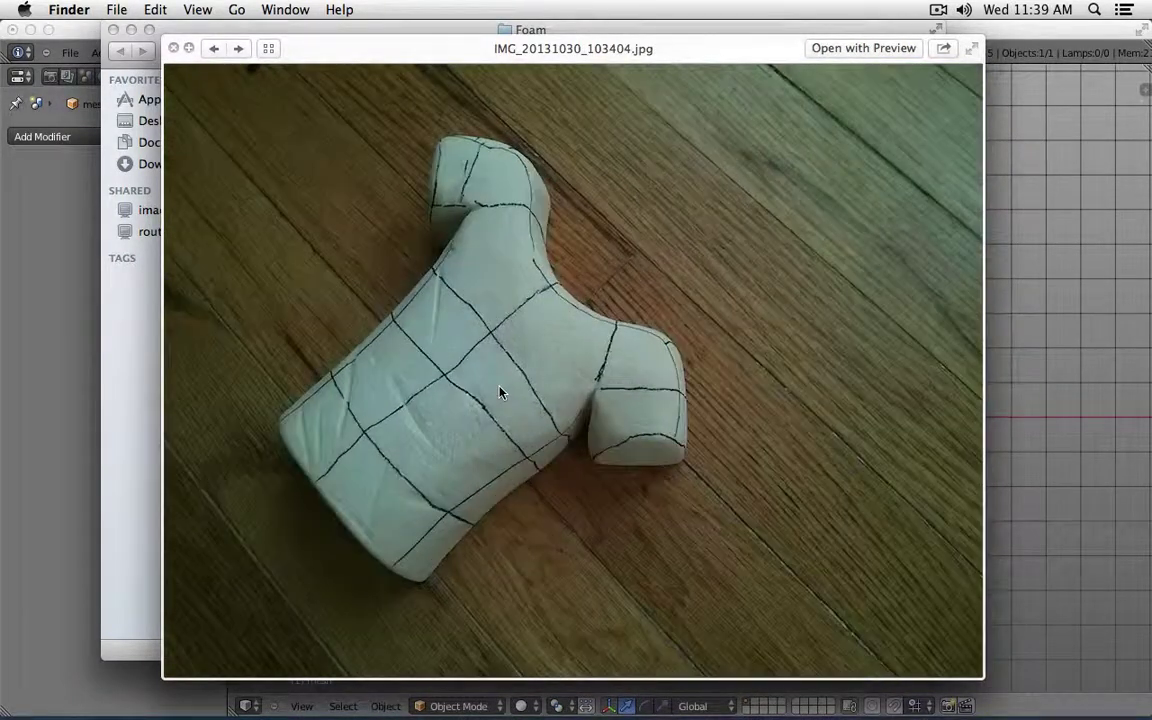
pyautogui.press('Left')
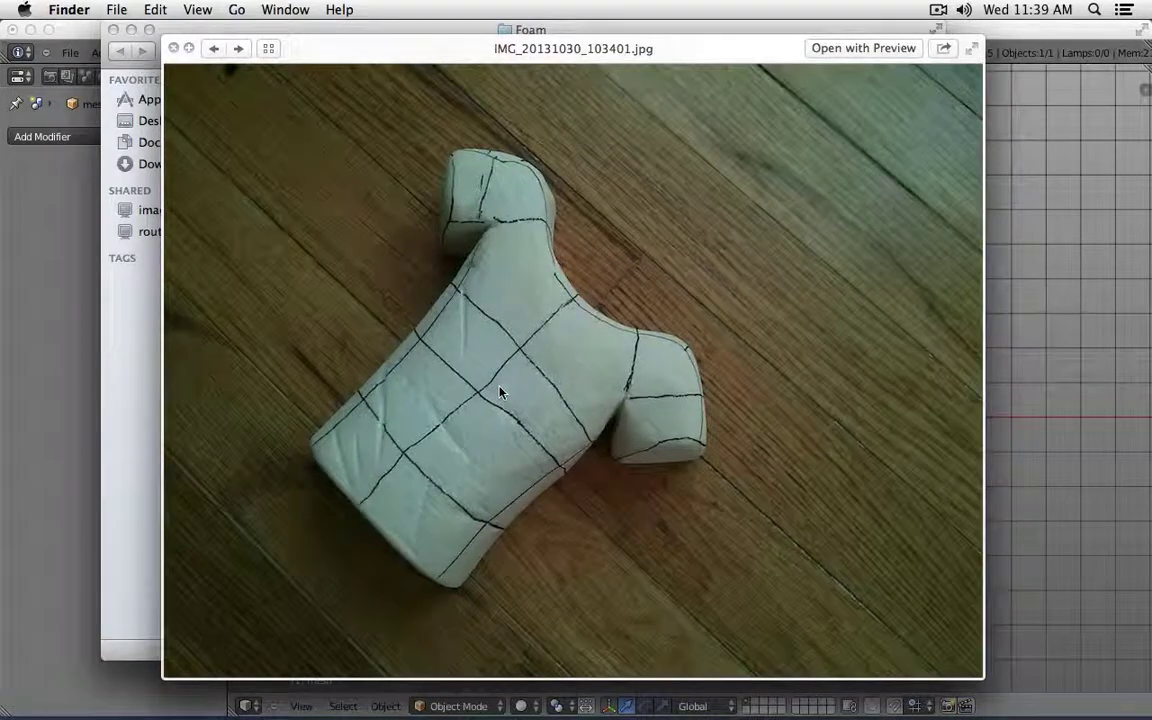
pyautogui.press('Right')
pyautogui.press('Right')
pyautogui.press('Left')
pyautogui.press('Left')
pyautogui.press('Right')
pyautogui.press('Left')
# Step: Advance past IMG_20131030_103404.jpg through the remaining photos, then close Quick Look and return to Blender
pyautogui.press('Right')
pyautogui.press('Left')
pyautogui.press('Right')
pyautogui.press('Left')
pyautogui.press('Right')
pyautogui.press('Right')
pyautogui.press('Right')
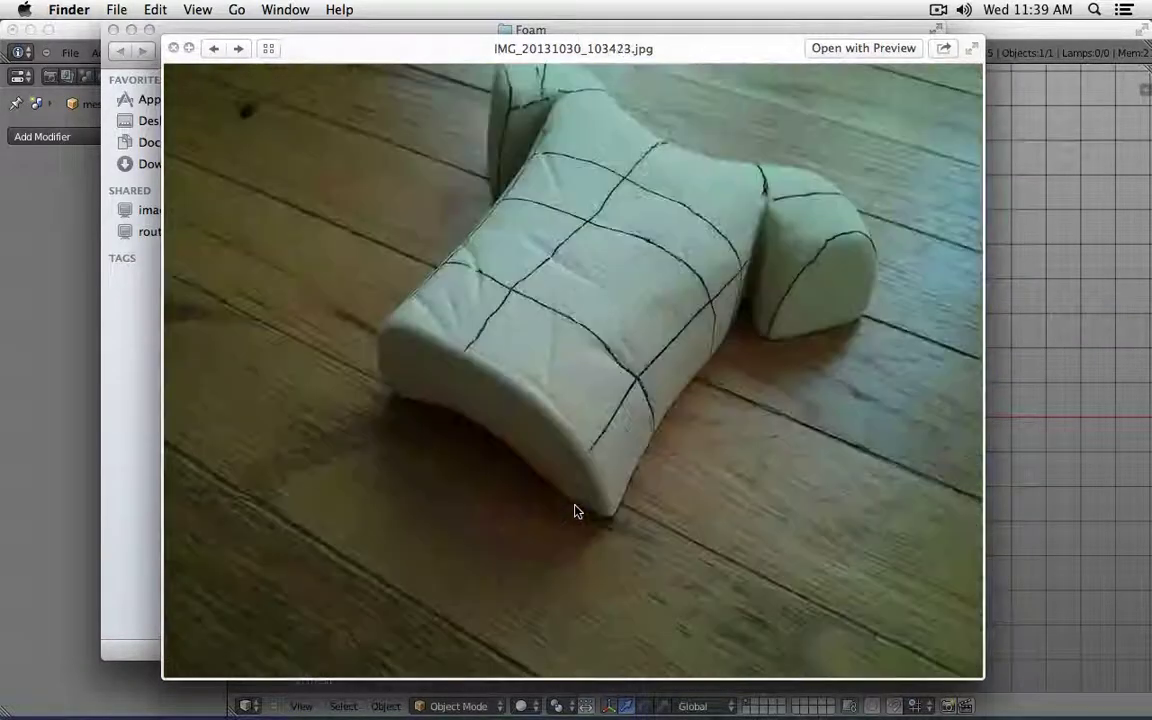
pyautogui.press('Right')
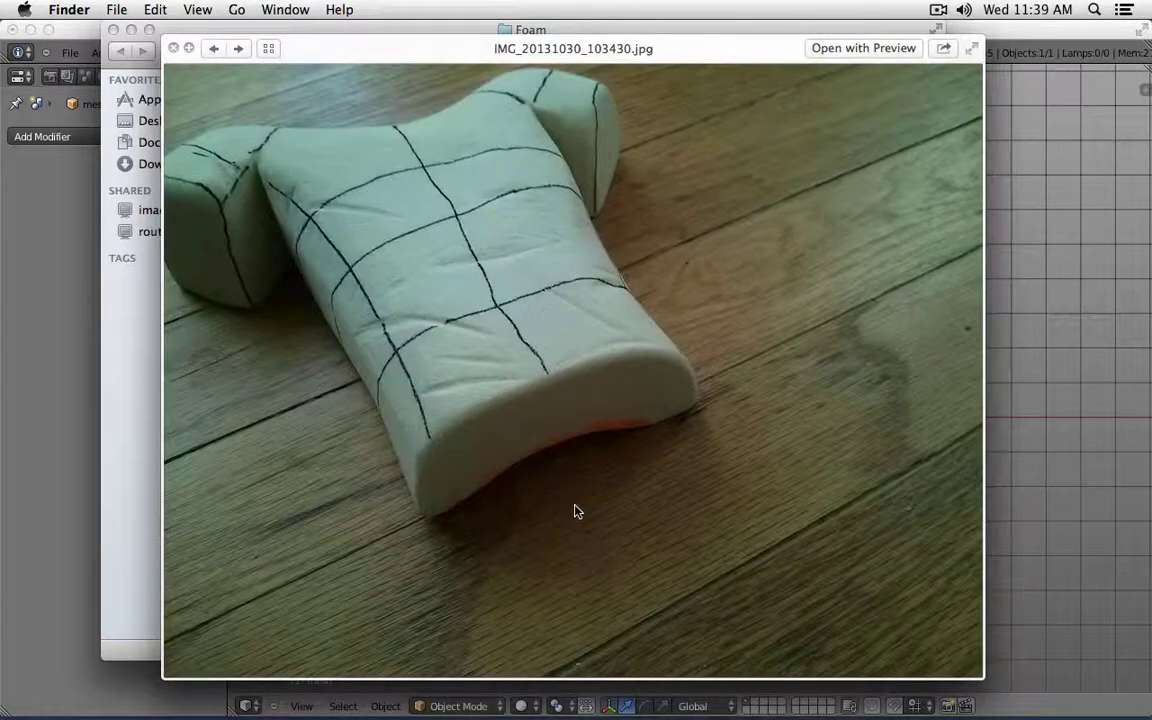
pyautogui.press('space')
pyautogui.click(57, 265)
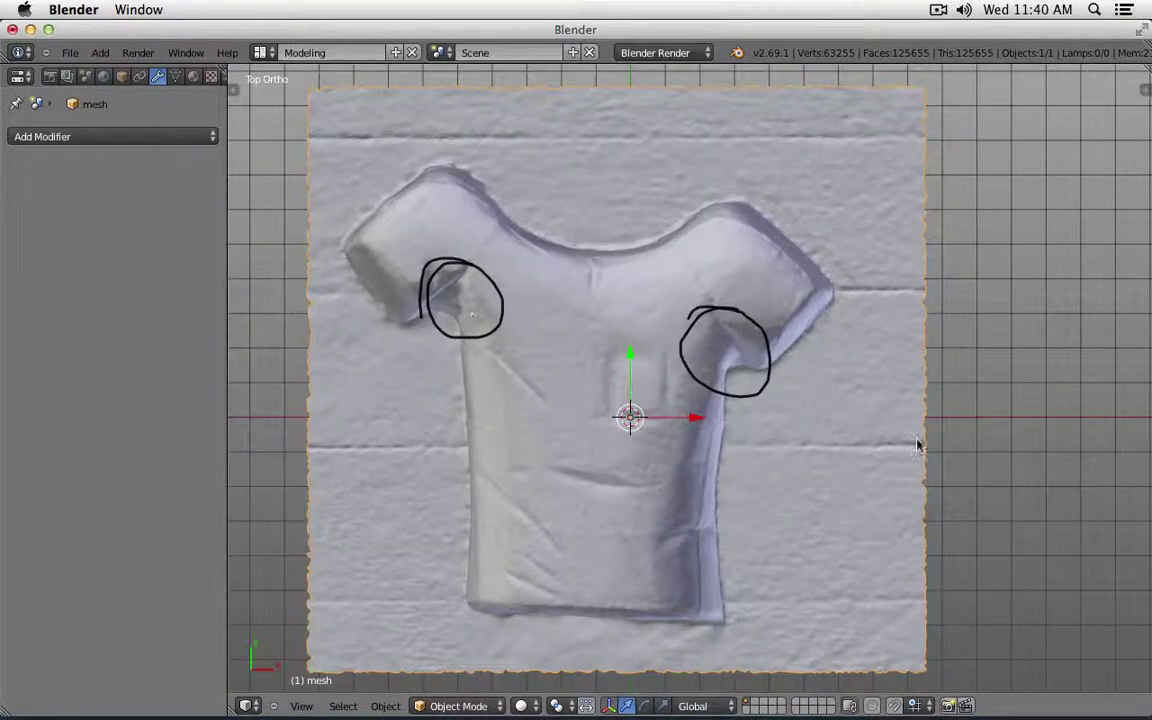
# Step: Orbit the T-shirt scan to a tilted view, the opposite side, and a steep view from above
pyautogui.moveTo(1013, 470); pyautogui.dragTo(845, 355, button='middle')
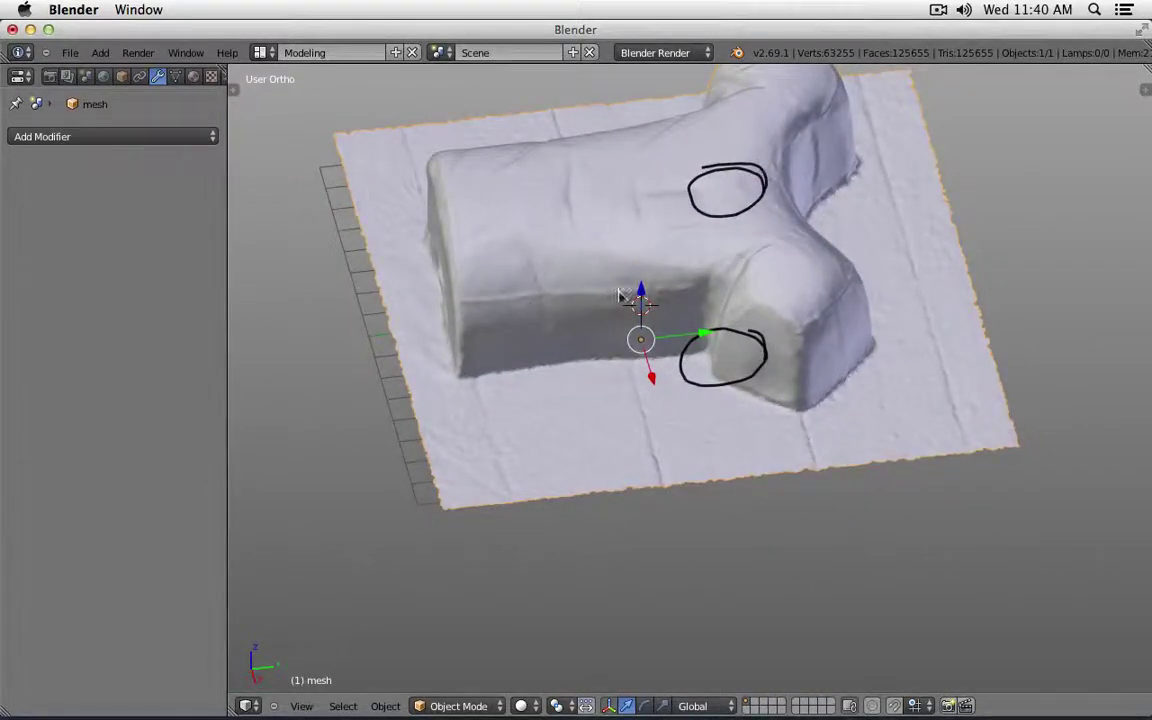
pyautogui.moveTo(838, 311); pyautogui.dragTo(597, 307, button='middle')
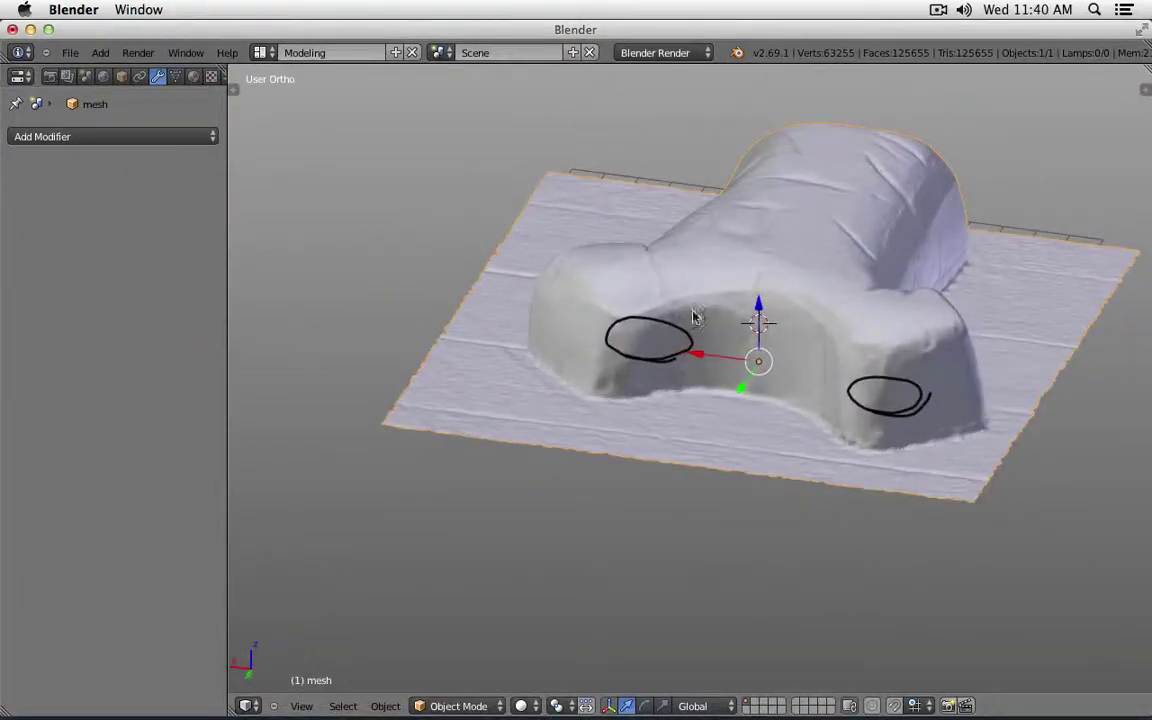
pyautogui.moveTo(1003, 352)
pyautogui.mouseDown(button='middle')
pyautogui.moveTo(887, 357)
pyautogui.moveTo(866, 532)
pyautogui.moveTo(835, 455)
pyautogui.moveTo(830, 344)
pyautogui.moveTo(769, 363)
pyautogui.moveTo(733, 522)
pyautogui.moveTo(615, 494)
pyautogui.moveTo(615, 556)
pyautogui.moveTo(635, 535)
pyautogui.moveTo(630, 345)
pyautogui.moveTo(640, 383)
pyautogui.moveTo(663, 321)
pyautogui.moveTo(879, 353)
pyautogui.moveTo(995, 411)
pyautogui.moveTo(995, 496)
pyautogui.moveTo(1046, 496)
pyautogui.moveTo(1057, 391)
pyautogui.moveTo(1018, 368)
pyautogui.mouseUp(button='middle')
pyautogui.press('super+Tab')
pyautogui.press('super+Tab')
pyautogui.press('super+Tab')
pyautogui.press('super+Tab')
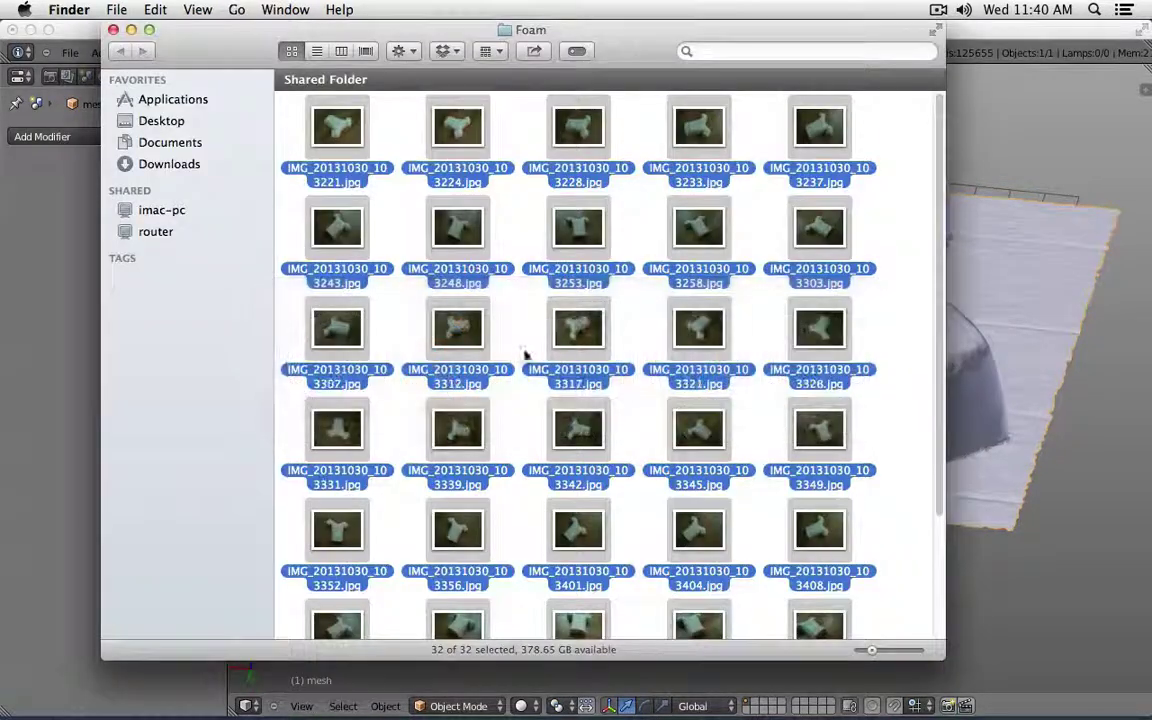
pyautogui.press('space')
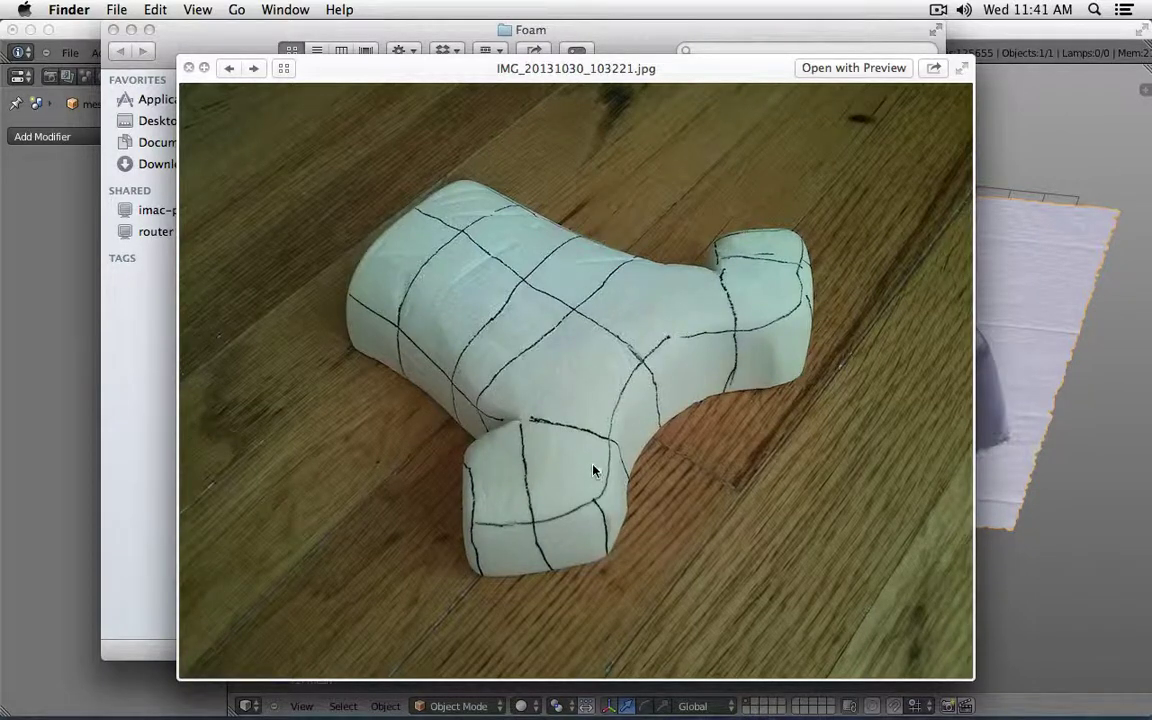
pyautogui.press('space')
# Step: Select the foam T-shirt mesh and orbit to look at it from above at several tilts
pyautogui.click(925, 440)
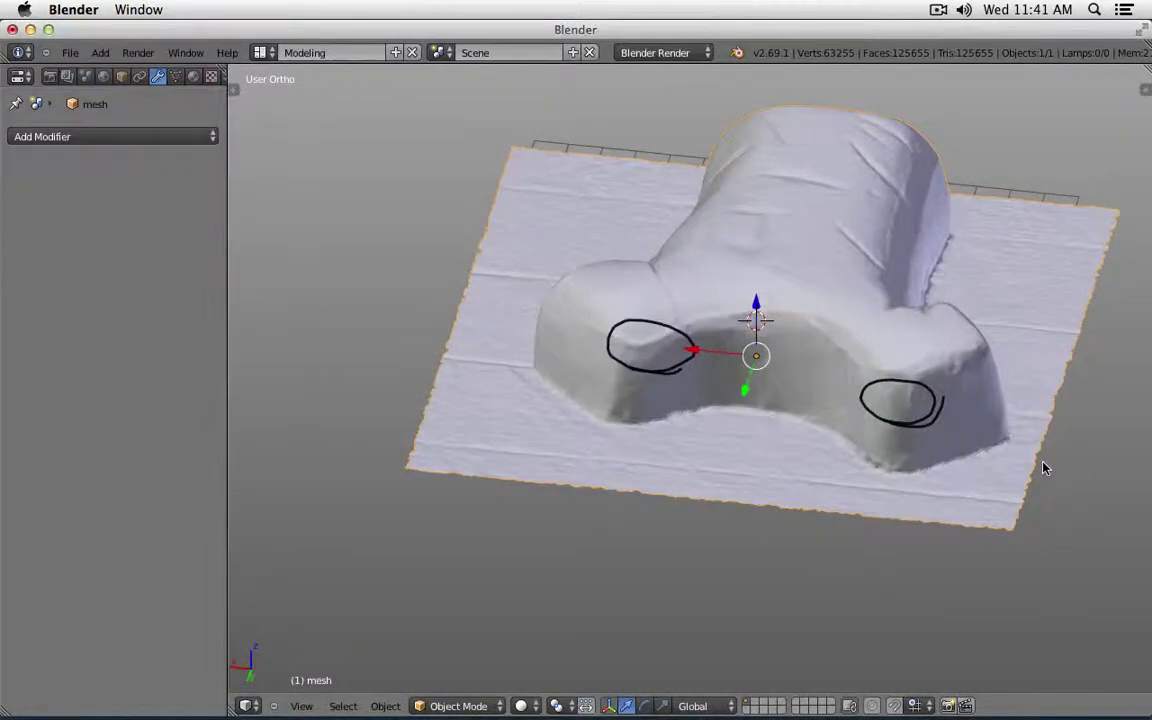
pyautogui.moveTo(1023, 437); pyautogui.dragTo(645, 417, button='middle')
pyautogui.rightClick(637, 335)
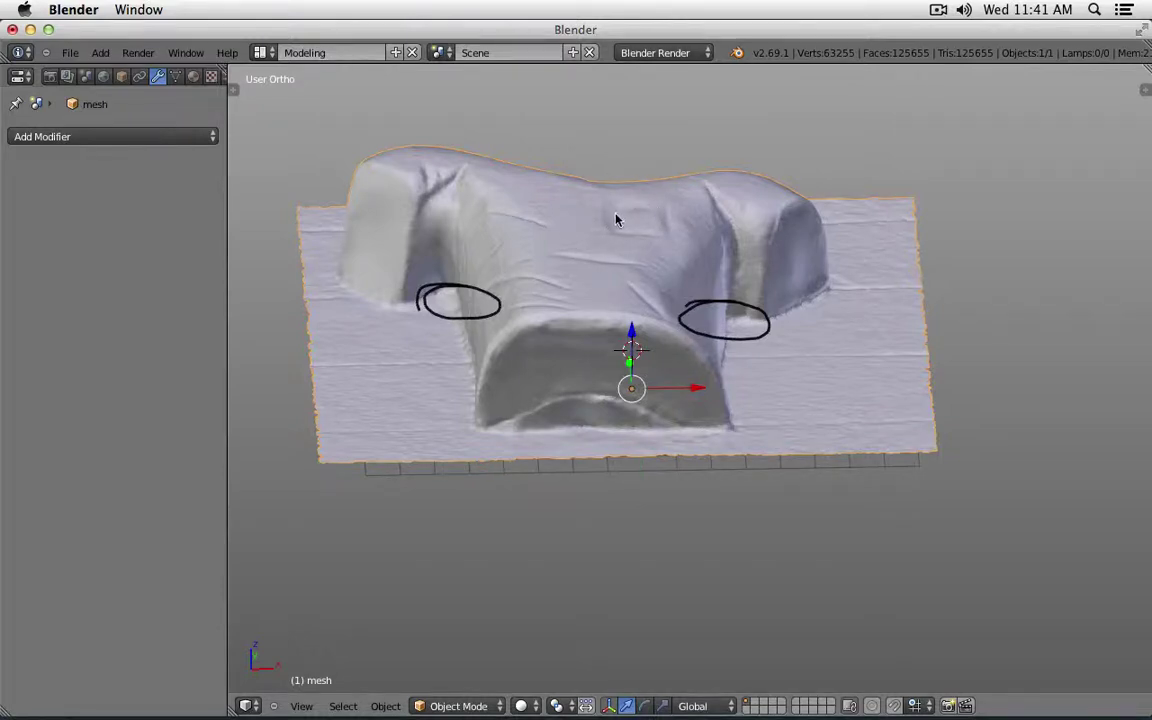
pyautogui.moveTo(753, 316); pyautogui.dragTo(746, 430, button='middle')
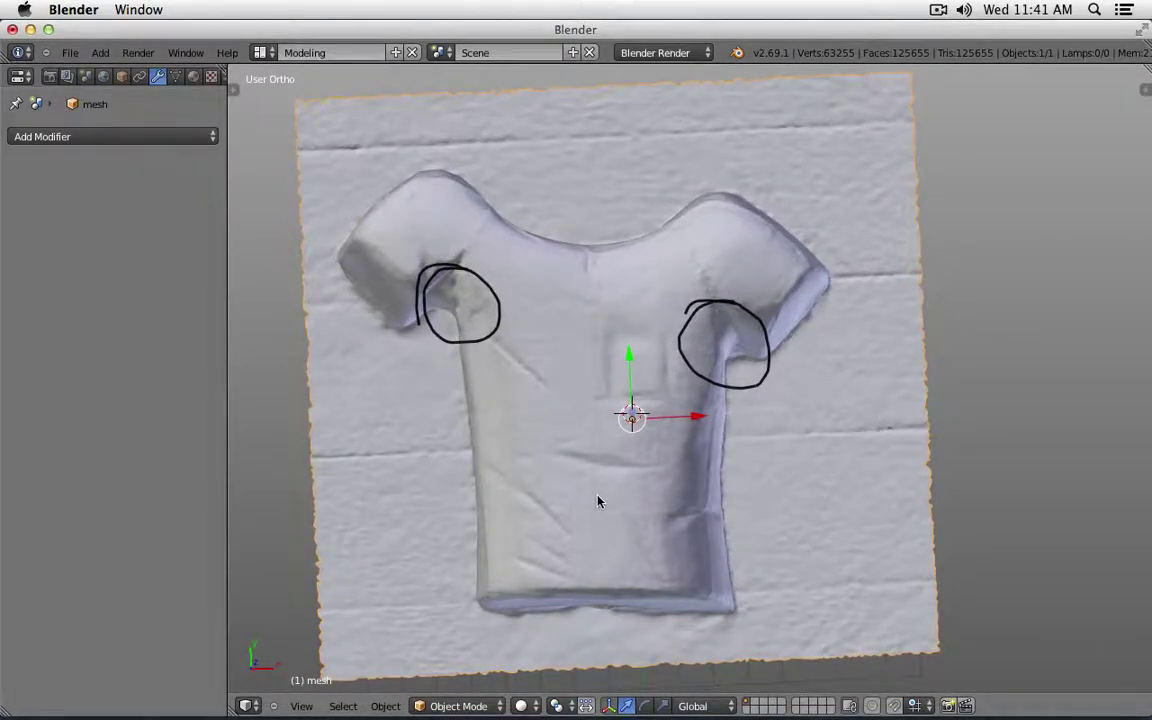
pyautogui.moveTo(598, 501); pyautogui.dragTo(672, 367, button='middle')
# Step: Settle on the straight Top Ortho view of the shirt and bring up the application switcher
pyautogui.press('KP_7')
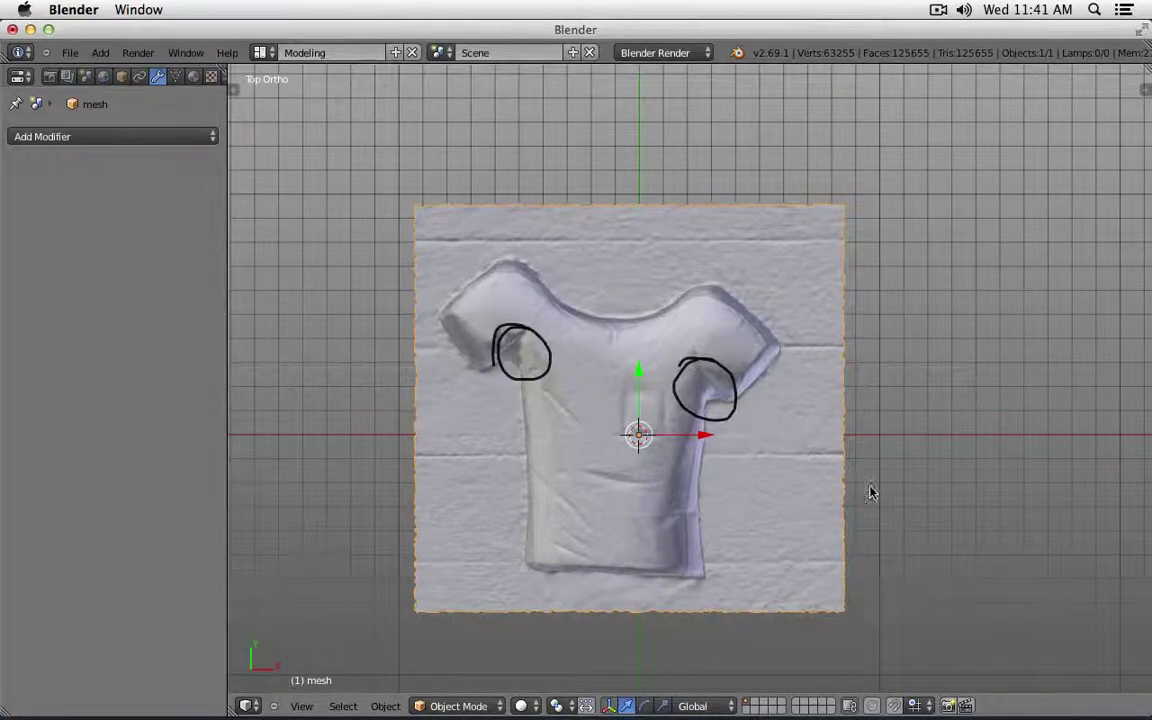
pyautogui.moveTo(882, 494); pyautogui.dragTo(778, 462, button='middle')
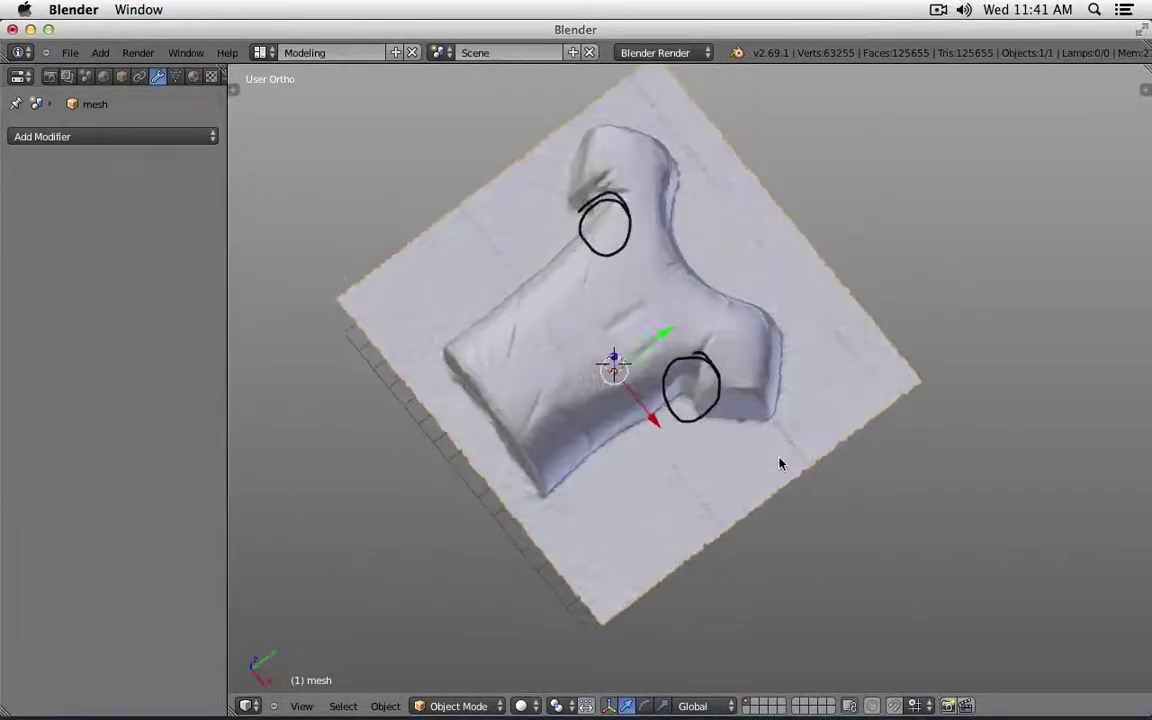
pyautogui.press('KP_7')
pyautogui.press('super+Tab')
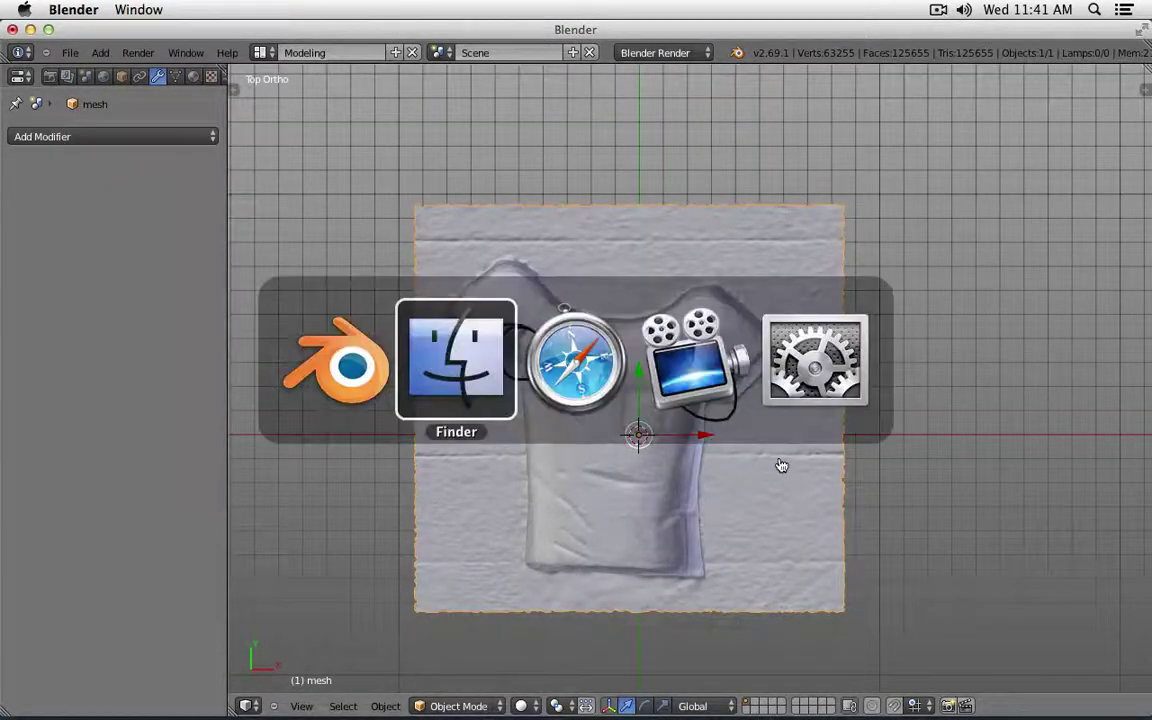
# Step: Switch to Safari and bring the Foam Floor 360 model page to the front
pyautogui.press('super+Tab')
pyautogui.press('super+Tab')
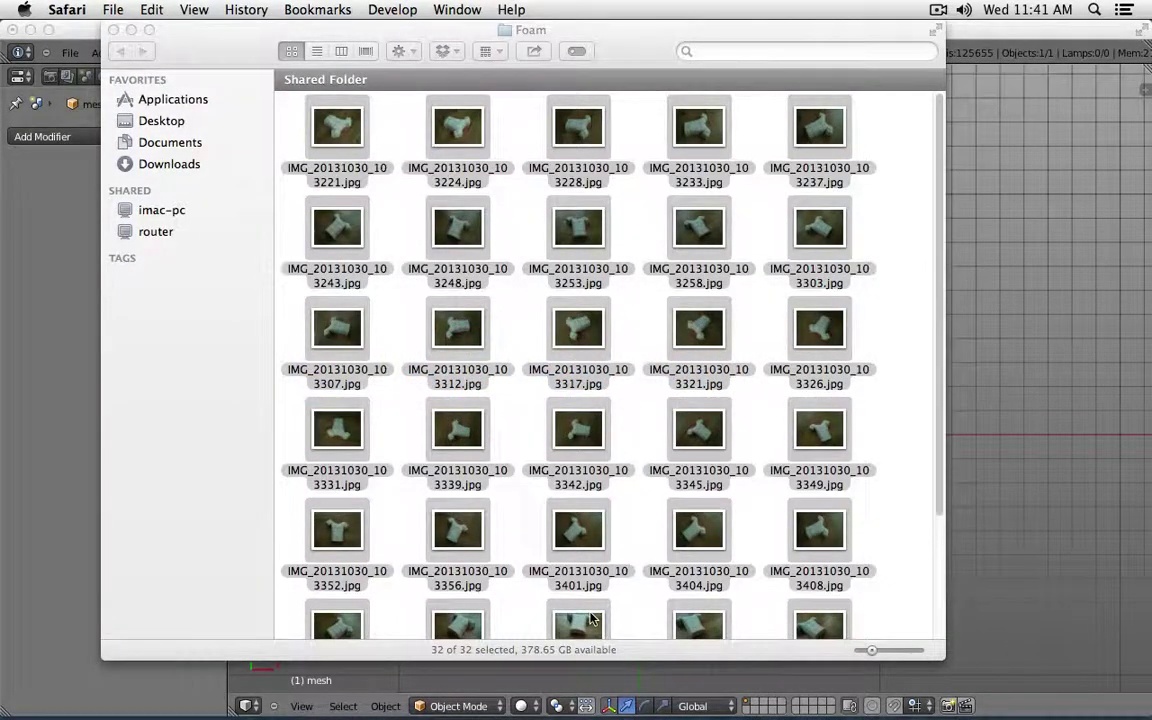
pyautogui.click(457, 9)
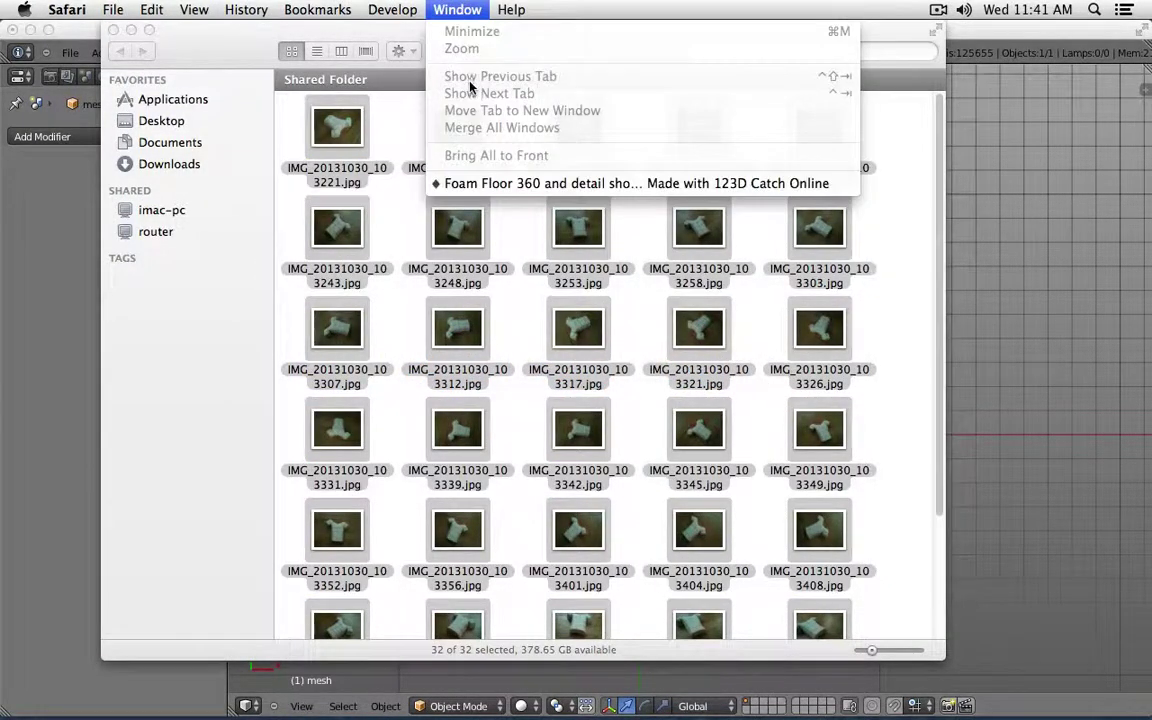
pyautogui.click(484, 185)
pyautogui.scroll(-2, 695, 407)
pyautogui.scroll(-2, 695, 407)
pyautogui.scroll(5, 695, 405)
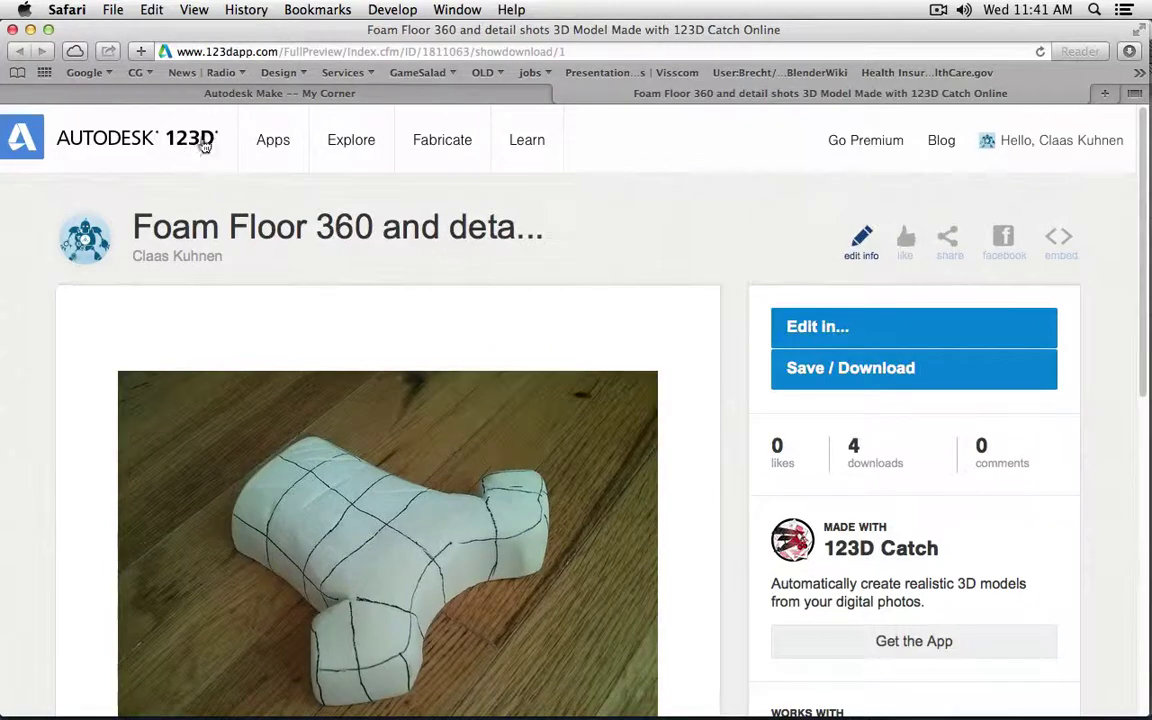
# Step: Download the model's Mesh Package File, then go to the account's Models list
pyautogui.moveTo(265, 147)
pyautogui.moveTo(1025, 146)
pyautogui.scroll(-3, 848, 372)
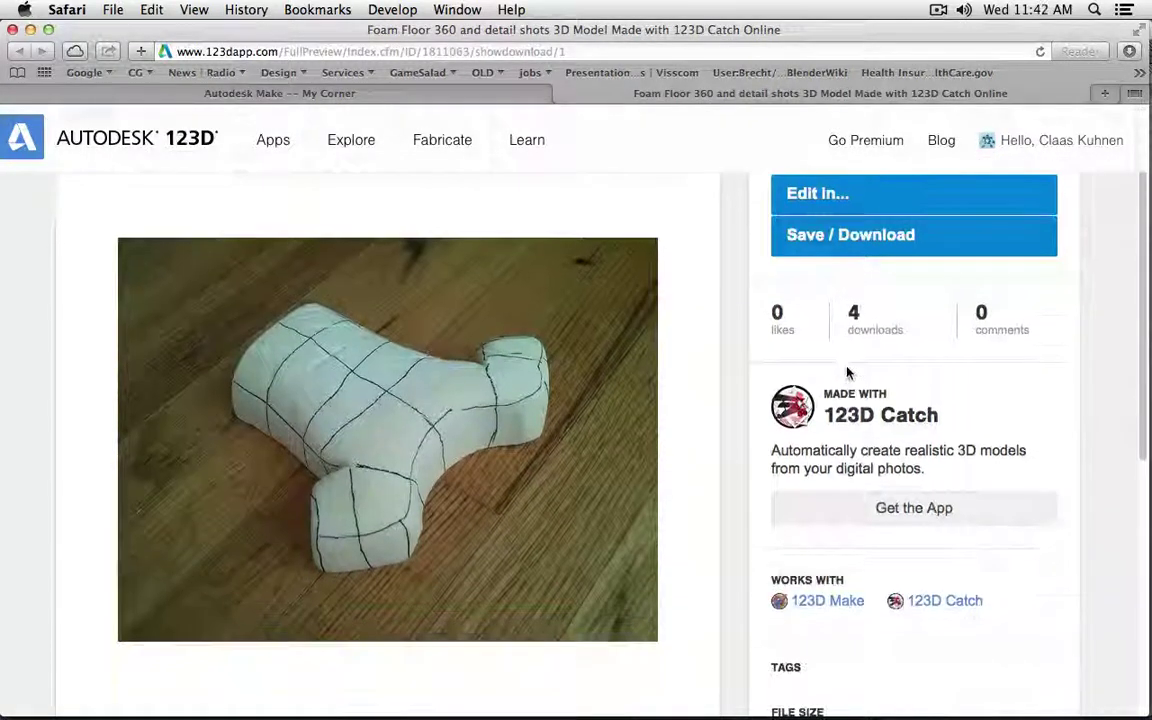
pyautogui.click(855, 235)
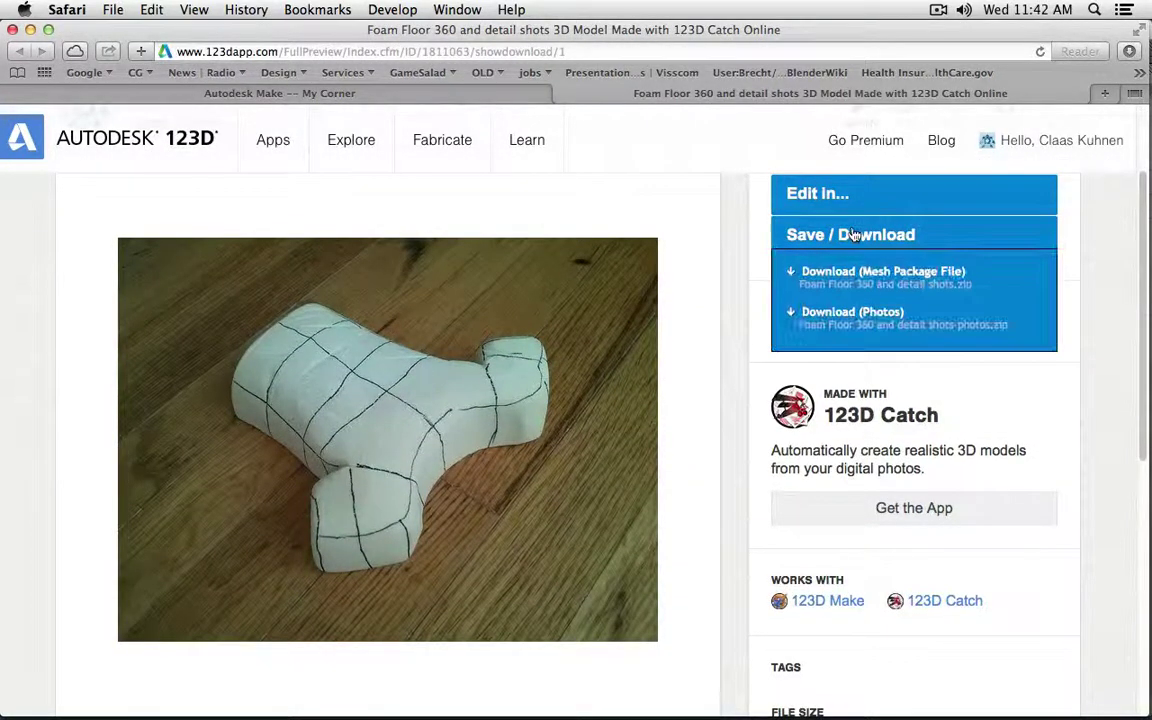
pyautogui.click(859, 283)
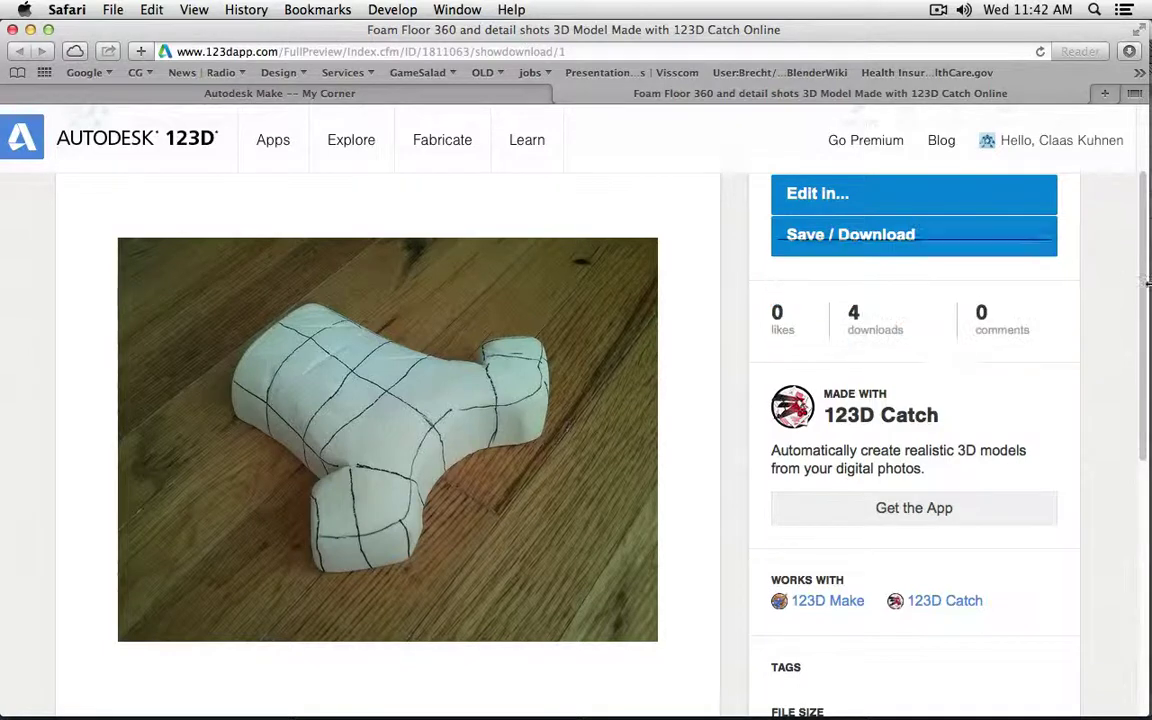
pyautogui.scroll(3, 1005, 282)
pyautogui.moveTo(1032, 152)
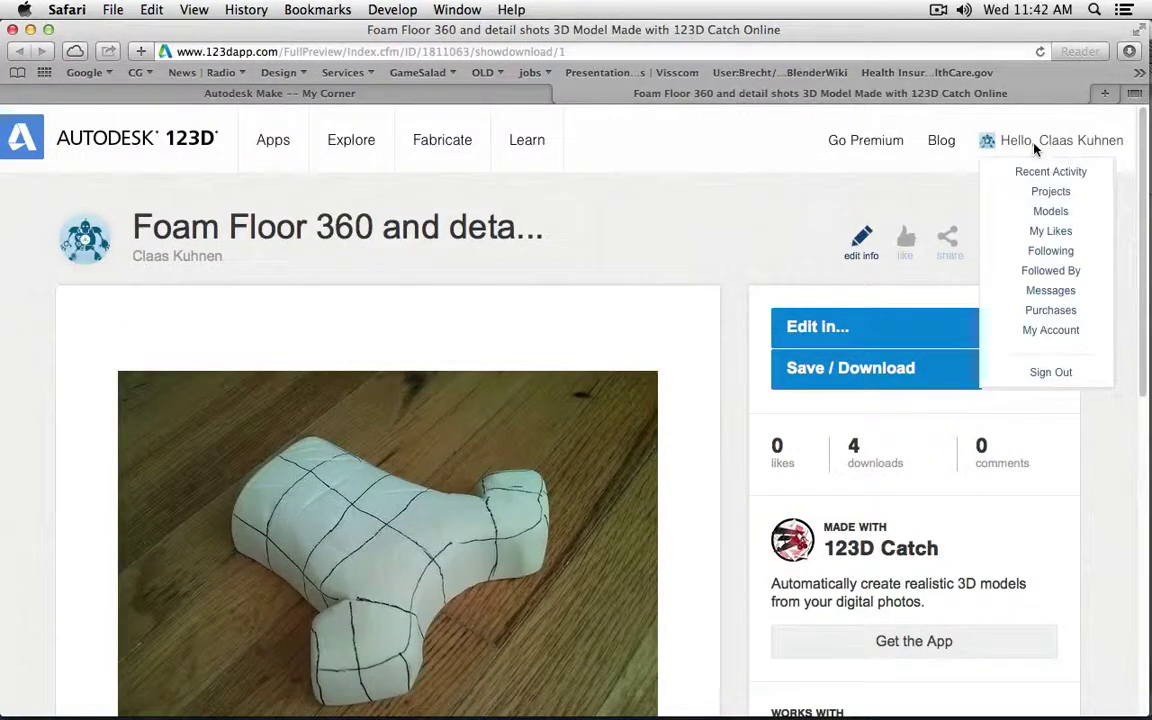
pyautogui.click(1056, 213)
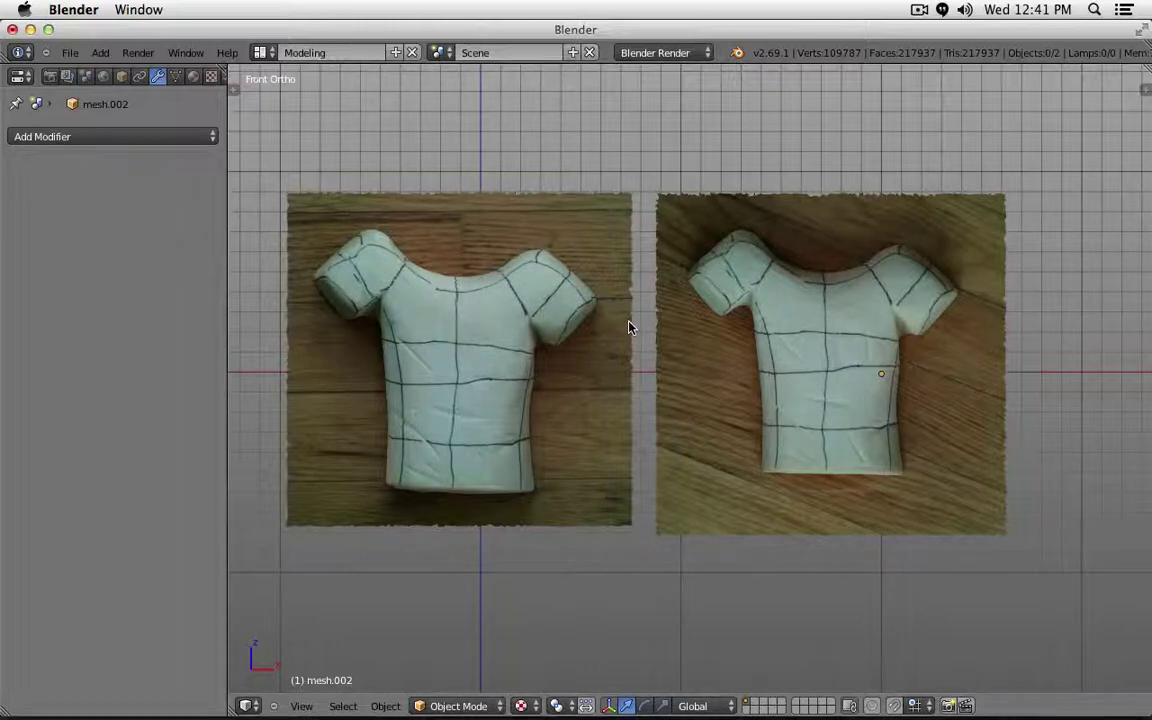
# Step: Draw an arrow above the left shirt scan and a T mark below the right, then show solid shading
pyautogui.rightClick(548, 315)
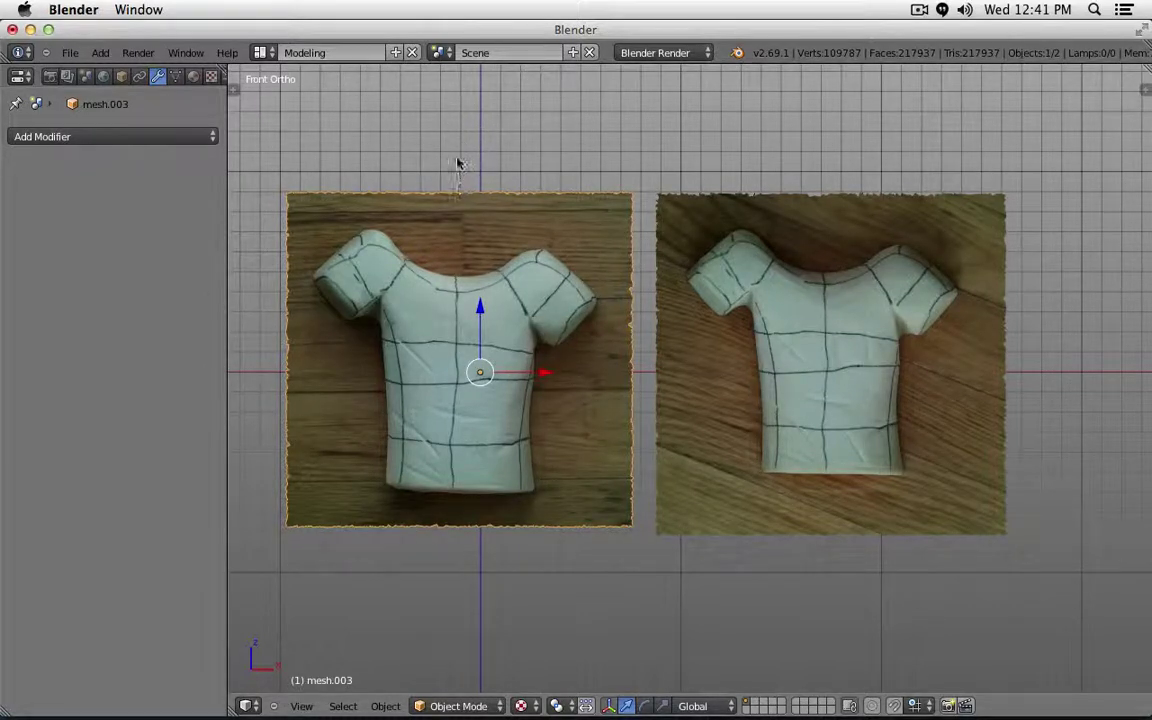
pyautogui.moveTo(460, 125)
pyautogui.mouseDown()
pyautogui.moveTo(469, 195)
pyautogui.moveTo(434, 200)
pyautogui.moveTo(495, 207)
pyautogui.moveTo(497, 225)
pyautogui.moveTo(433, 214)
pyautogui.mouseUp()
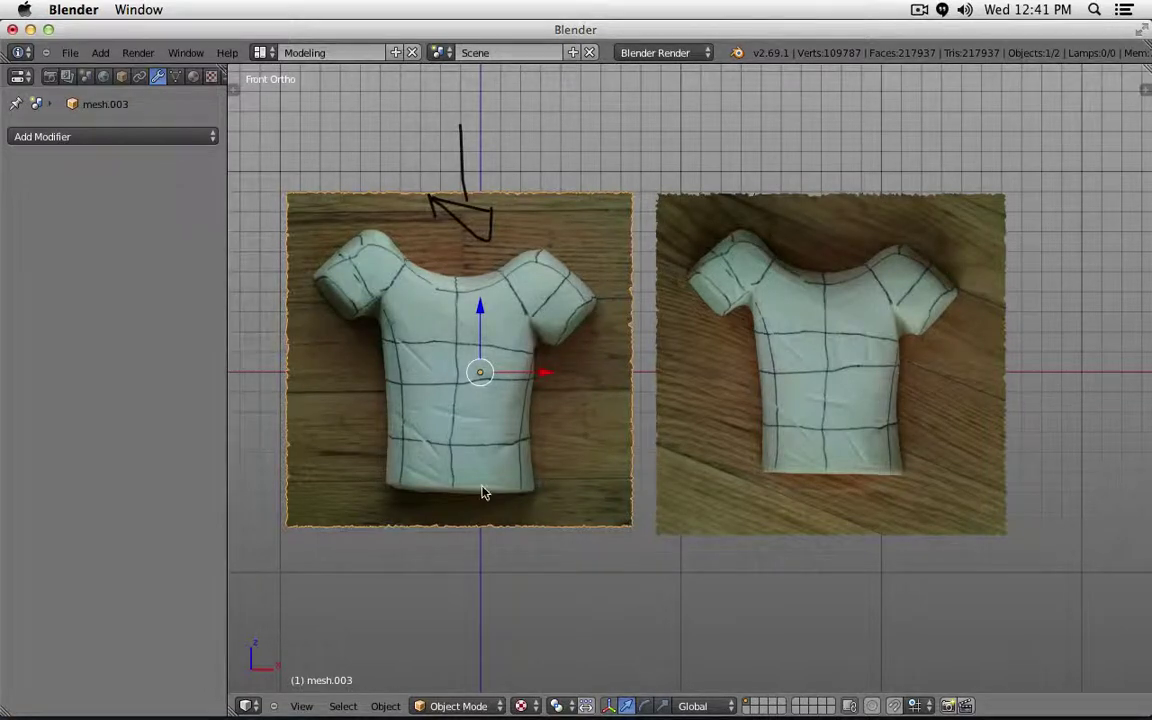
pyautogui.rightClick(784, 310)
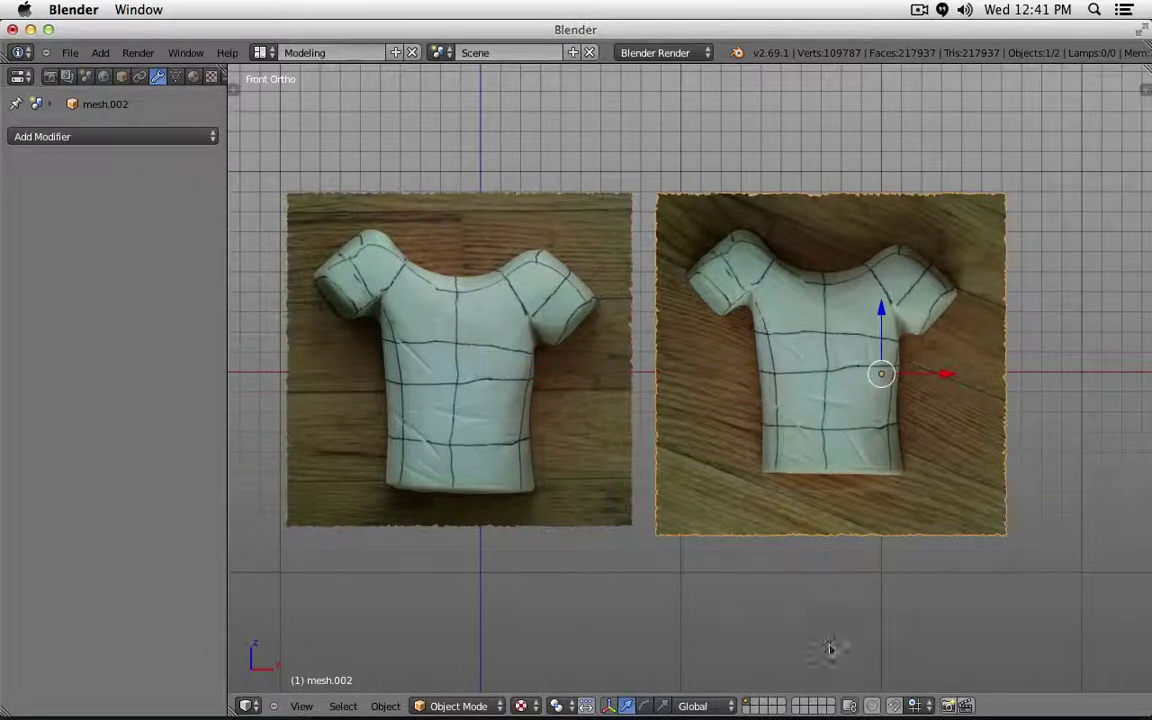
pyautogui.moveTo(795, 571)
pyautogui.mouseDown()
pyautogui.moveTo(862, 568)
pyautogui.moveTo(872, 598)
pyautogui.mouseUp()
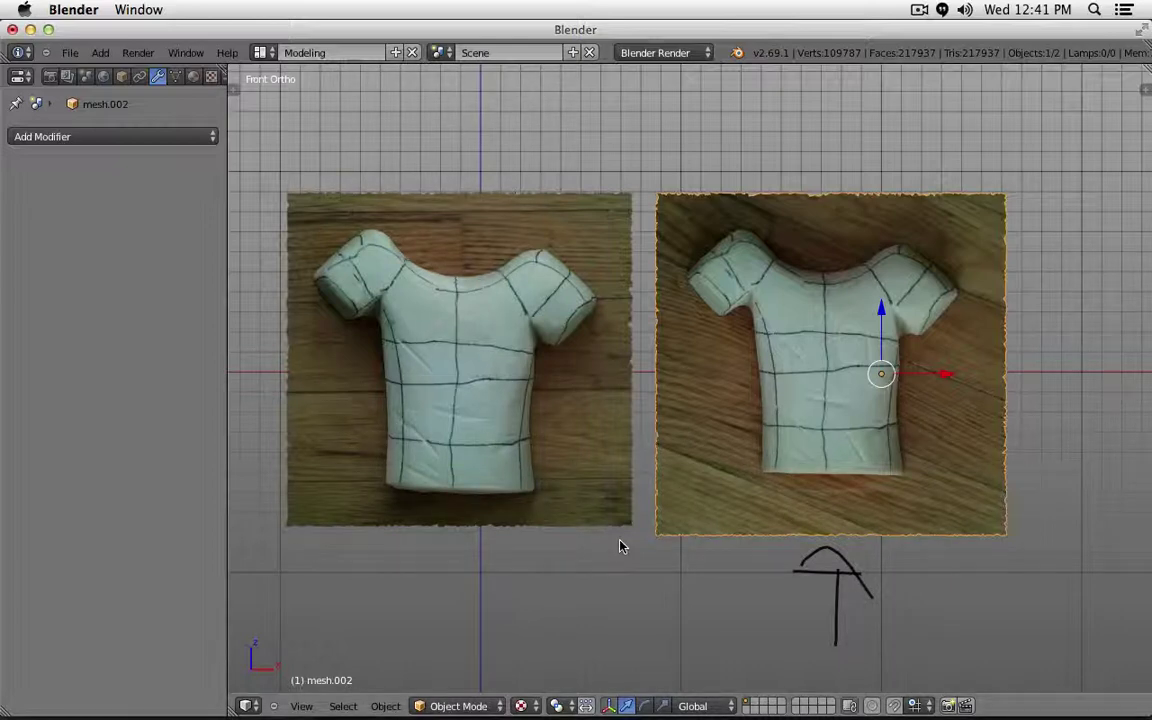
pyautogui.hotkey('alt', 'z')
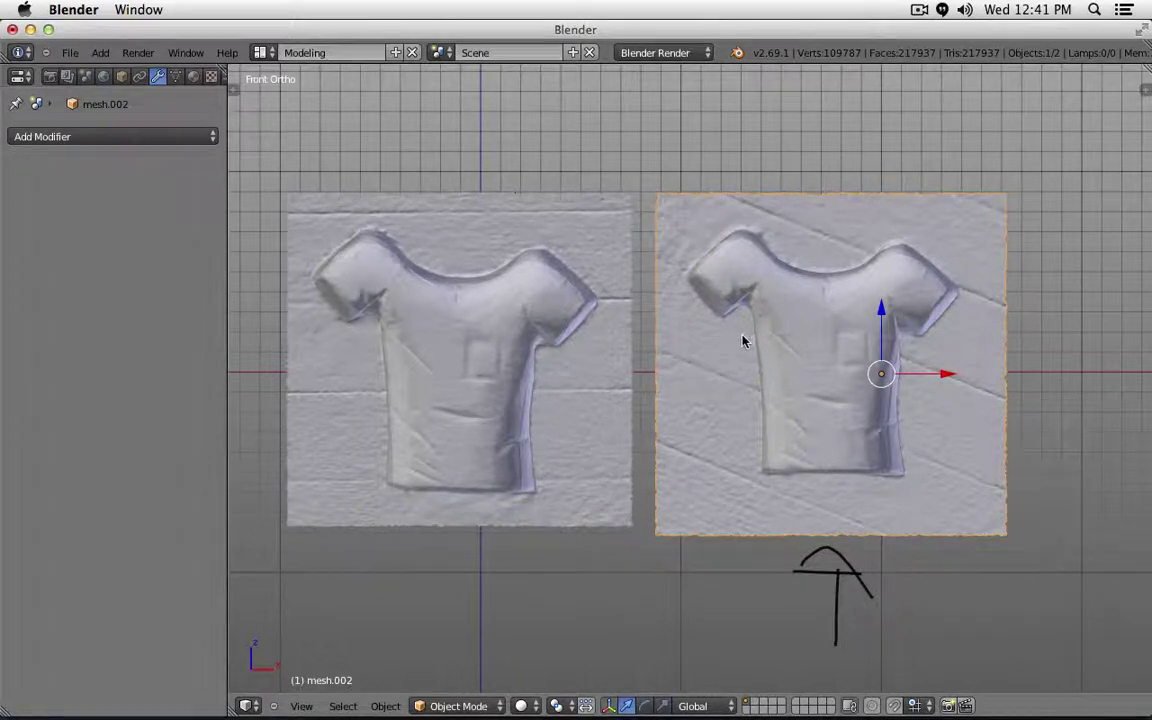
# Step: Circle the left shoulder on both shirt scans and mark a small triangle inside each
pyautogui.moveTo(741, 345)
pyautogui.mouseDown()
pyautogui.moveTo(749, 281)
pyautogui.moveTo(740, 312)
pyautogui.moveTo(752, 276)
pyautogui.mouseUp()
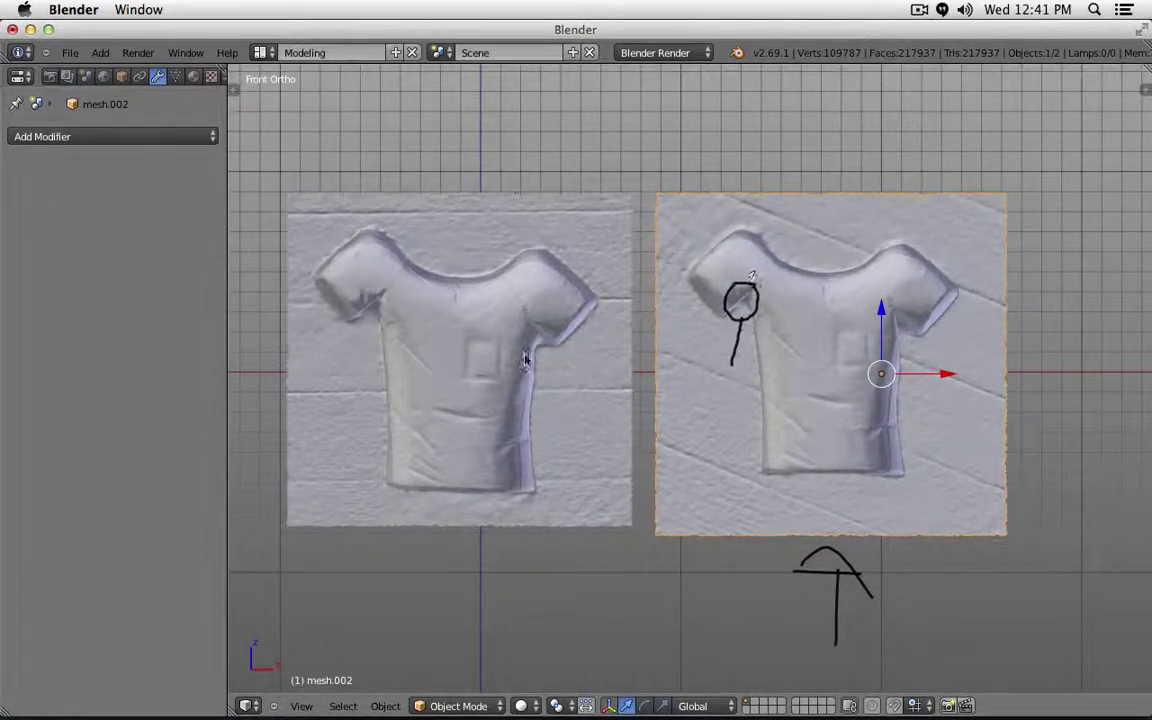
pyautogui.rightClick(357, 364)
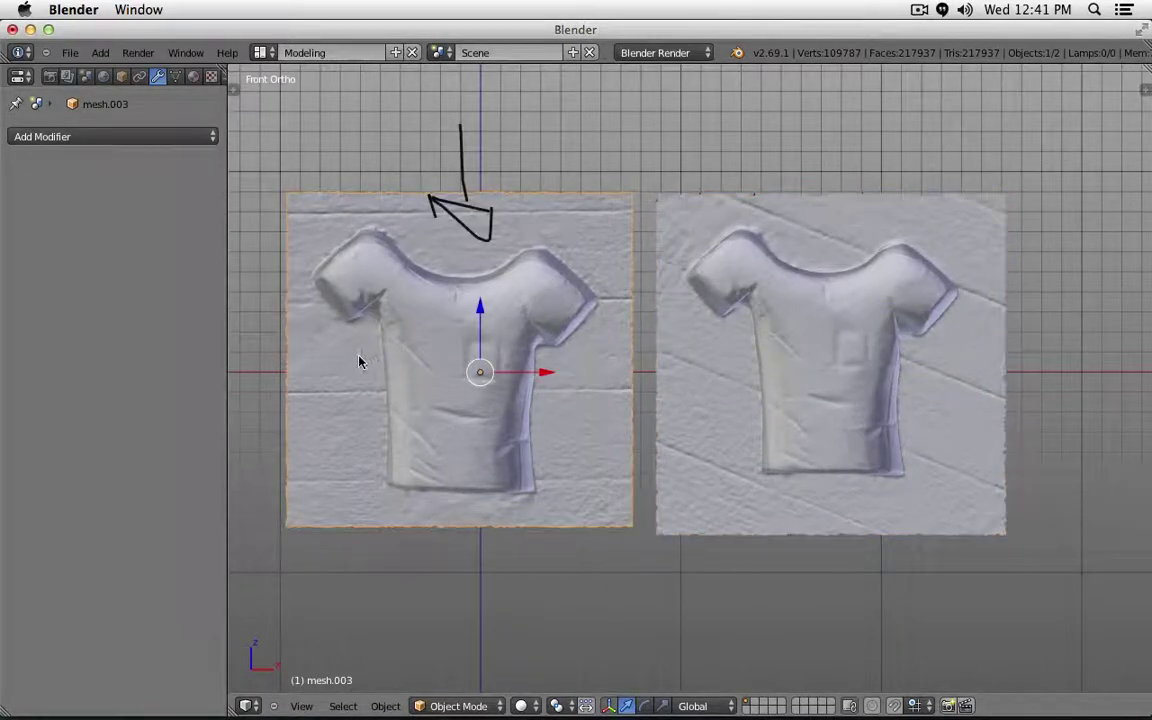
pyautogui.moveTo(372, 284)
pyautogui.mouseDown()
pyautogui.moveTo(395, 333)
pyautogui.moveTo(378, 285)
pyautogui.mouseUp()
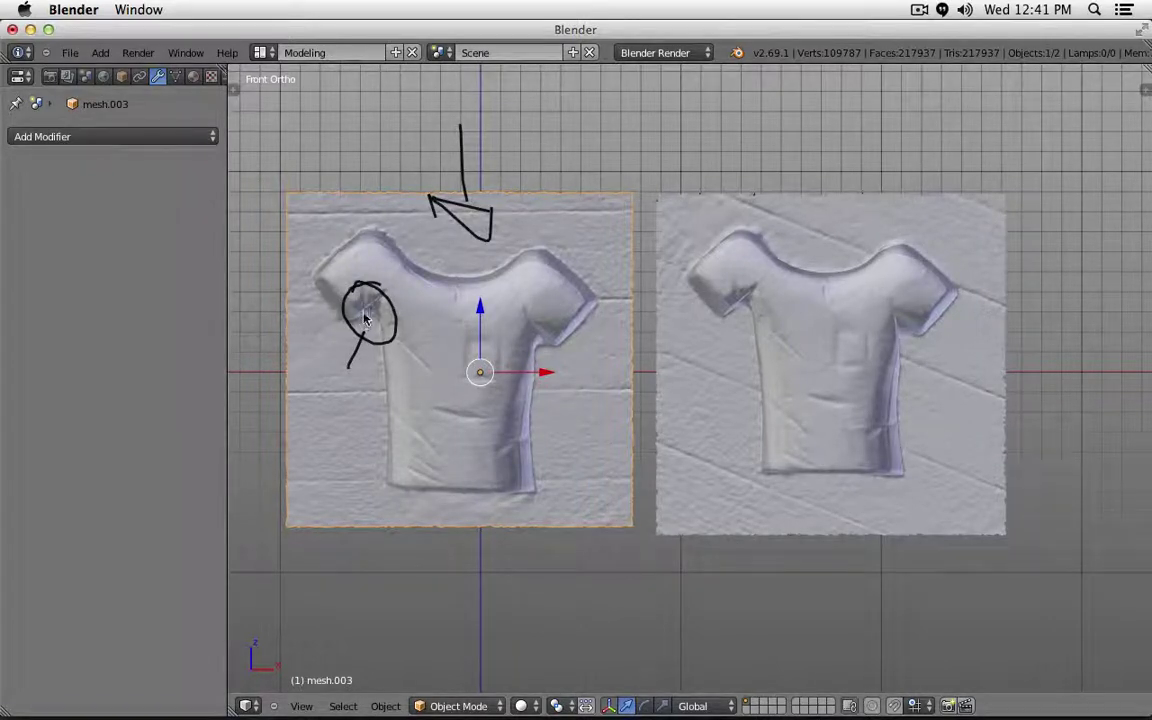
pyautogui.moveTo(366, 318)
pyautogui.mouseDown()
pyautogui.moveTo(378, 300)
pyautogui.moveTo(372, 326)
pyautogui.mouseUp()
pyautogui.rightClick(742, 325)
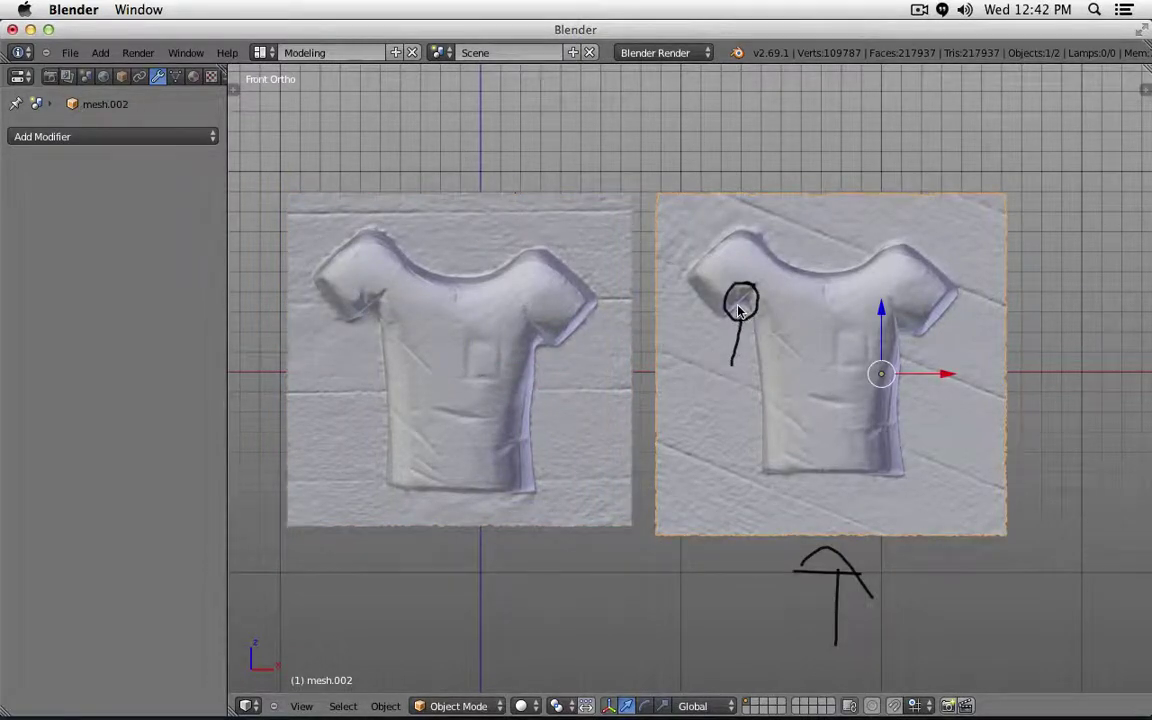
pyautogui.moveTo(740, 312); pyautogui.dragTo(741, 303)
# Step: Untick Grease Pencil in the sidebar and view both shirt scans in Front Ortho
pyautogui.moveTo(495, 412); pyautogui.dragTo(514, 386, button='middle')
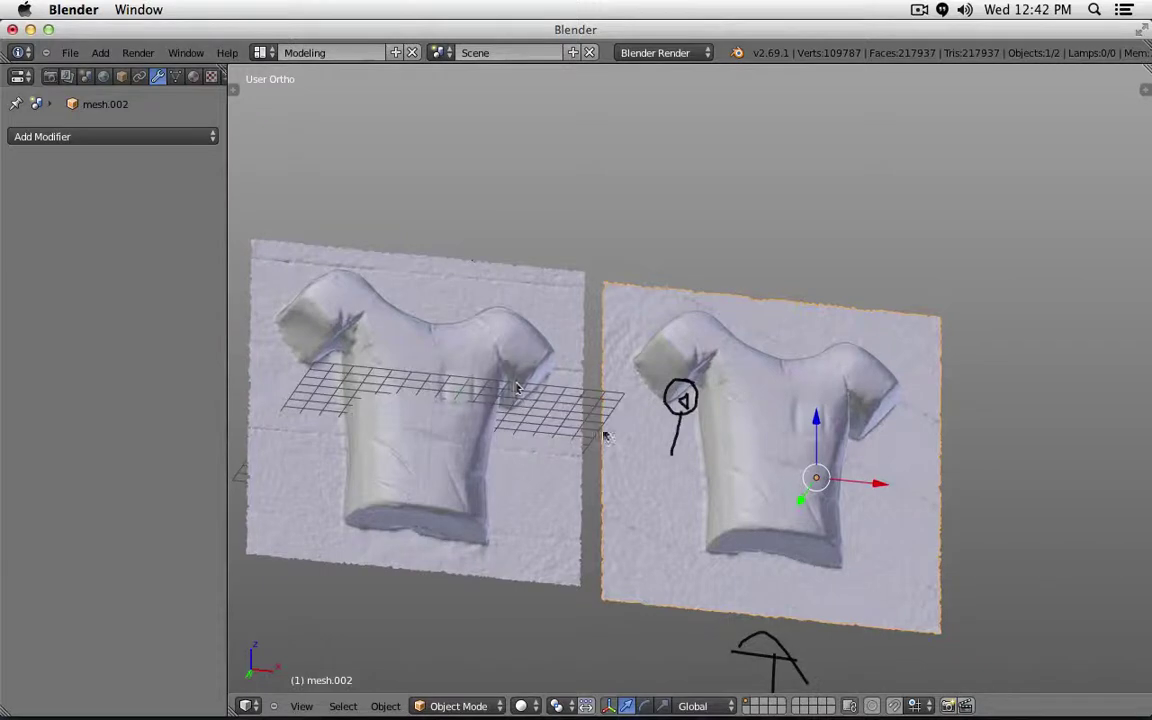
pyautogui.press('n')
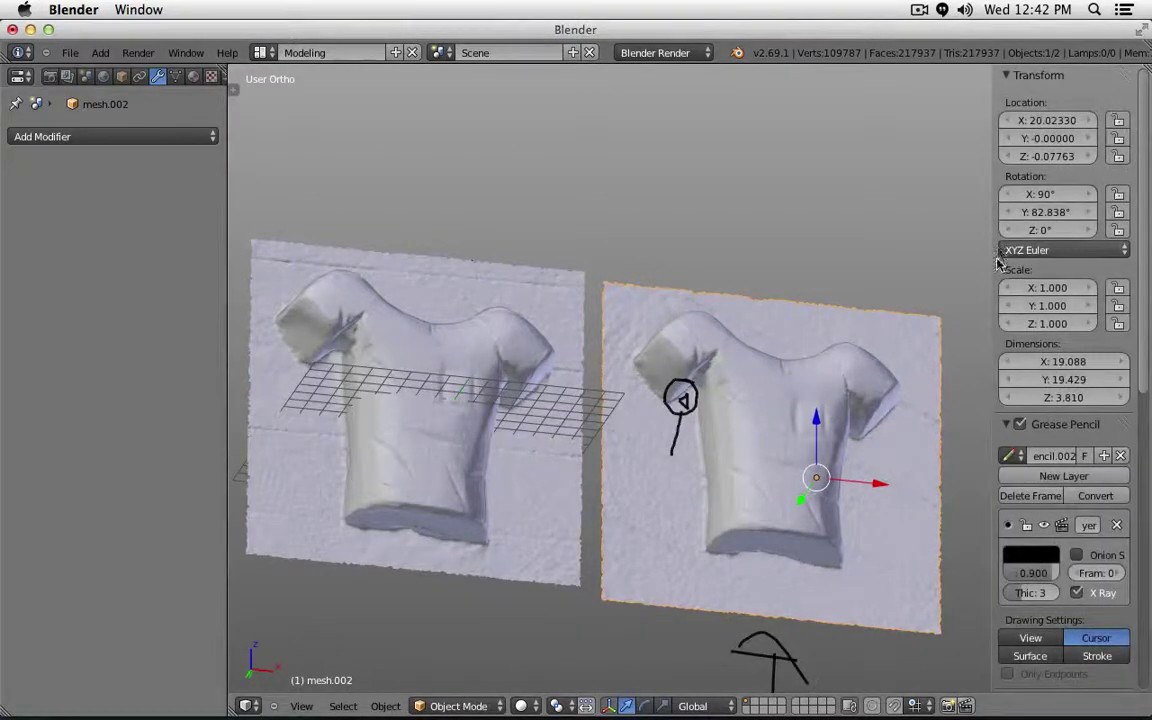
pyautogui.click(1020, 424)
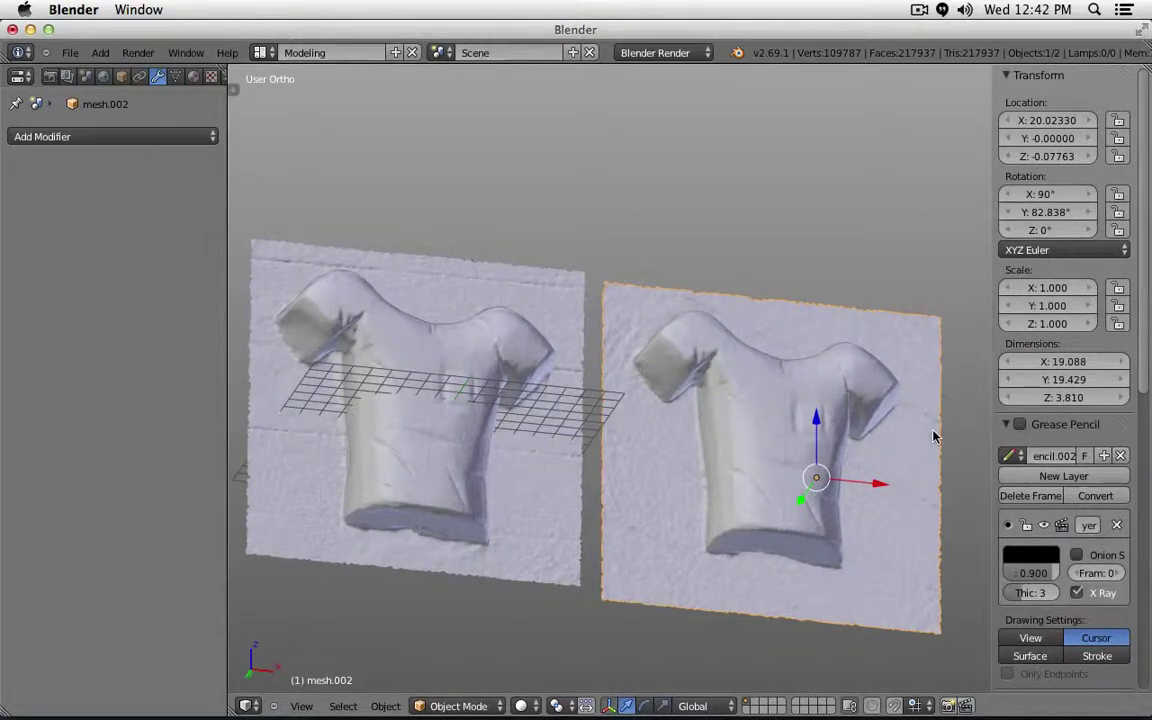
pyautogui.rightClick(518, 326)
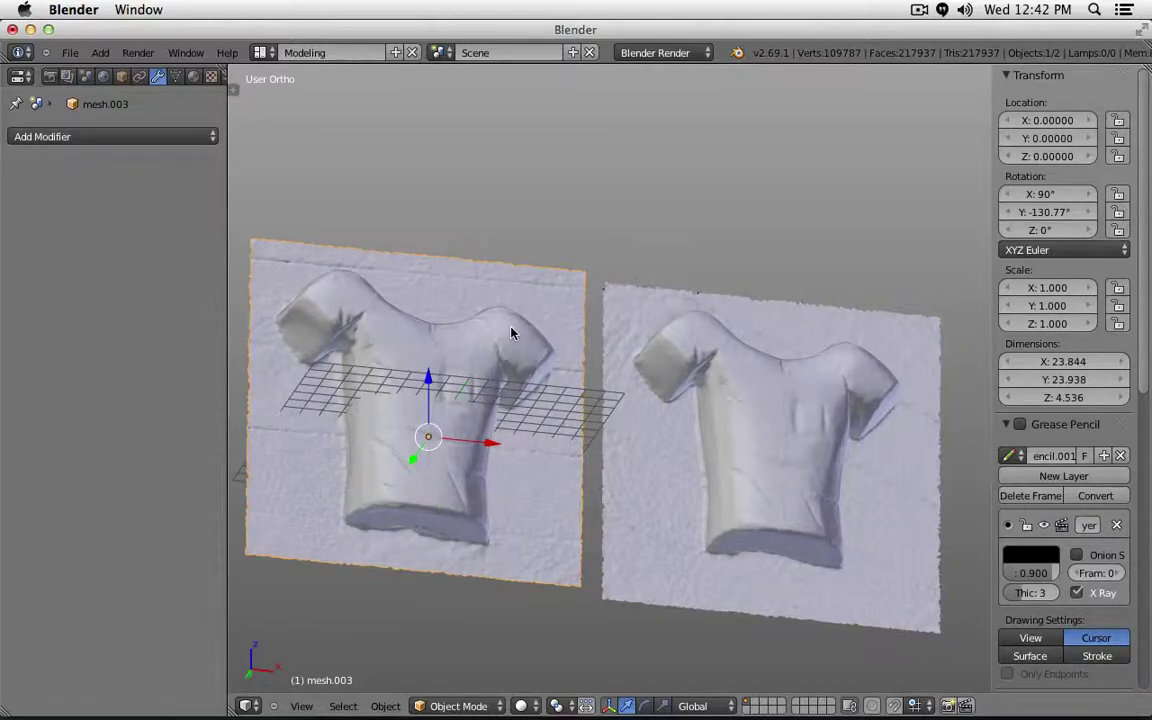
pyautogui.press('KP_1')
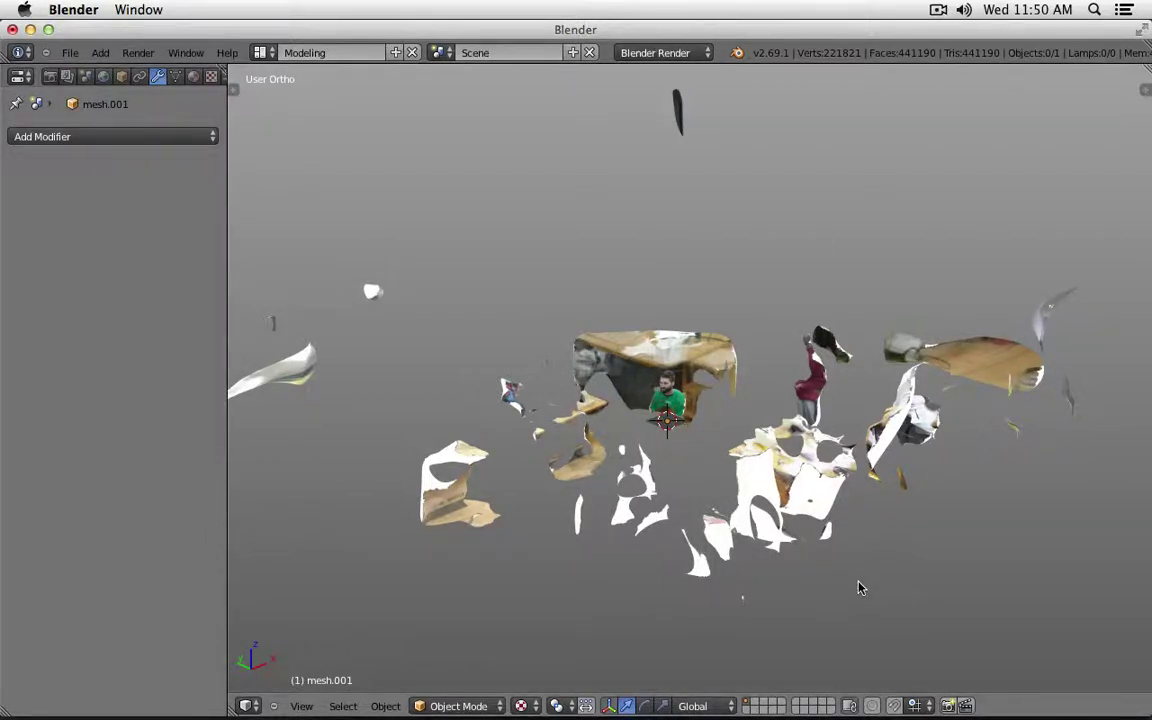
# Step: Zoom and orbit around the raw room scan to see the seated man from his side
pyautogui.scroll(4, 635, 383)
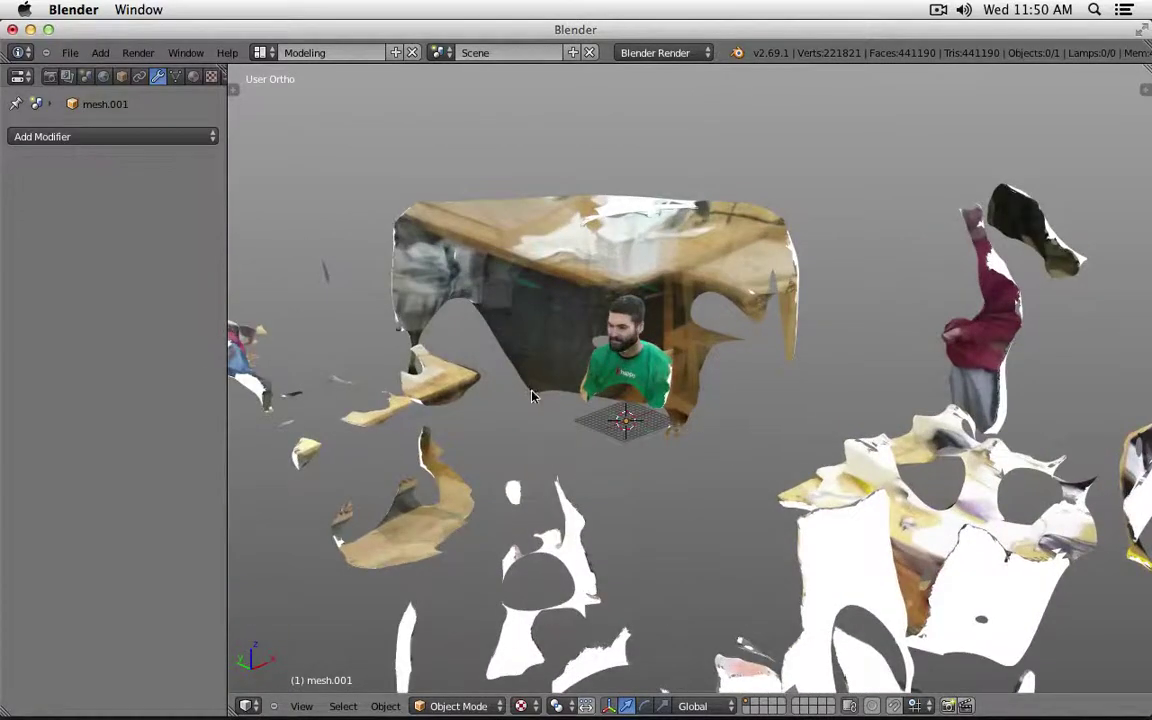
pyautogui.moveTo(531, 397); pyautogui.dragTo(486, 342, button='middle')
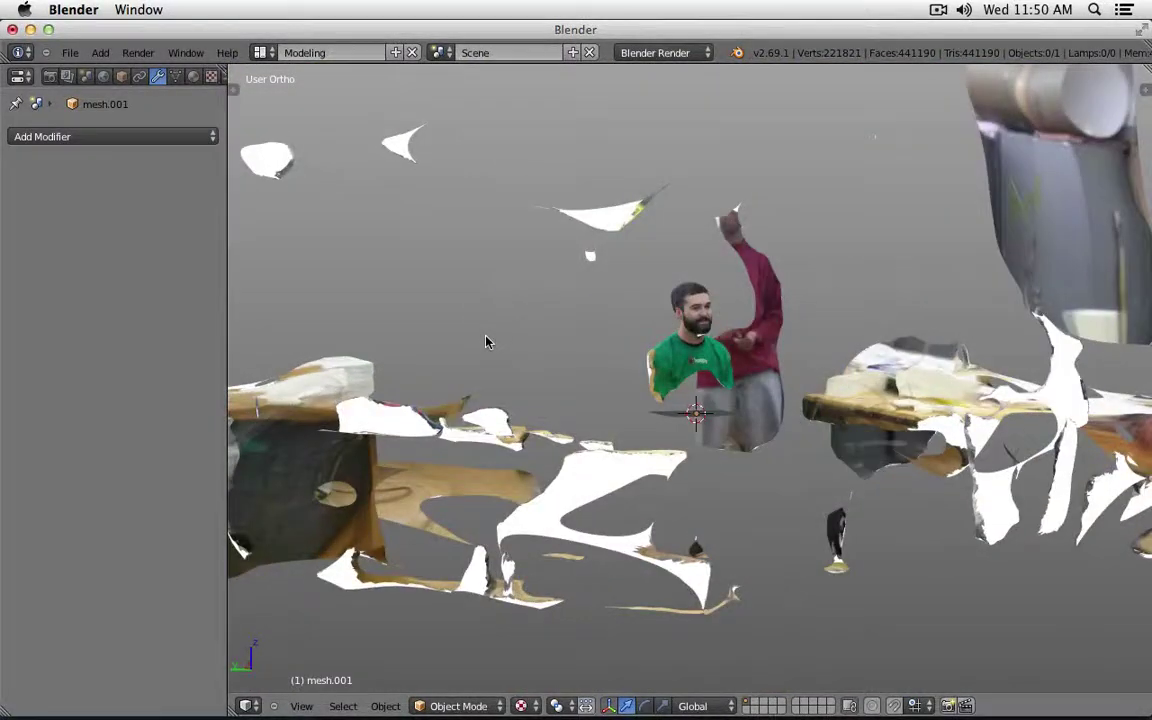
pyautogui.scroll(5, 640, 335)
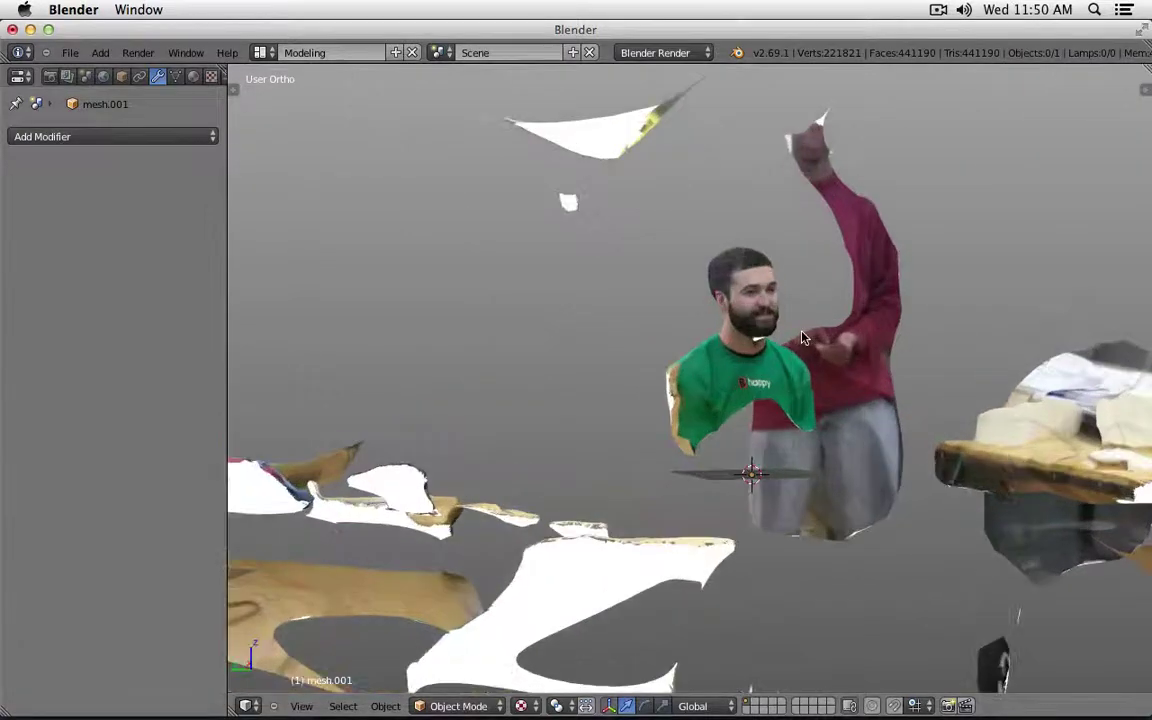
pyautogui.moveTo(805, 337); pyautogui.dragTo(643, 337, button='middle')
pyautogui.scroll(-3, 643, 337)
pyautogui.scroll(-6, 643, 337)
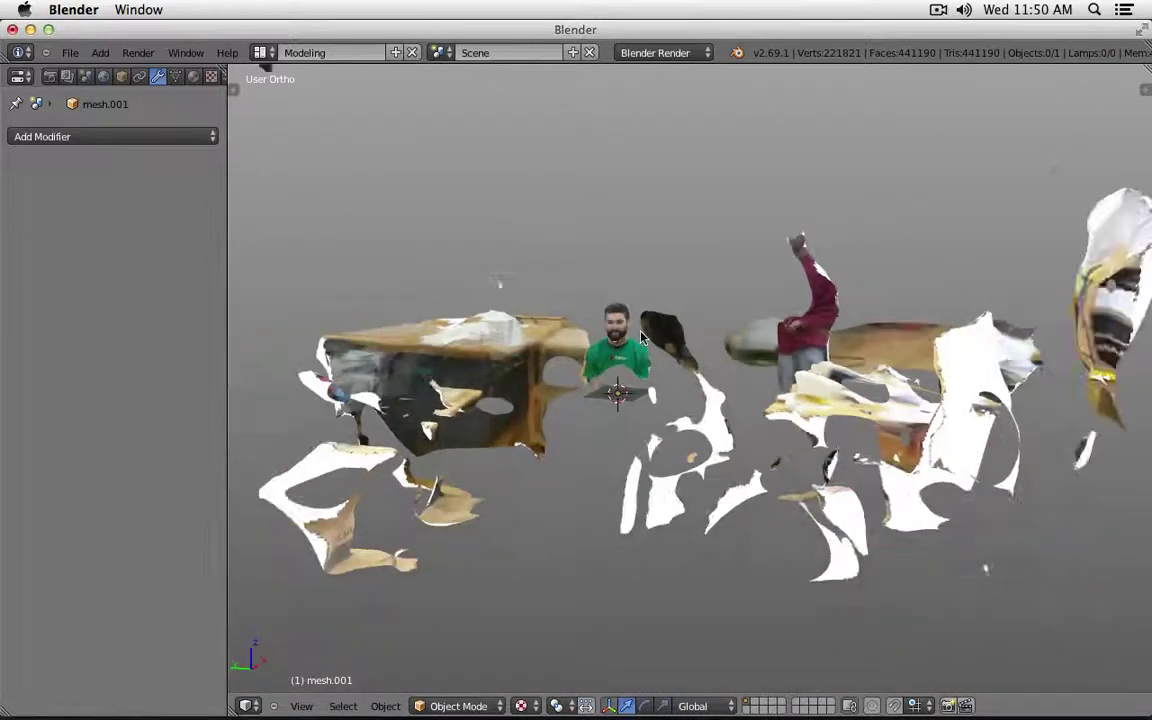
# Step: In Edit Mode, delete every vertex except the linked central figure, leaving only the bust
pyautogui.press('KP_7')
pyautogui.press('z')
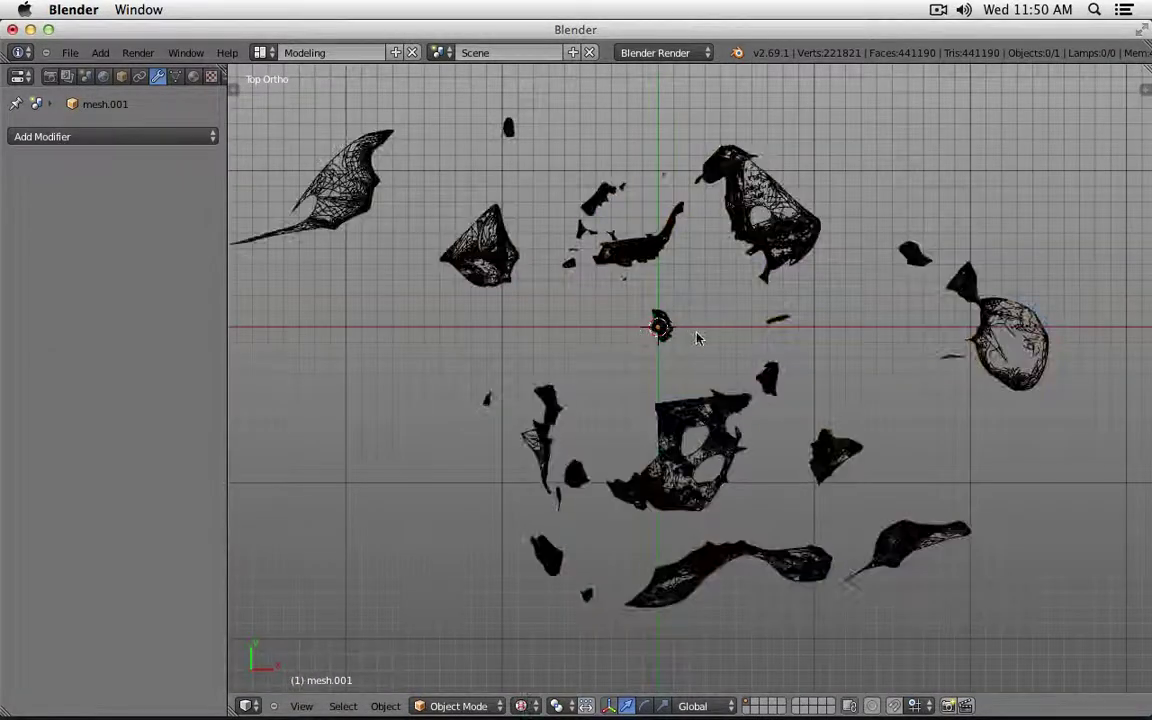
pyautogui.press('a')
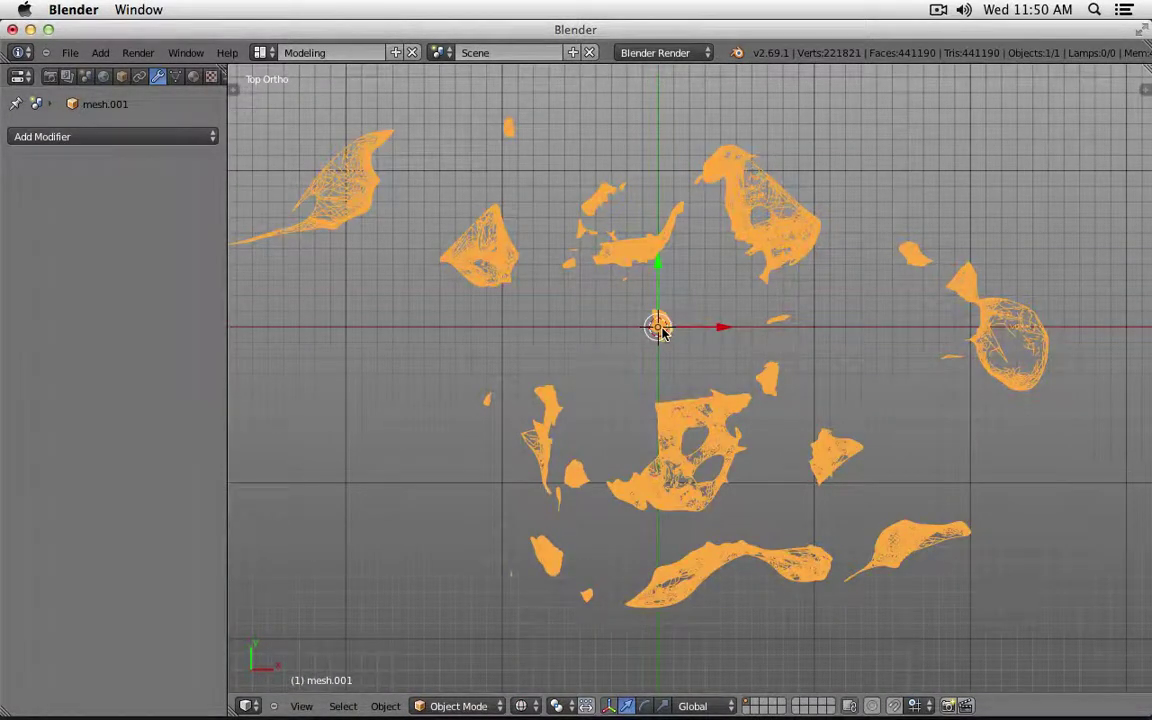
pyautogui.press('Tab')
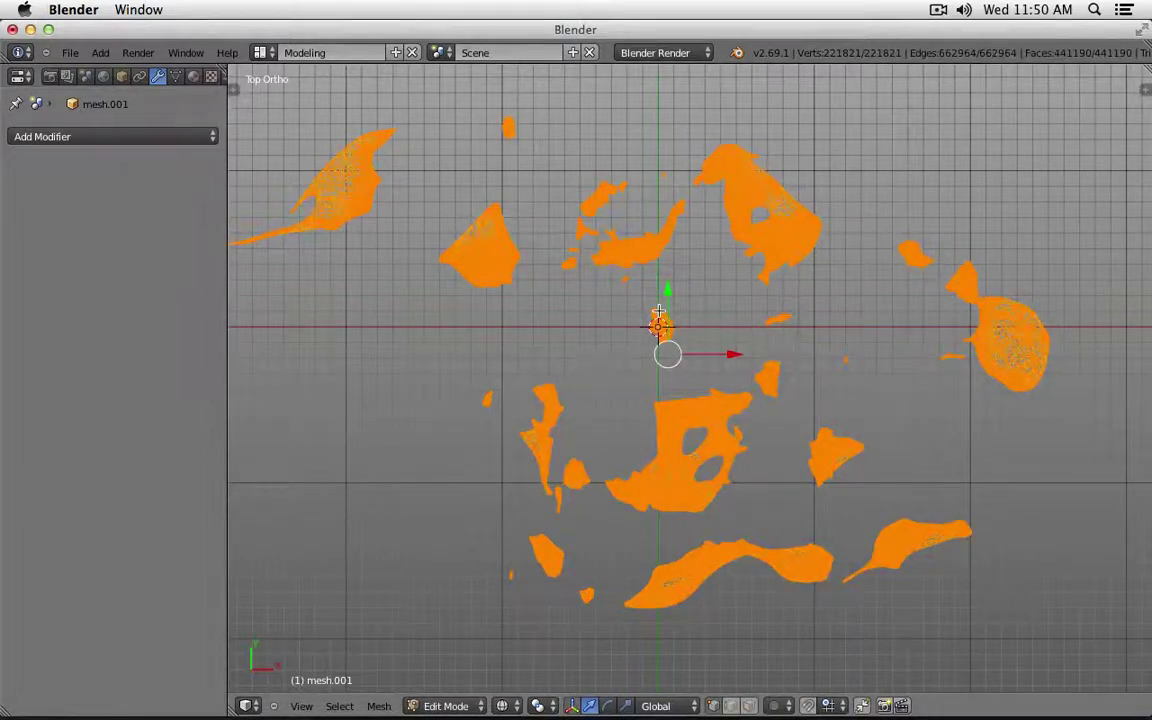
pyautogui.hotkey('shift', 'l')
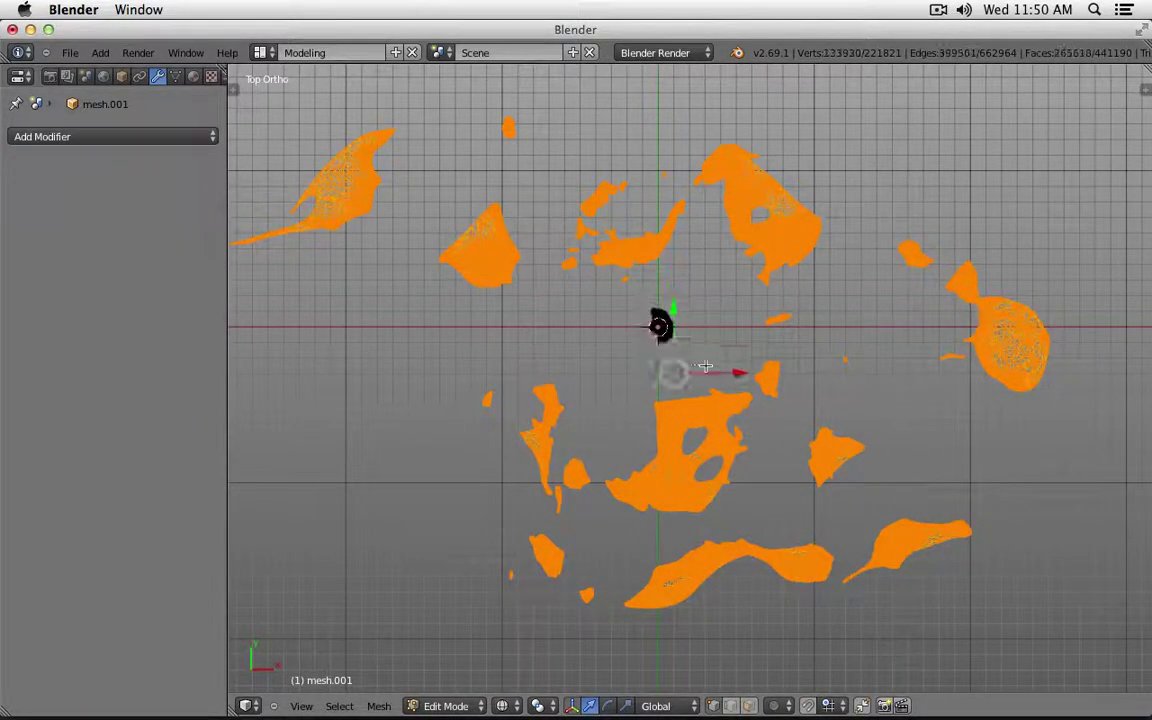
pyautogui.press('x')
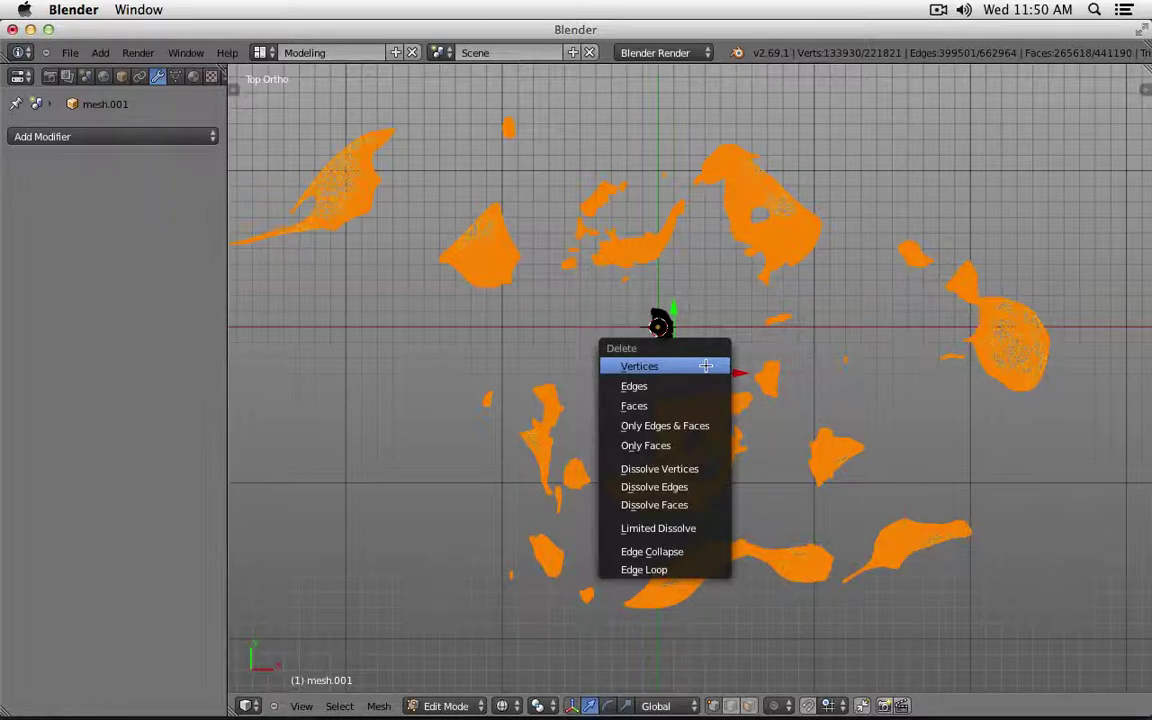
pyautogui.click(706, 366)
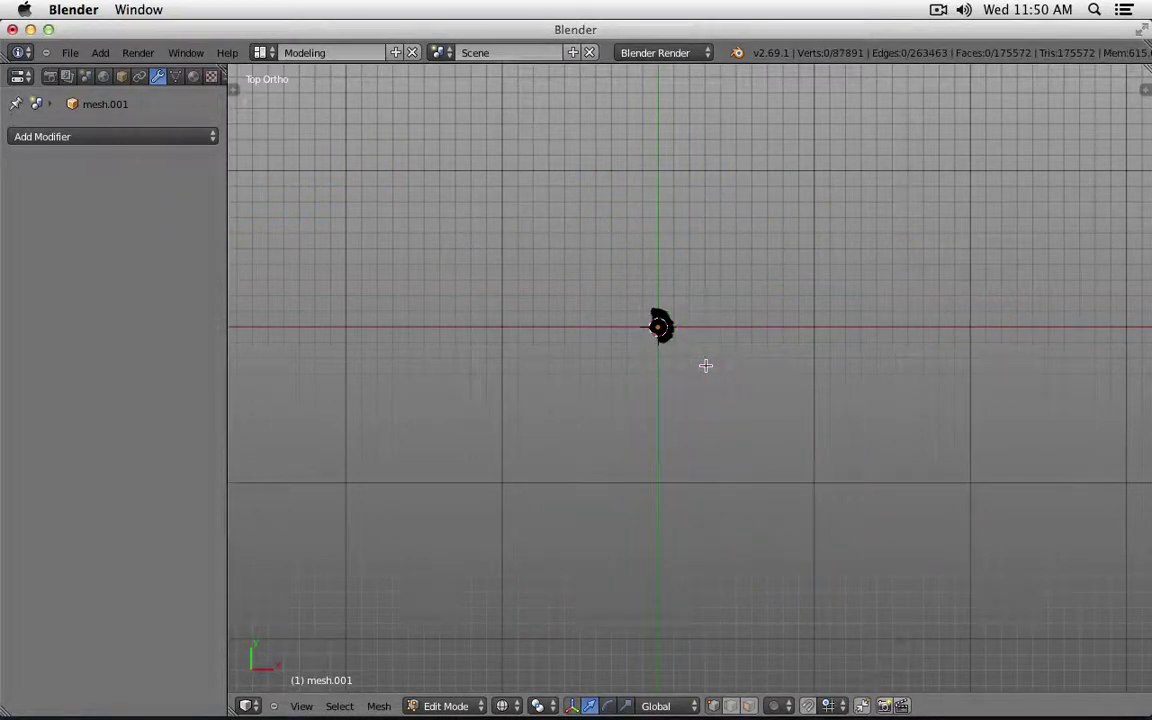
pyautogui.press('Tab')
# Step: View the bust from front and both sides, centre it, and set viewport shading to Texture
pyautogui.press('KP_1')
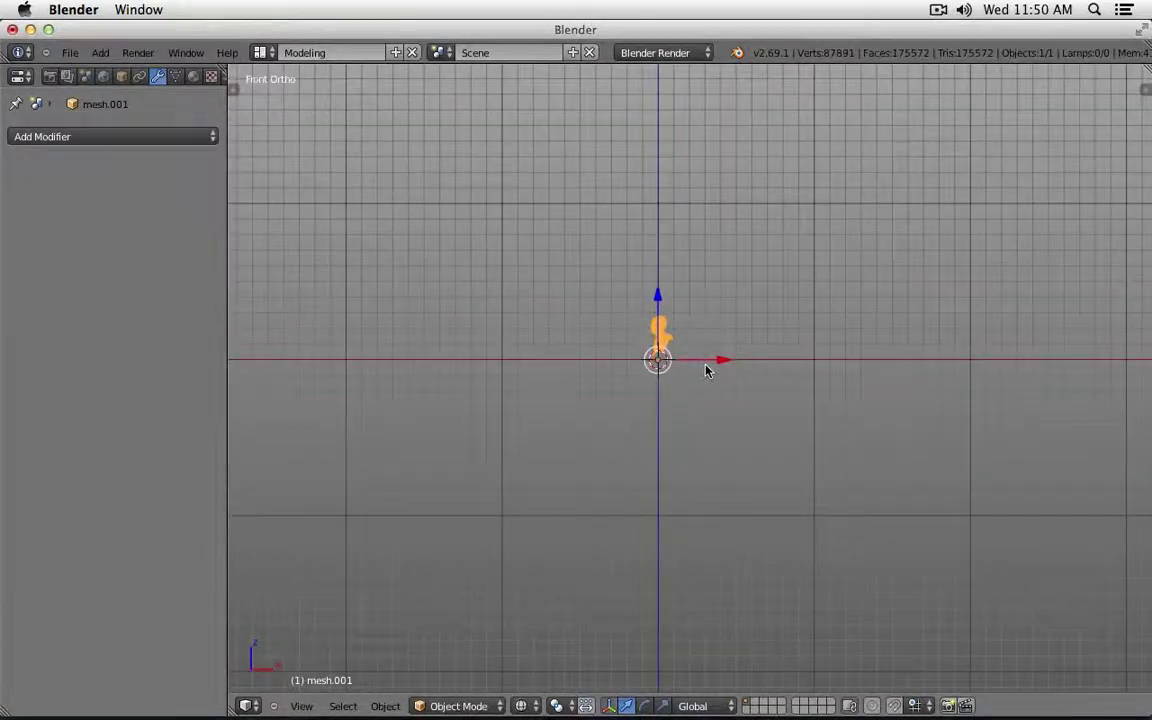
pyautogui.scroll(6, 707, 367)
pyautogui.press('KP_3')
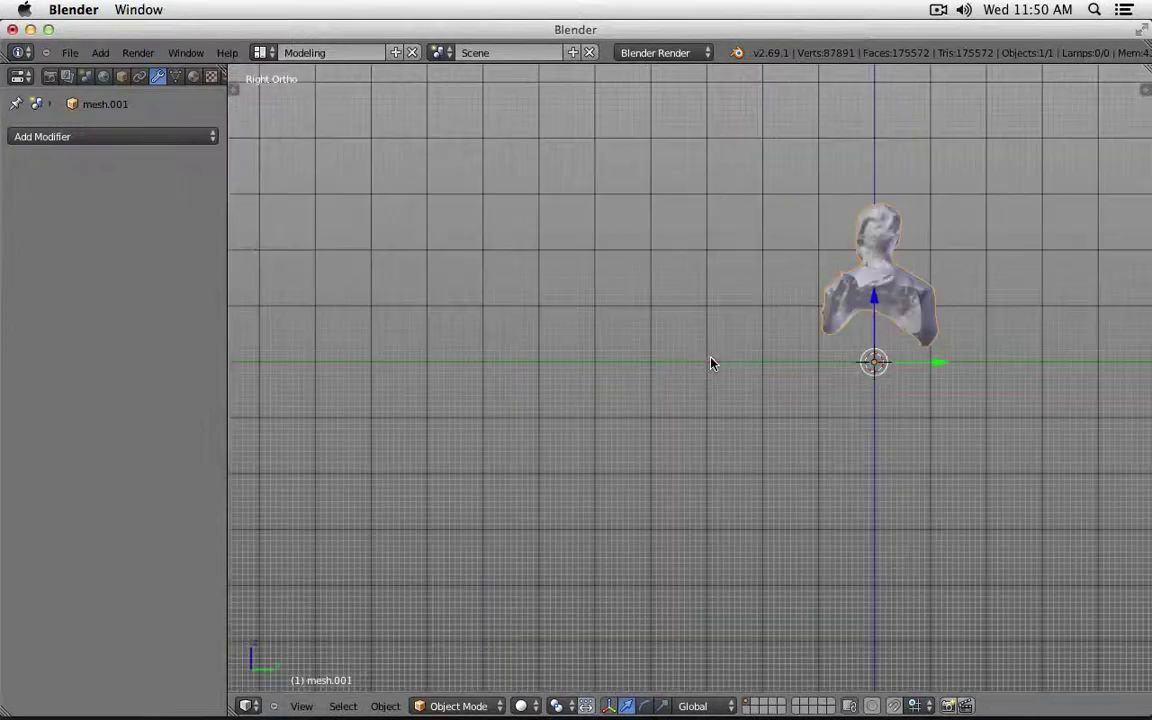
pyautogui.press('ctrl+KP_3')
pyautogui.scroll(4, 449, 333)
pyautogui.keyDown('shift'); pyautogui.moveTo(449, 333); pyautogui.dragTo(625, 468, button='middle'); pyautogui.keyUp('shift')
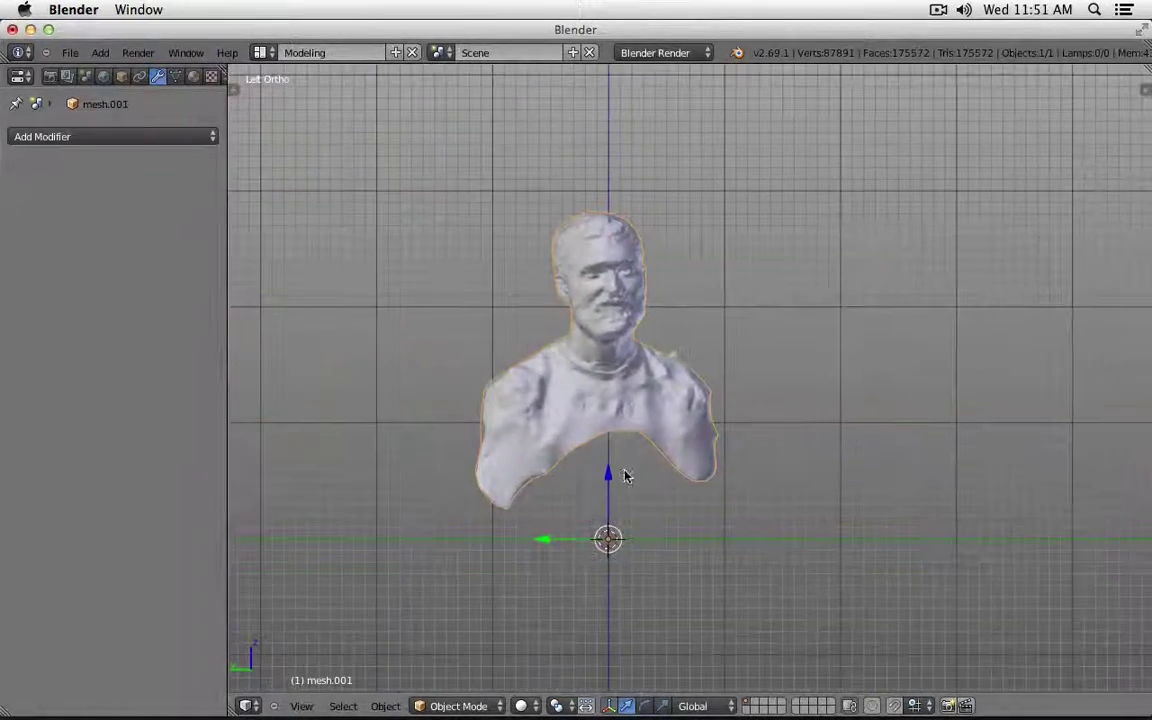
pyautogui.scroll(2, 620, 400)
pyautogui.click(521, 706)
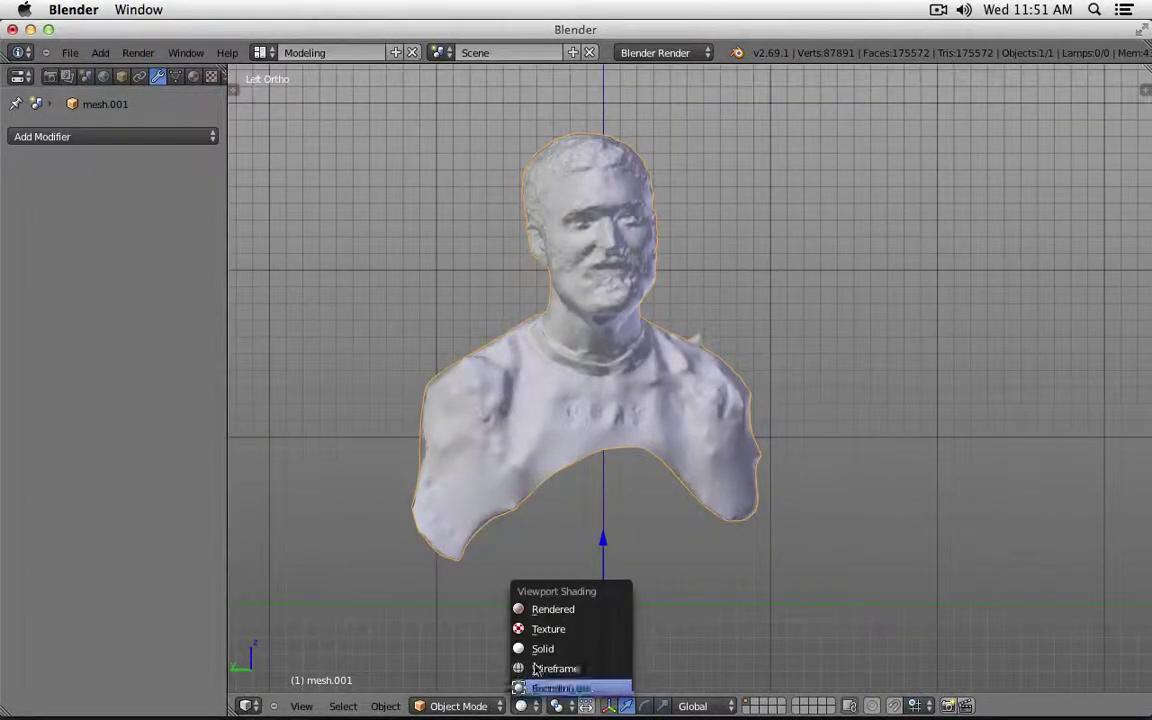
pyautogui.click(584, 629)
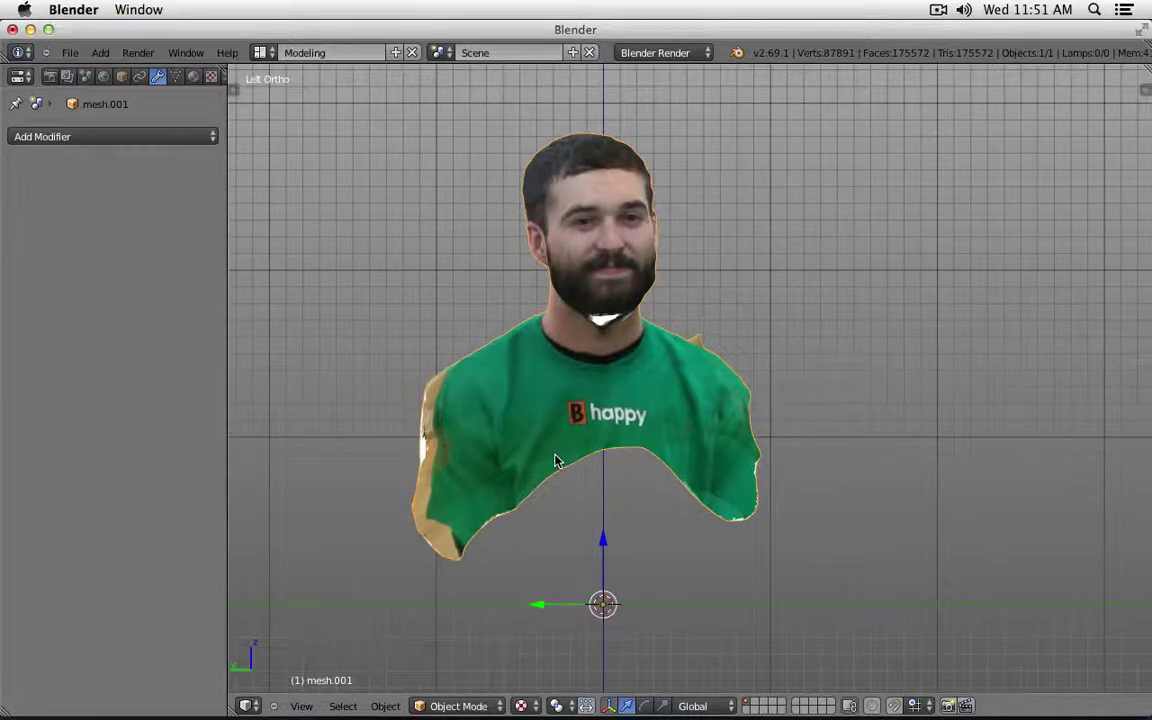
# Step: Switch to Safari's 123D Catch bust model page and rotate the web model to its profile
pyautogui.moveTo(421, 676)
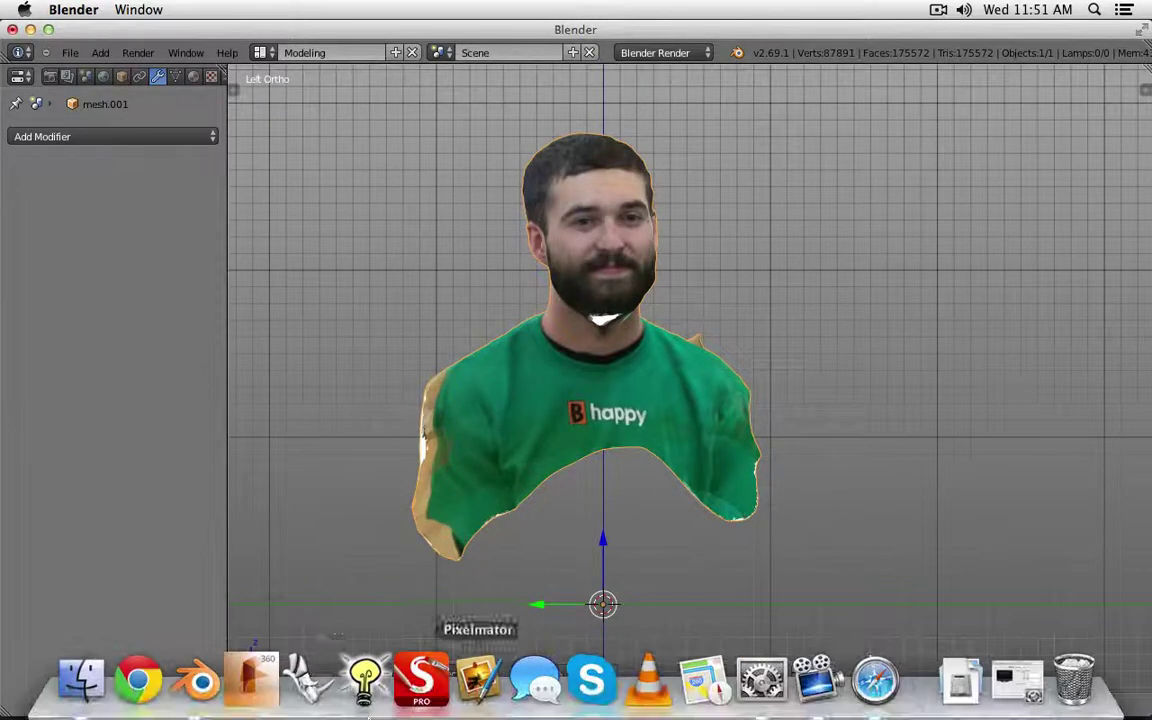
pyautogui.click(875, 680)
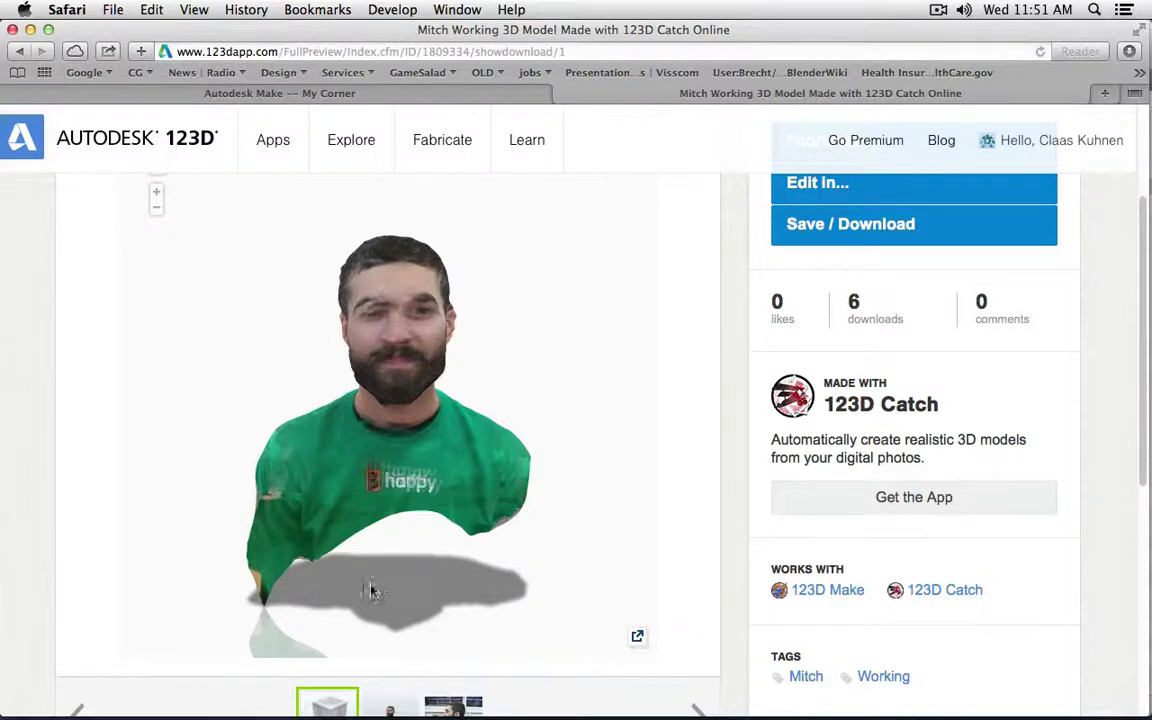
pyautogui.moveTo(502, 432); pyautogui.dragTo(458, 458)
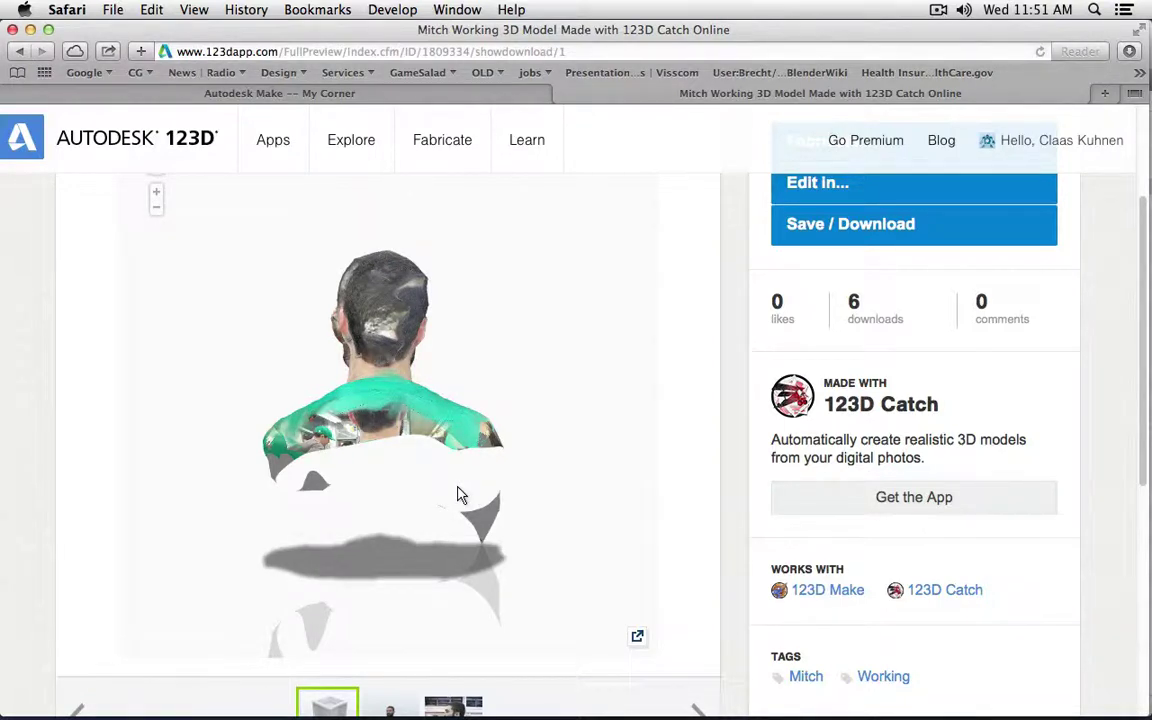
pyautogui.scroll(5, 296, 411)
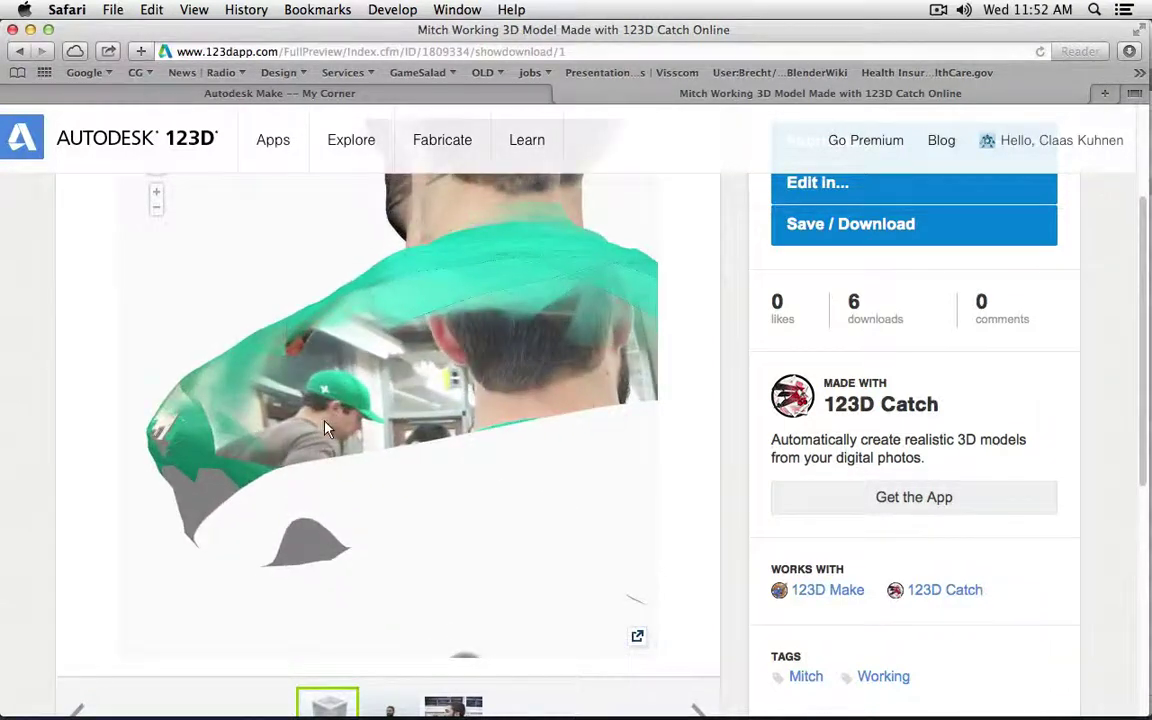
pyautogui.scroll(-5, 514, 576)
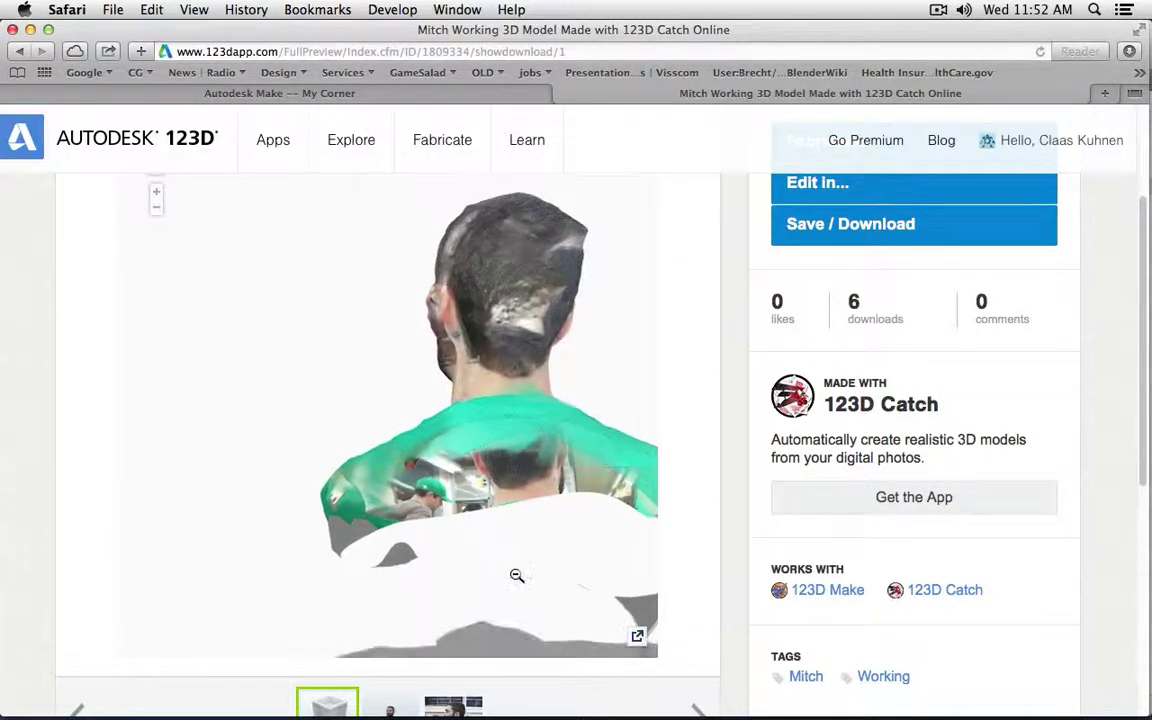
pyautogui.moveTo(553, 570); pyautogui.dragTo(390, 509)
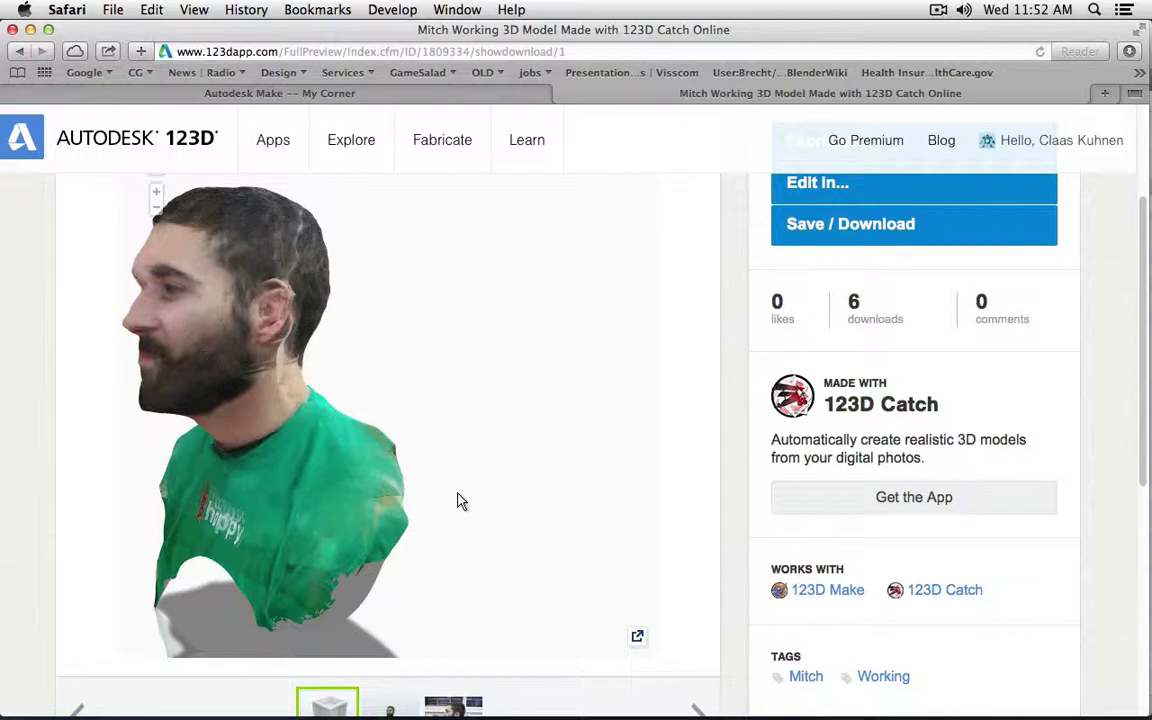
pyautogui.scroll(-3, 460, 497)
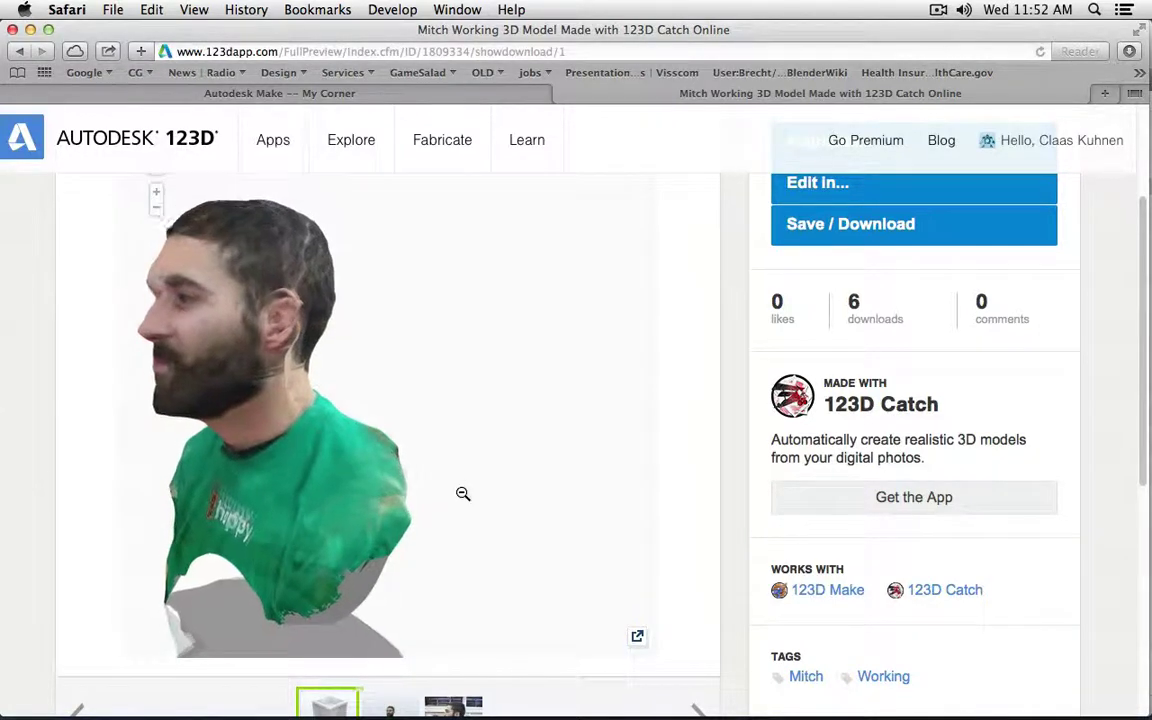
pyautogui.moveTo(383, 470); pyautogui.dragTo(437, 465)
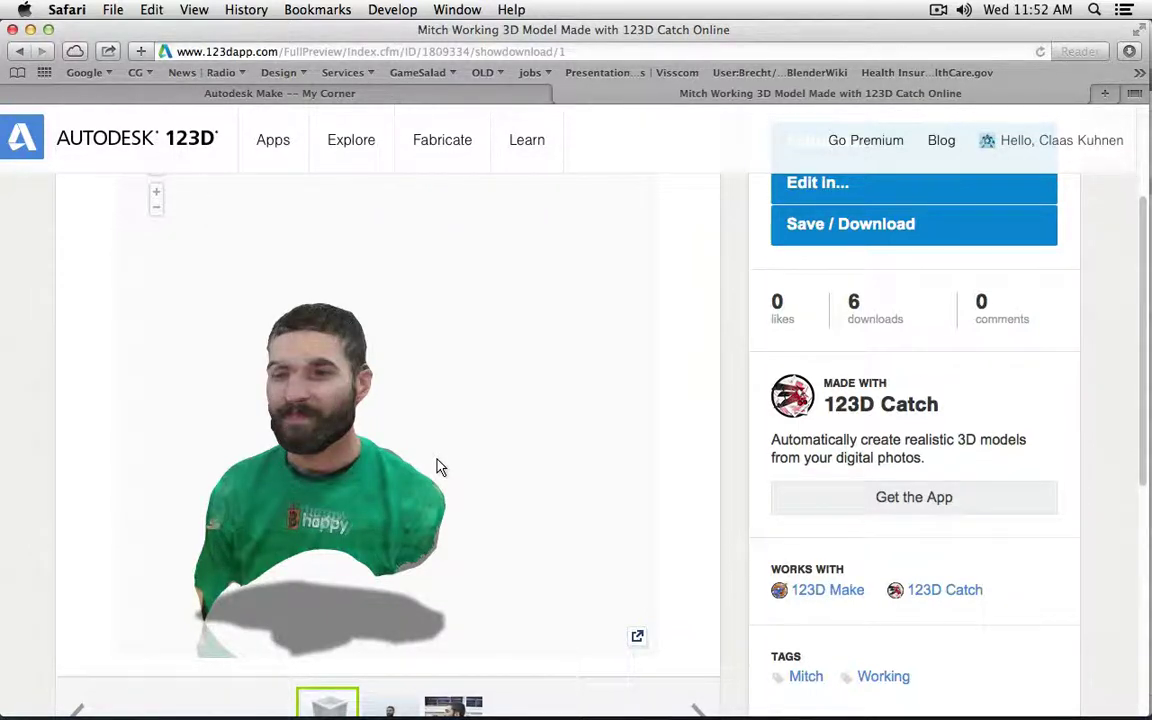
pyautogui.moveTo(437, 470); pyautogui.dragTo(320, 282)
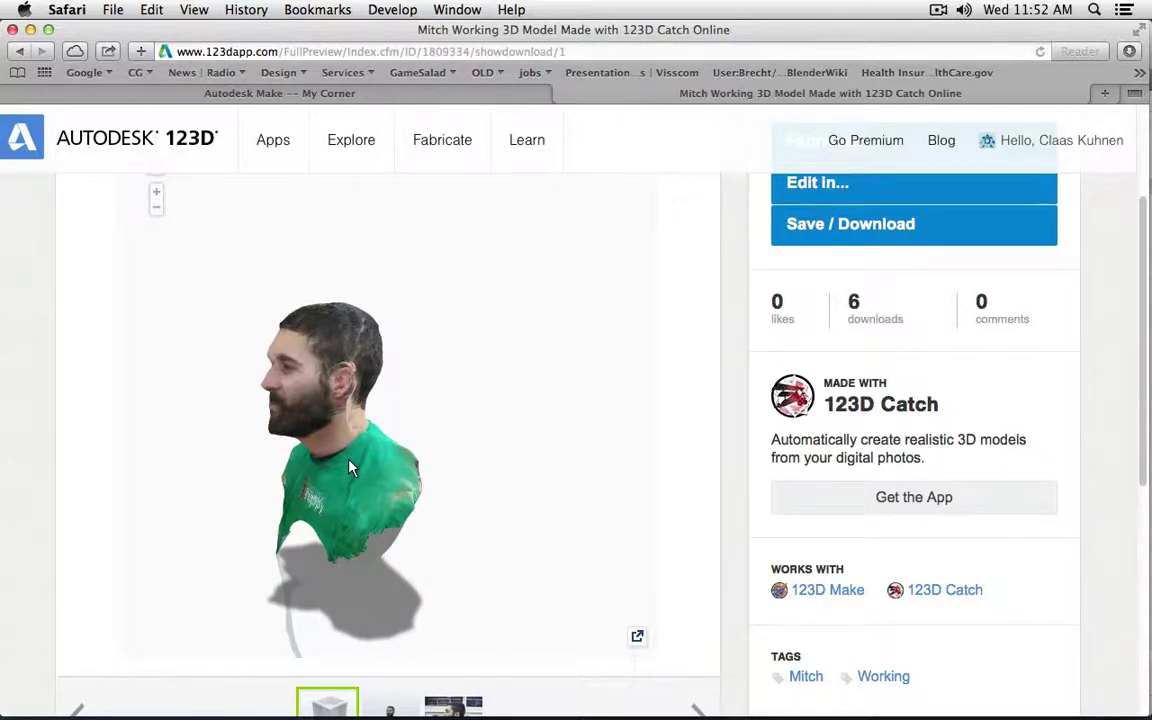
pyautogui.moveTo(349, 467)
pyautogui.mouseDown()
pyautogui.moveTo(468, 424)
pyautogui.moveTo(398, 482)
pyautogui.moveTo(344, 452)
pyautogui.mouseUp()
pyautogui.scroll(3, 985, 392)
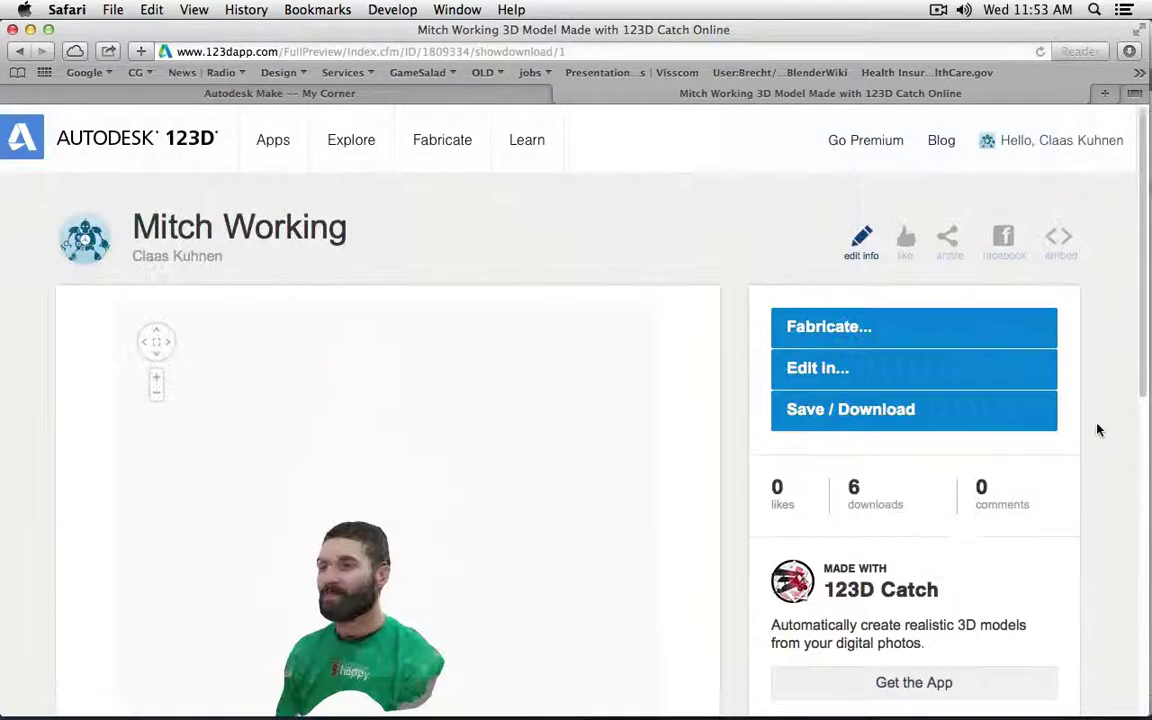
pyautogui.scroll(-3, 1097, 430)
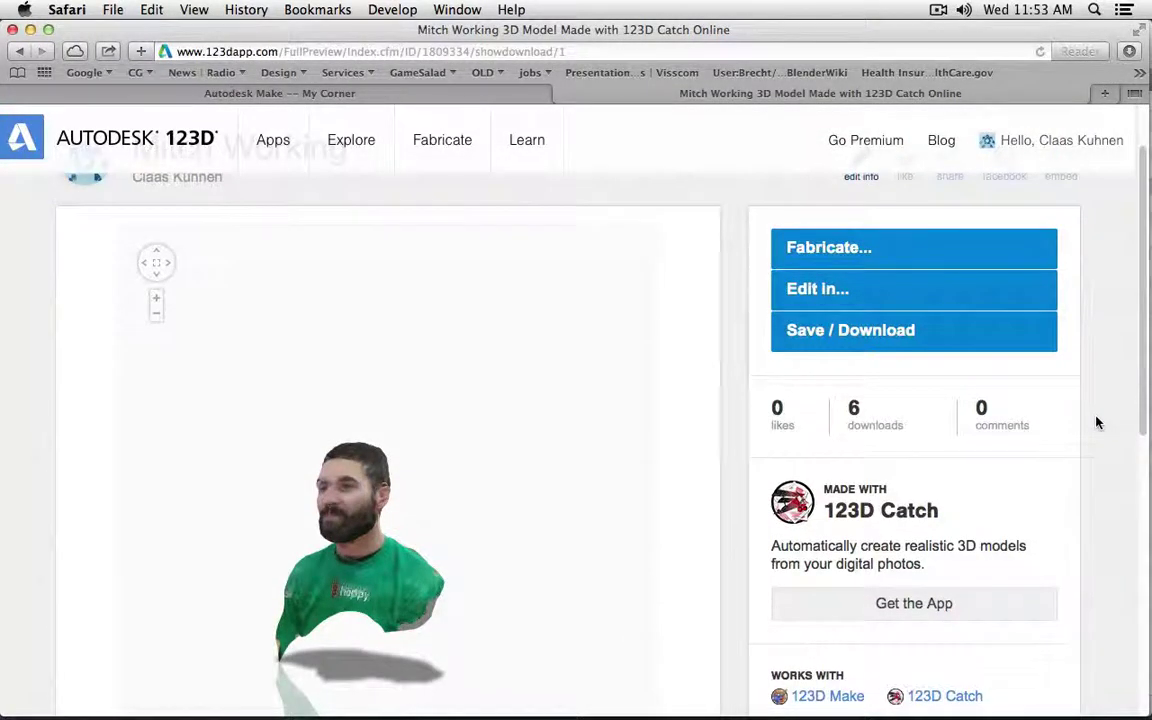